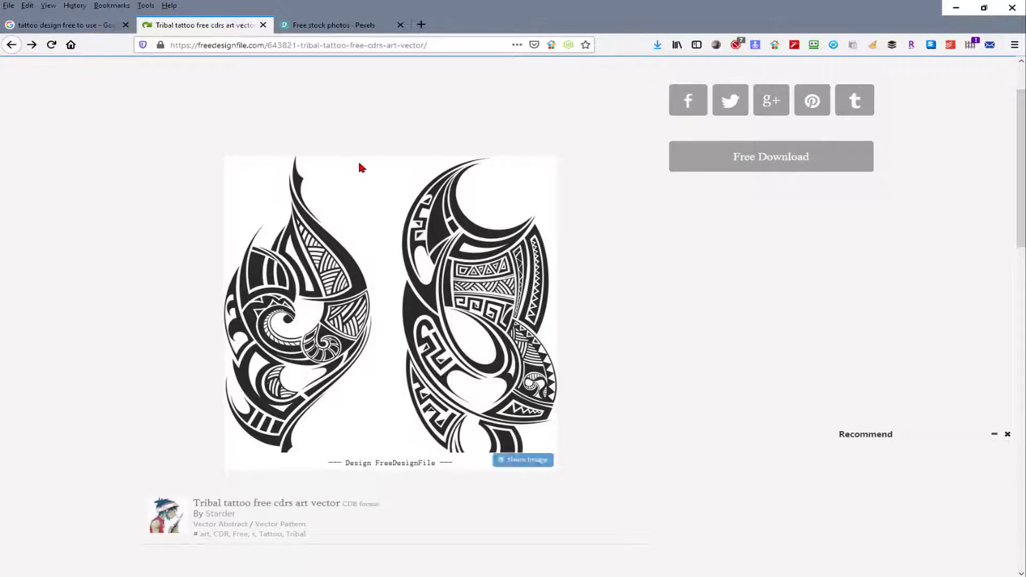
Step: Search Pexels for abstract background photos and browse through the results
left_click(329, 27)
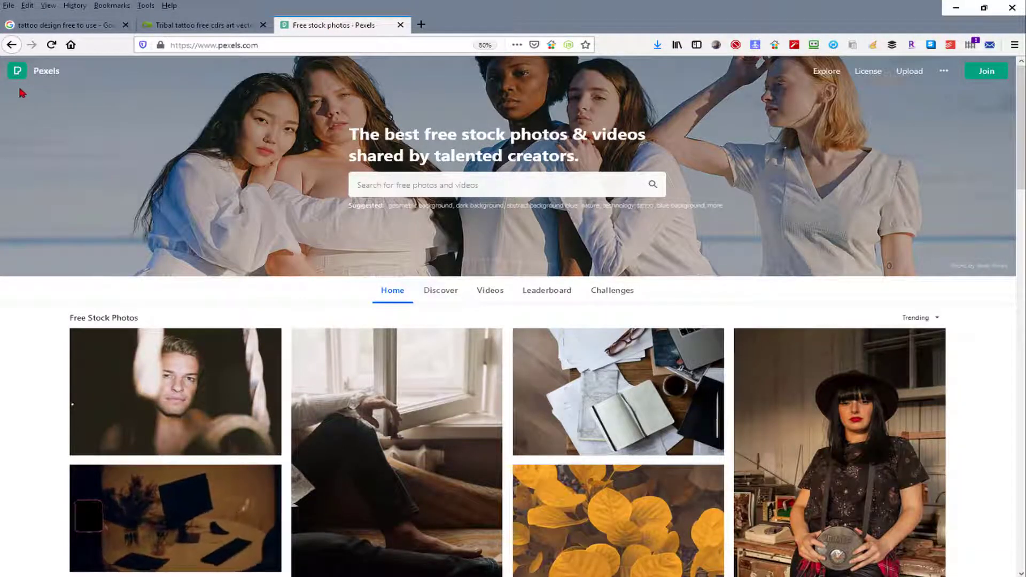
left_click(393, 182)
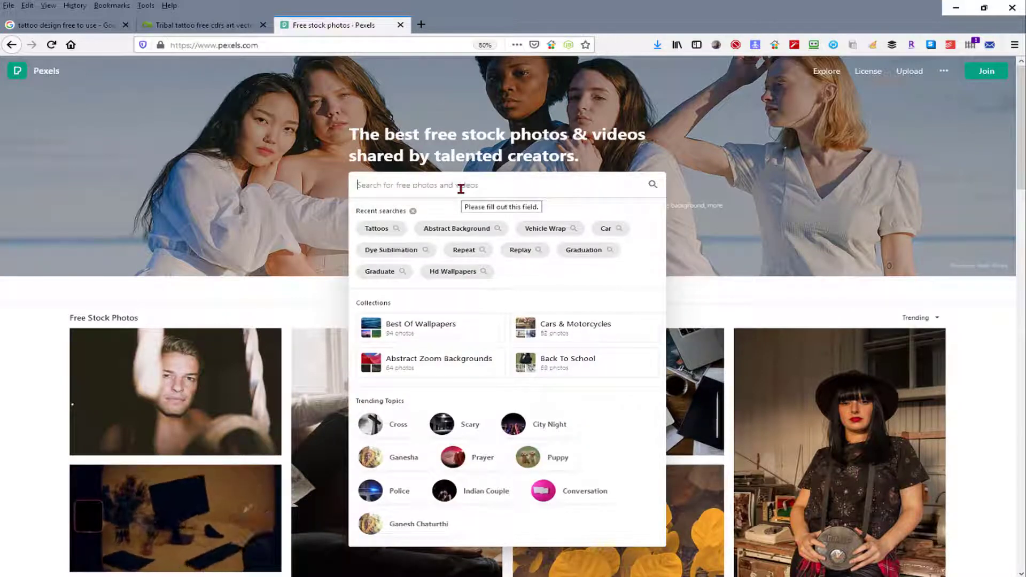
left_click(453, 230)
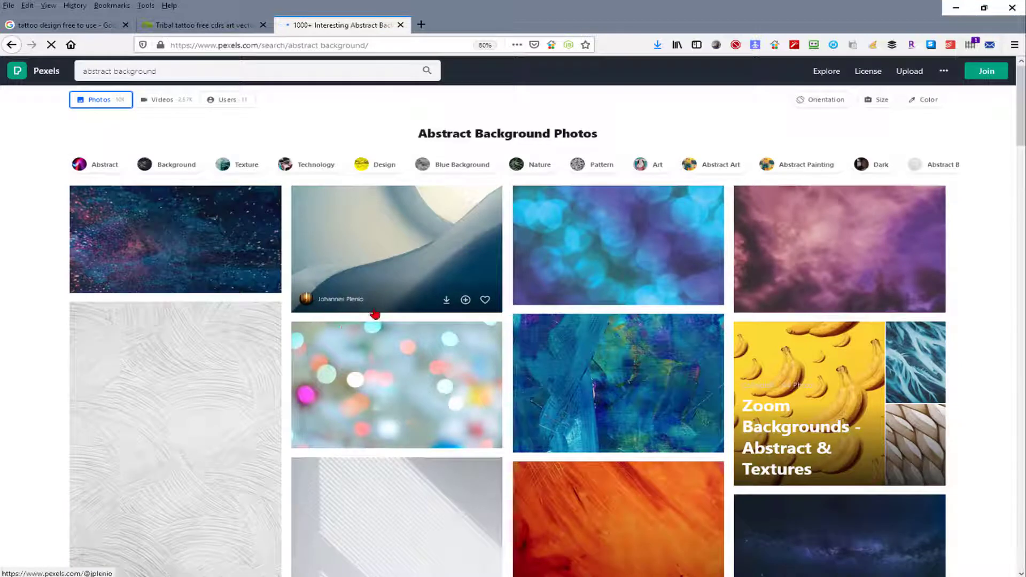
scroll(534, 342, "down", 2)
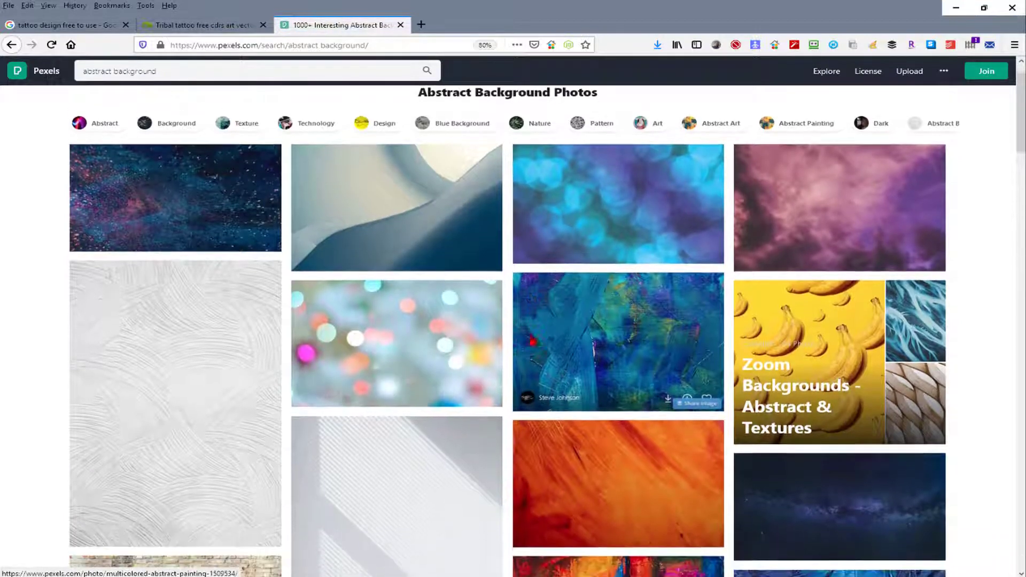
scroll(533, 341, "down", 5)
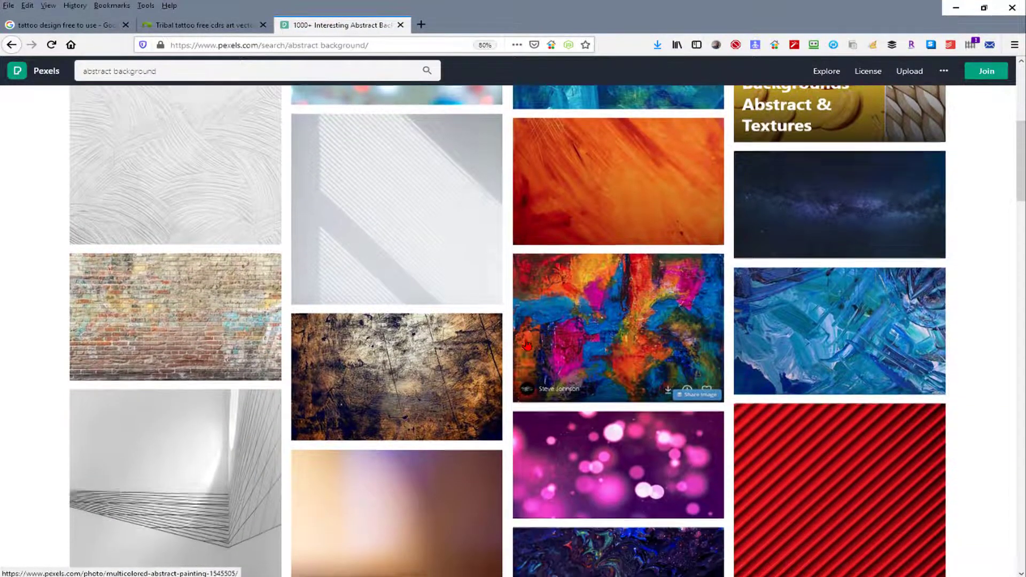
scroll(527, 344, "down", 1)
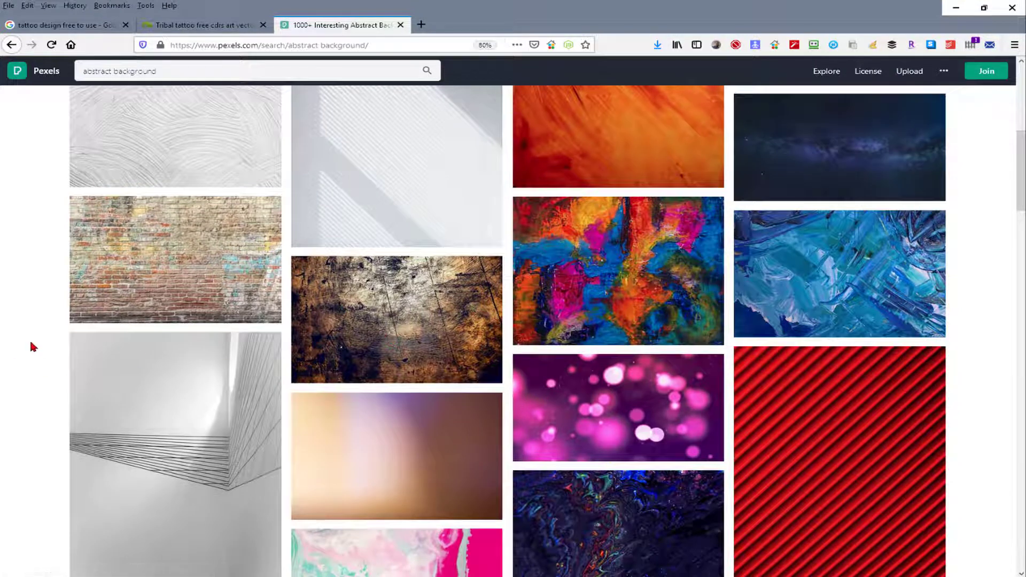
scroll(33, 347, "up", 1)
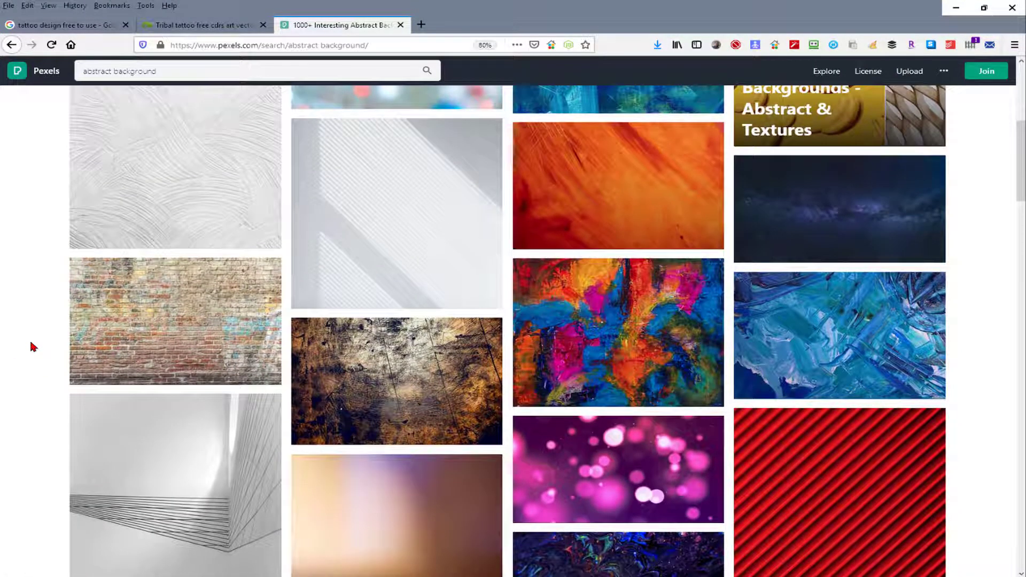
scroll(47, 338, "up", 4)
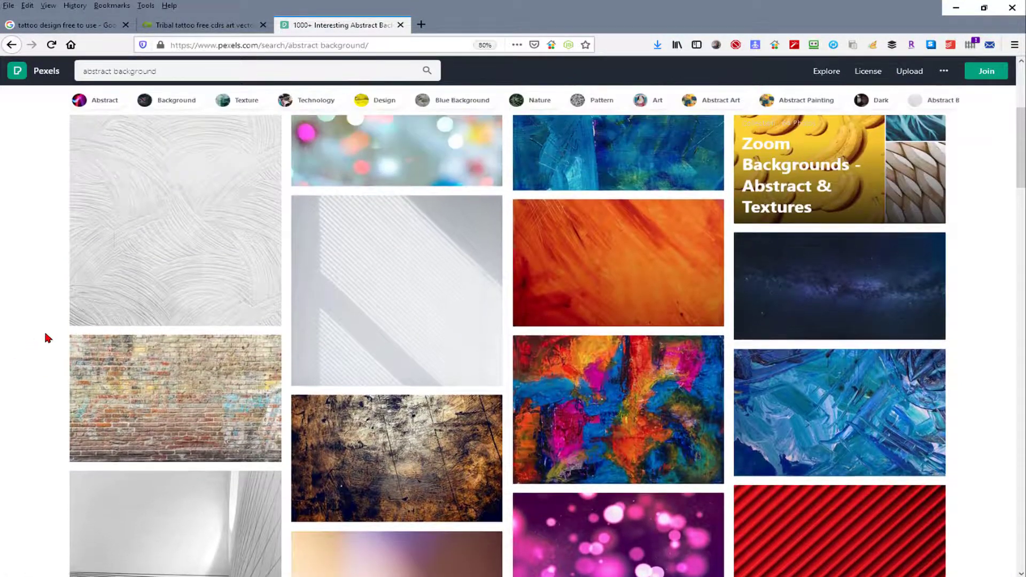
scroll(47, 338, "up", 2)
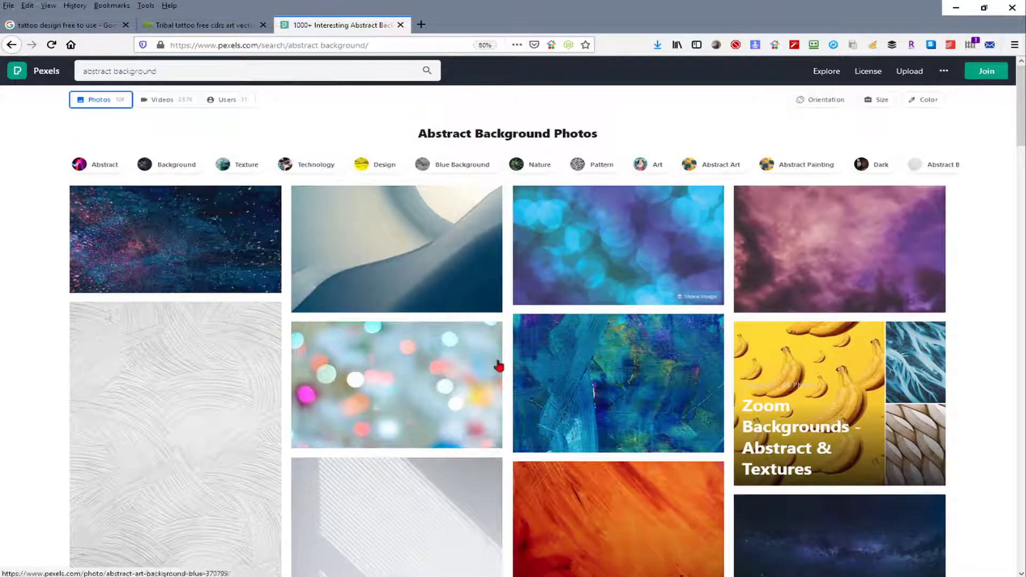
Step: Open the blue multicolored abstract painting photo, check its available download sizes, and close it
left_click(616, 363)
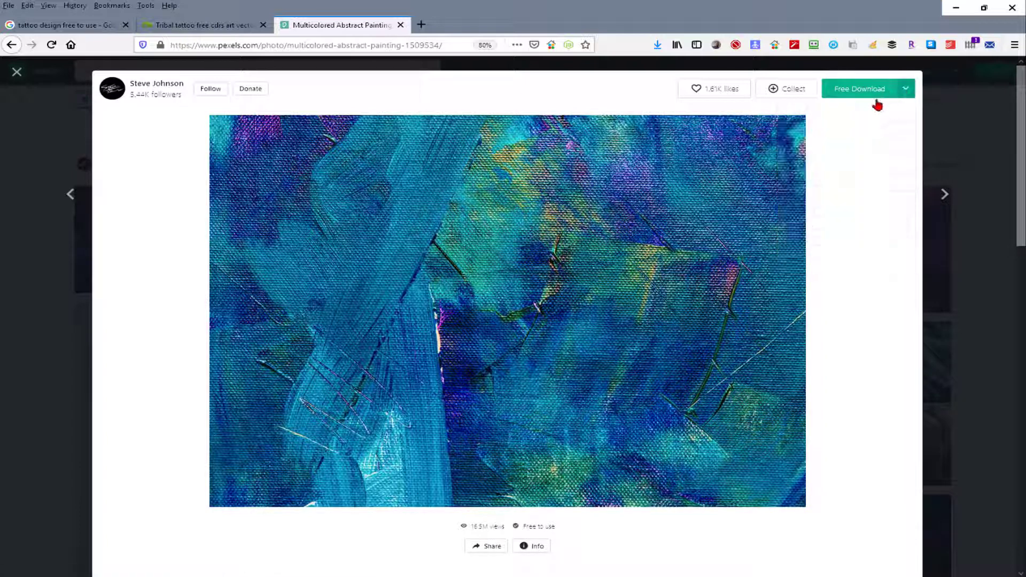
mouse_move(910, 93)
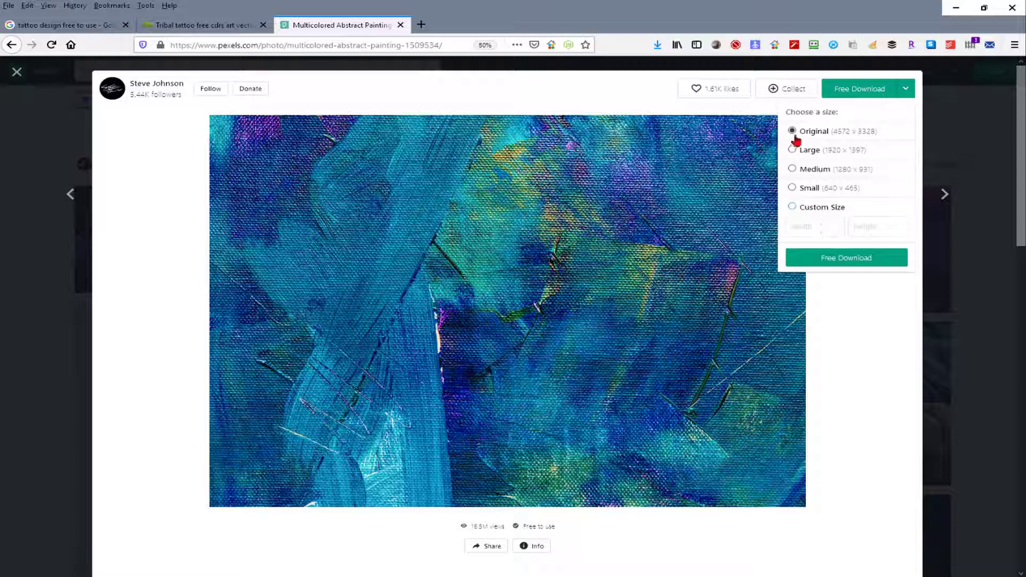
left_click(16, 72)
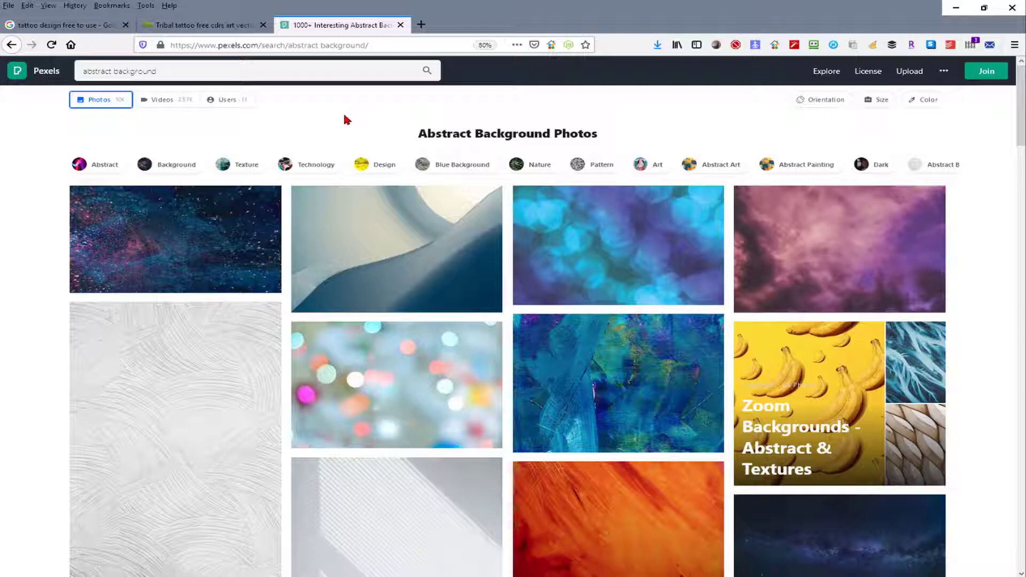
Step: Search the stock photo site for tattoos
left_click(252, 69)
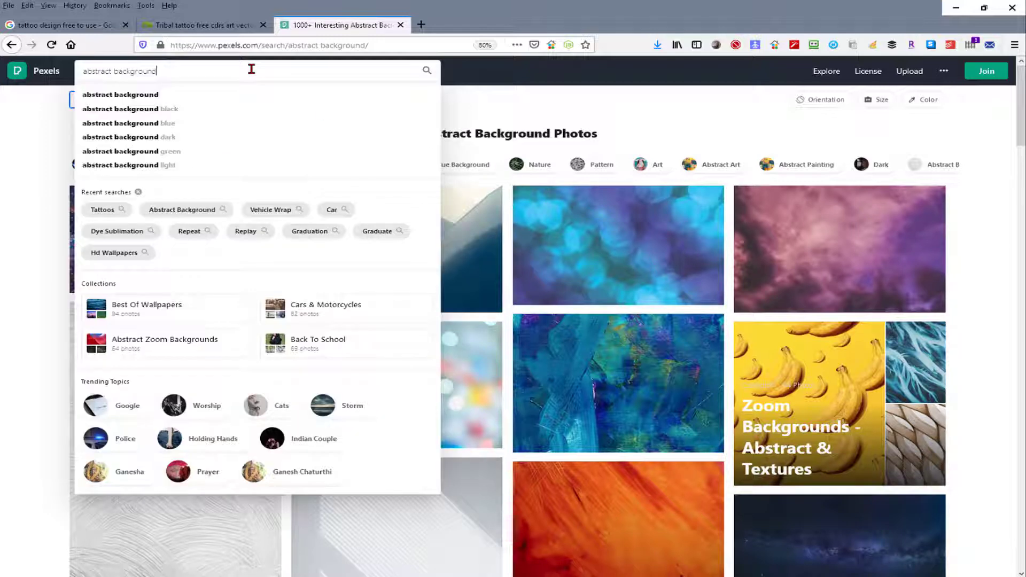
left_click(111, 209)
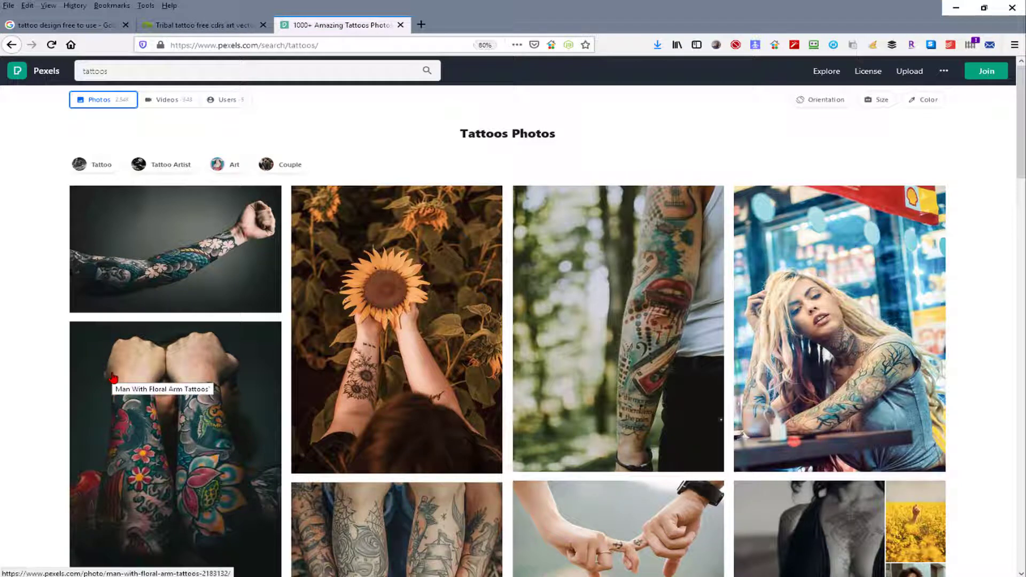
Step: Return to the freedesignfile tribal tattoo page and copy the tattoo artwork image
left_click(203, 27)
scroll(171, 204, "up", 2)
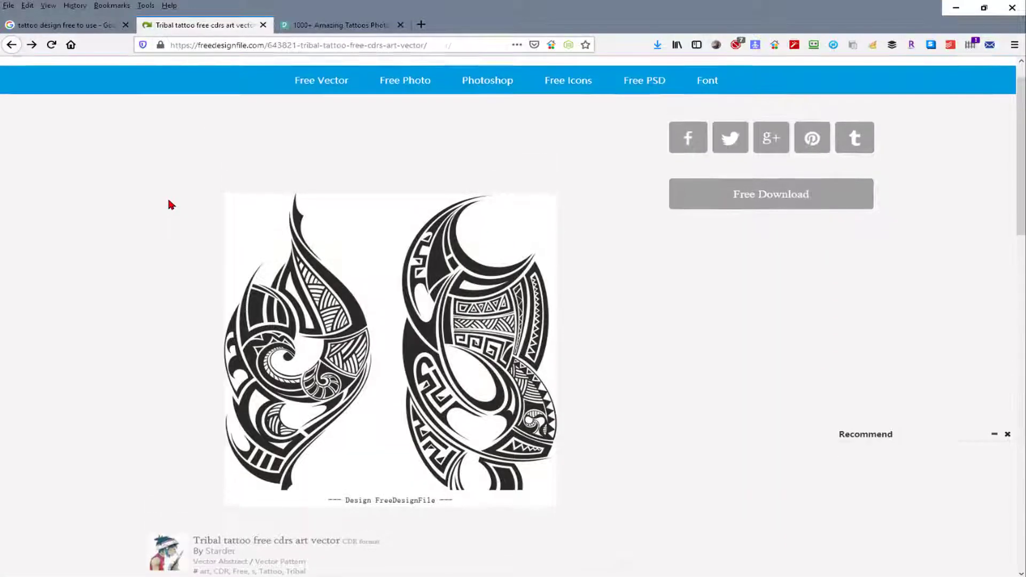
scroll(171, 204, "up", 1)
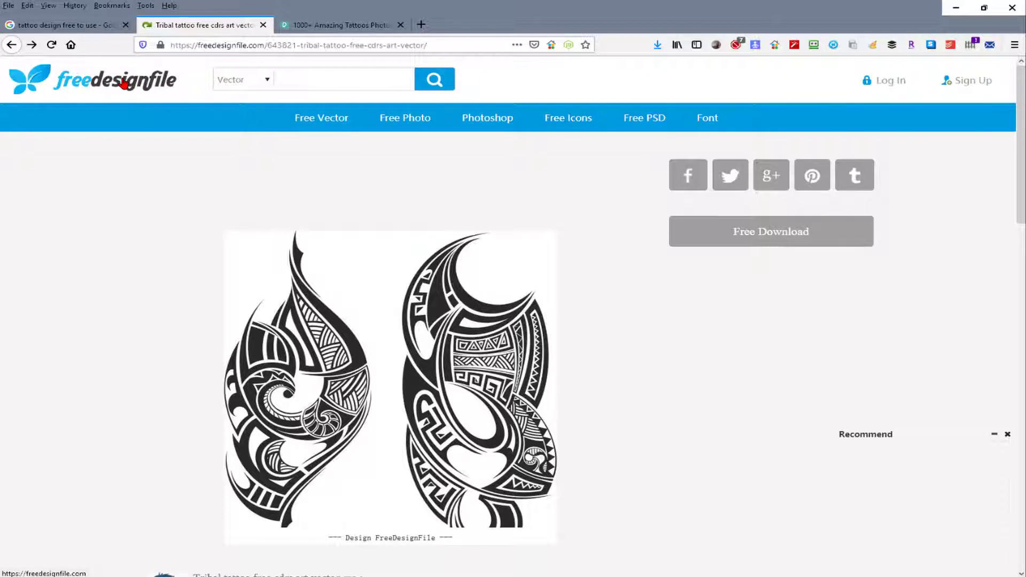
scroll(150, 342, "down", 2)
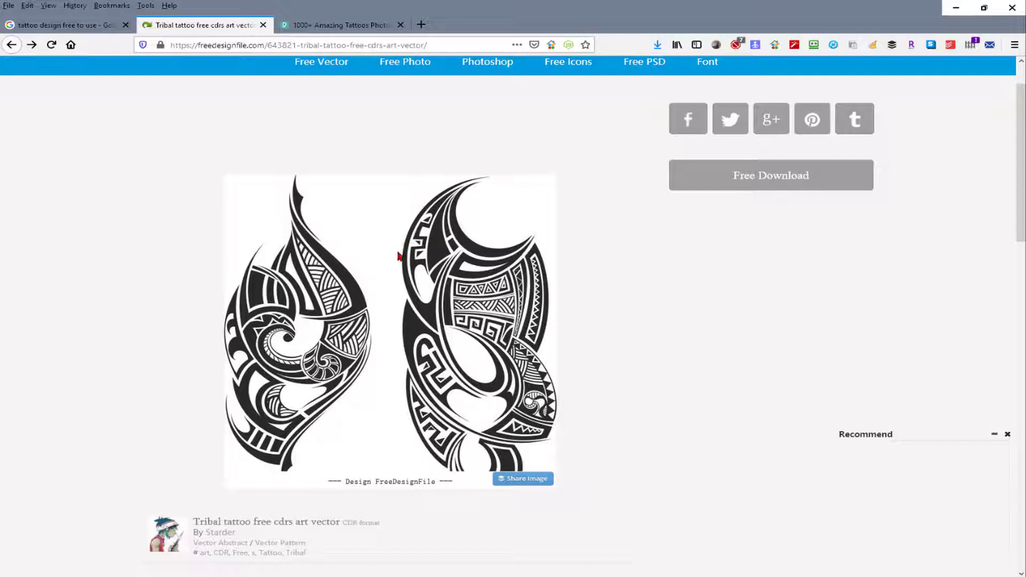
right_click(391, 234)
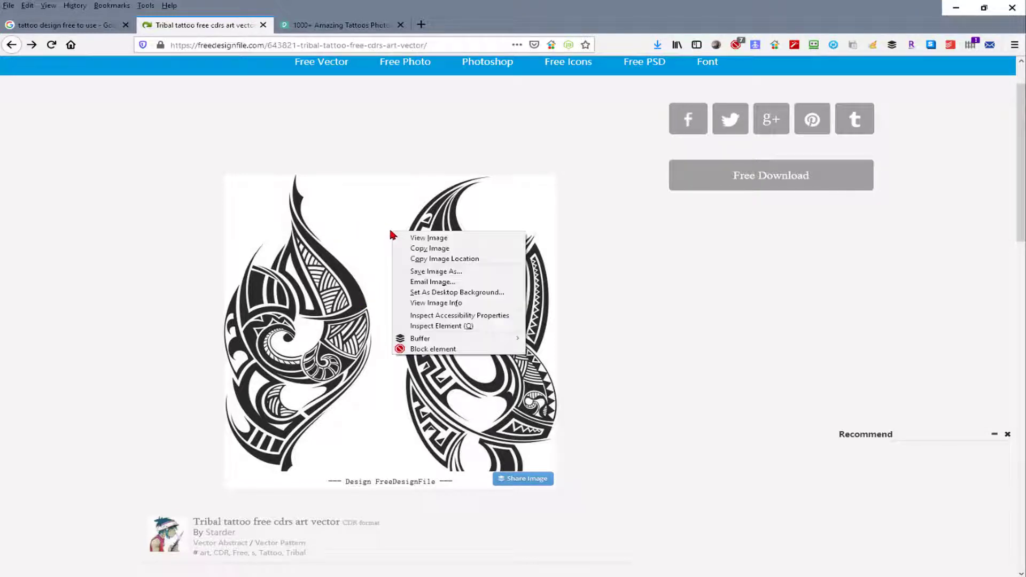
left_click(450, 249)
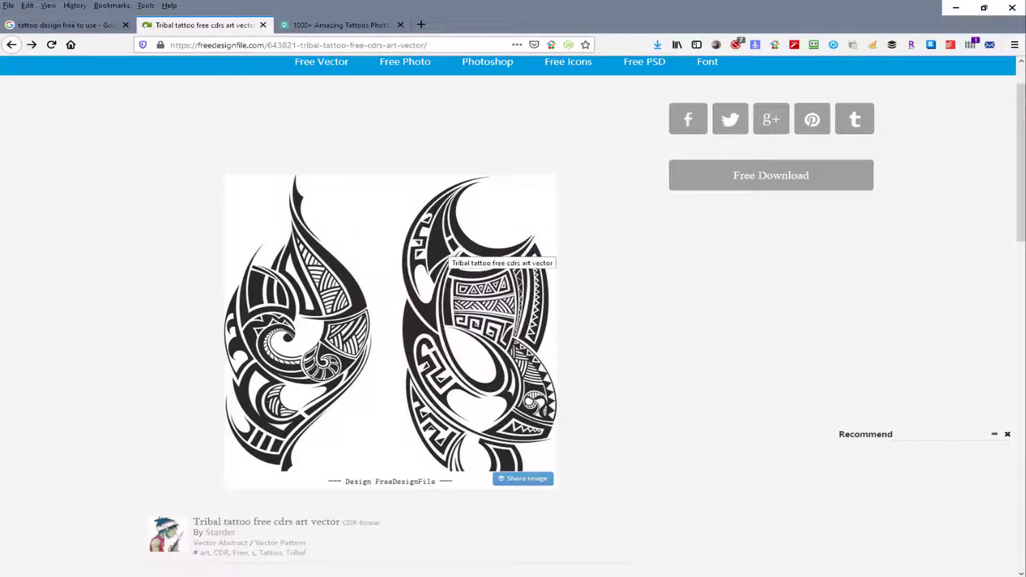
Step: Switch to Flexi, create a new document, and paste the copied tattoo image into it
key("alt+Tab")
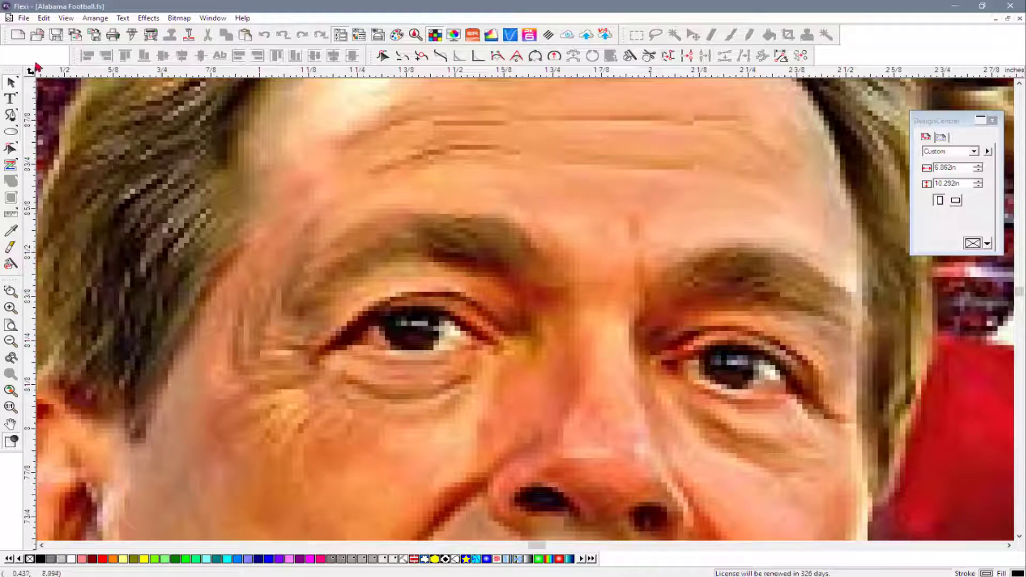
left_click(17, 35)
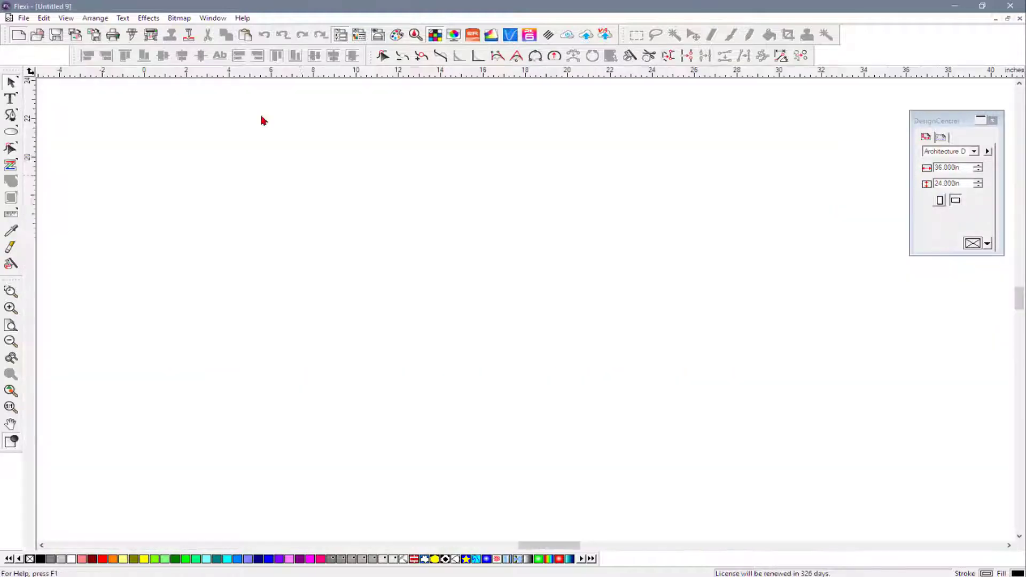
right_click(402, 184)
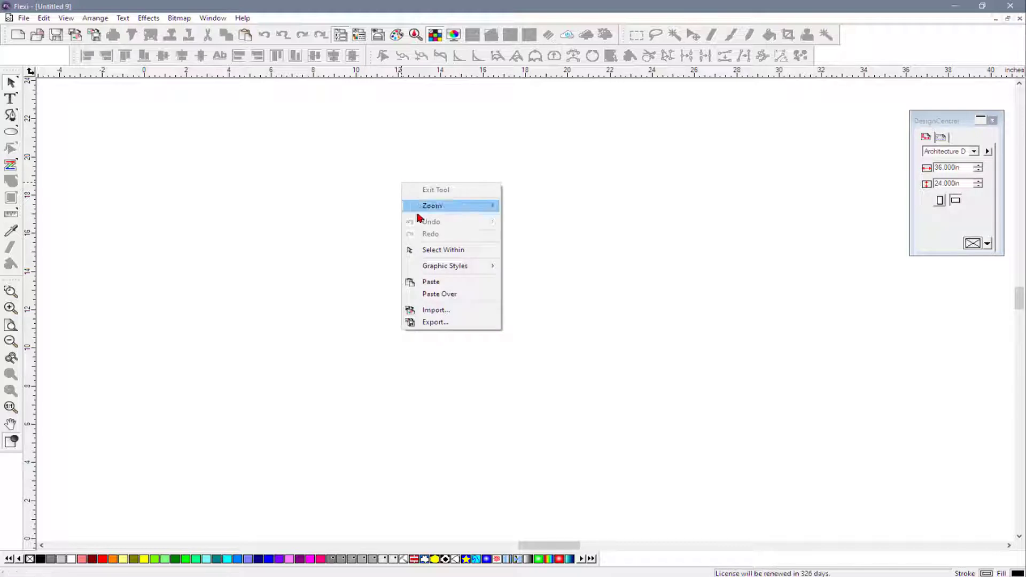
left_click(449, 282)
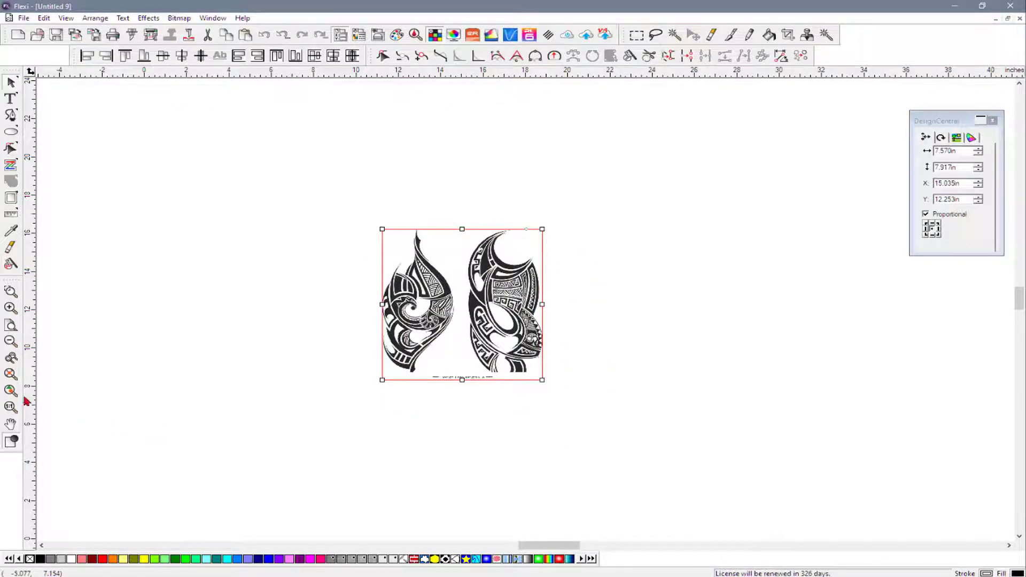
left_click(11, 391)
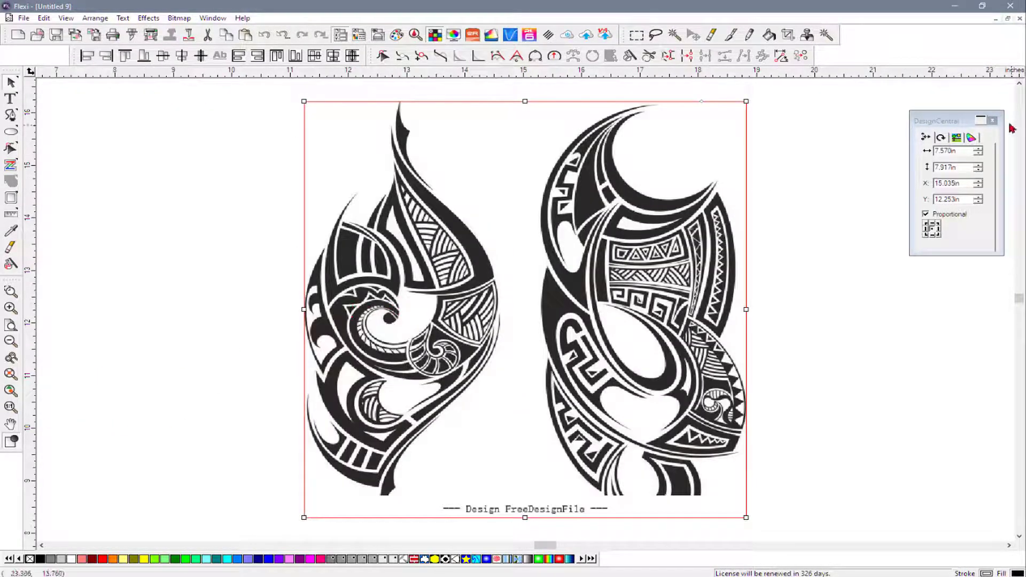
Step: Check the pasted tattoo bitmap's pixel dimensions and resolution
left_click_drag(934, 121, 793, 135)
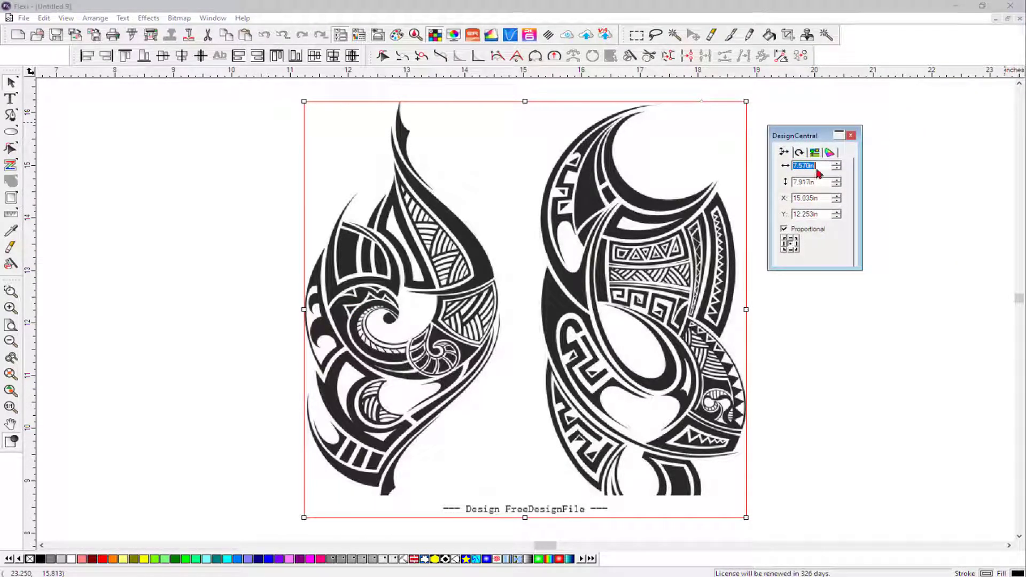
left_click(815, 153)
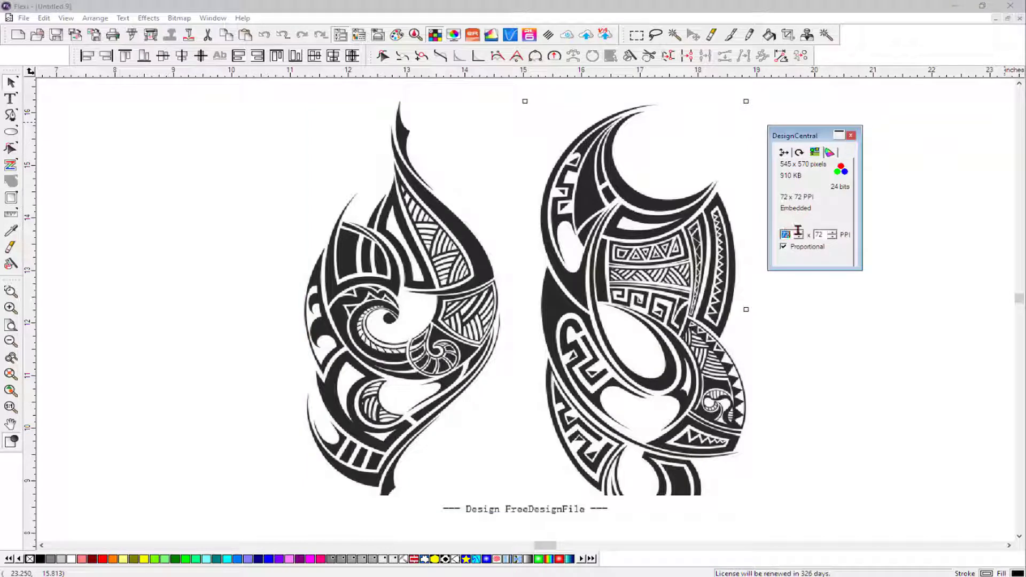
left_click_drag(802, 135, 862, 123)
Step: Vectorize the tattoo bitmap with Enhanced Corners at 100% noise suppression and 51% corner detection, and remove the original bitmap
left_click(577, 280)
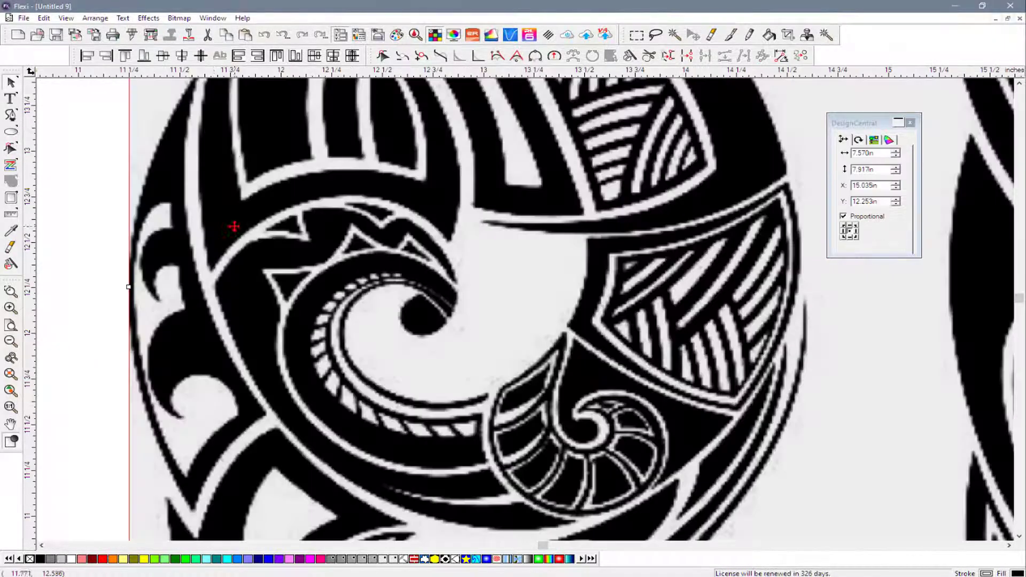
left_click(180, 19)
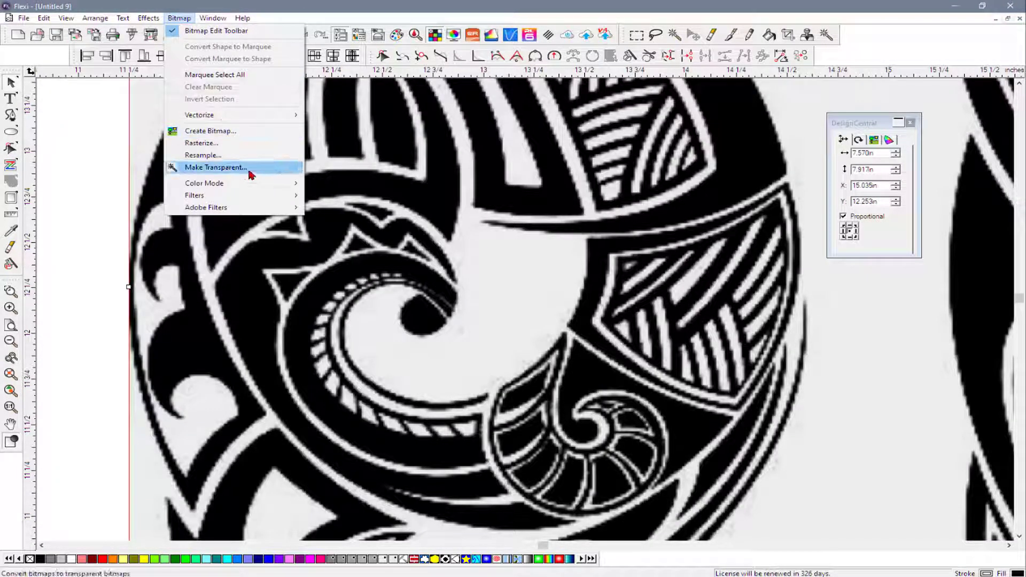
mouse_move(268, 115)
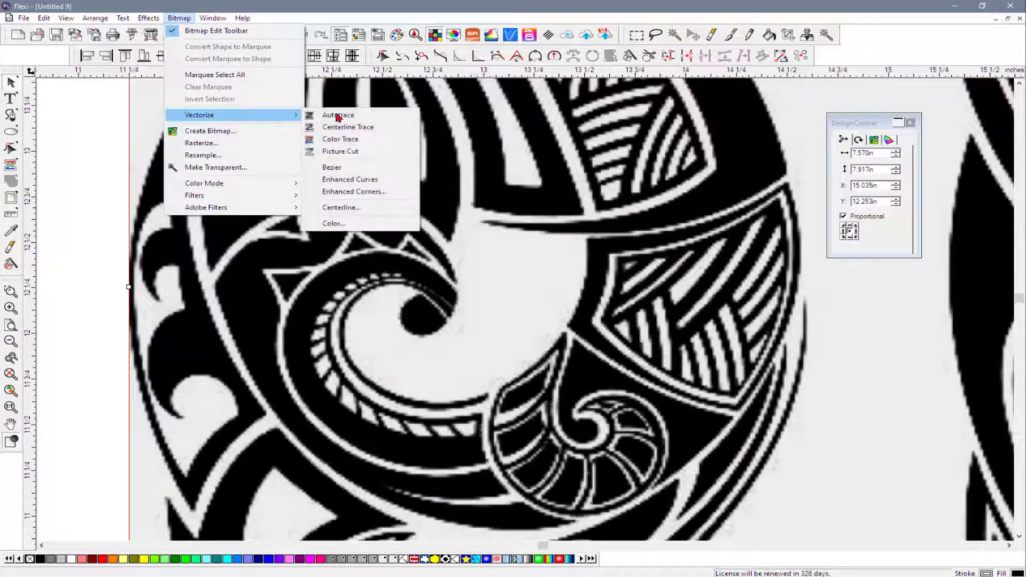
left_click(380, 192)
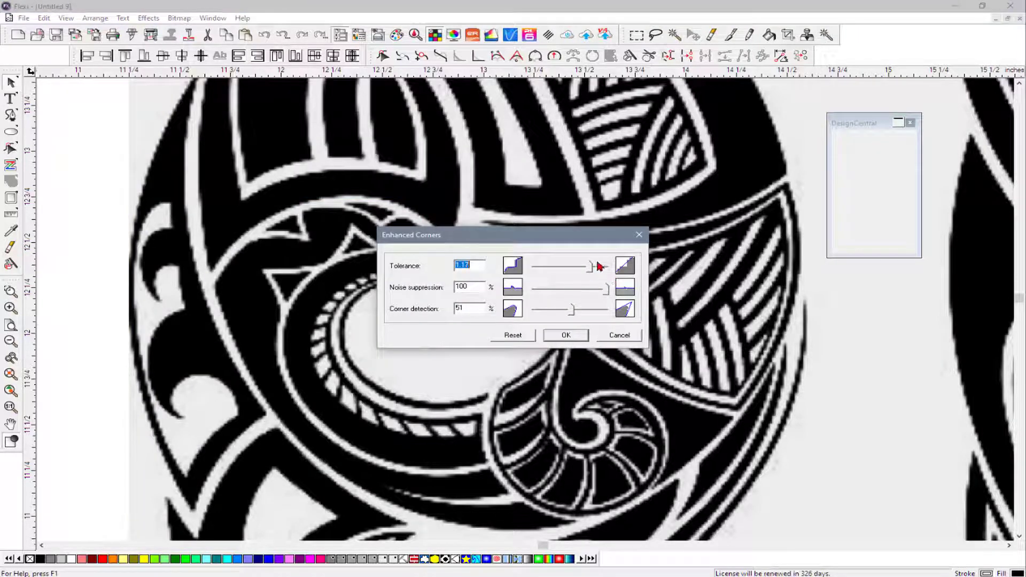
left_click(568, 336)
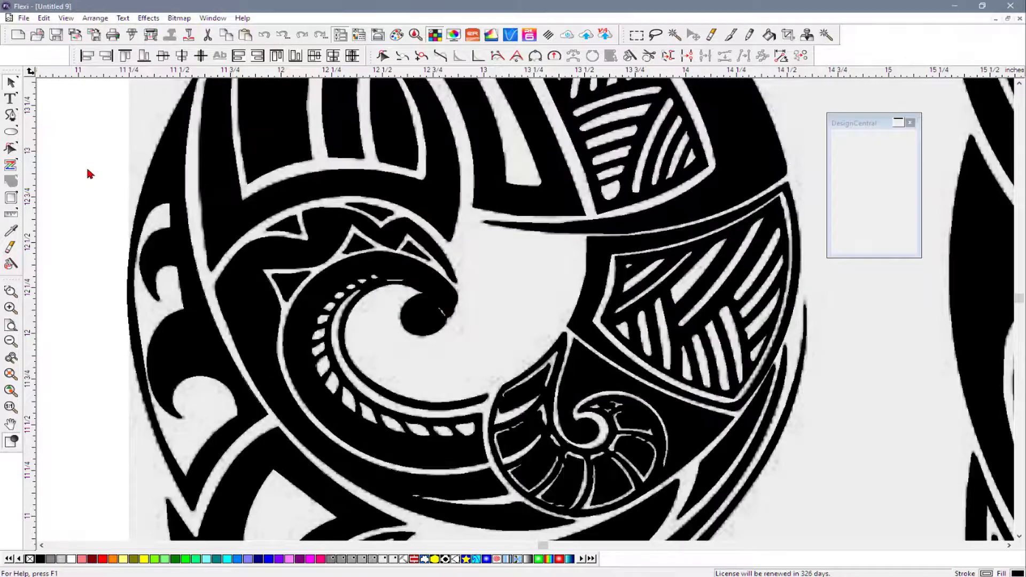
left_click(869, 367)
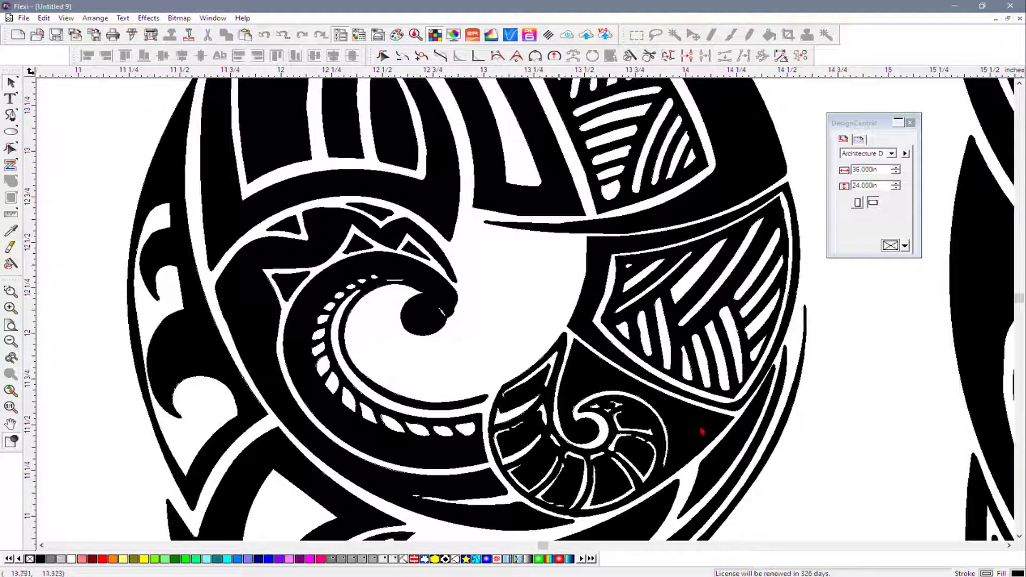
Step: Delete the traced "Design FreeDesignFile" caption beneath the two tattoo designs
left_click(9, 393)
left_click_drag(435, 511, 610, 531)
key("Delete")
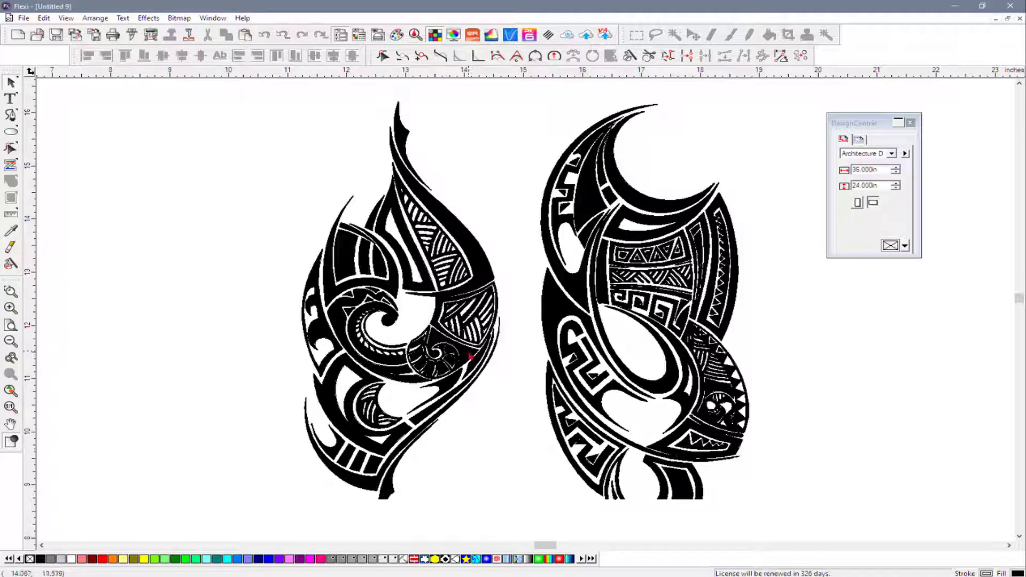
Step: Inspect the traced tattoo paths in outline view and return to the filled view
left_click(11, 443)
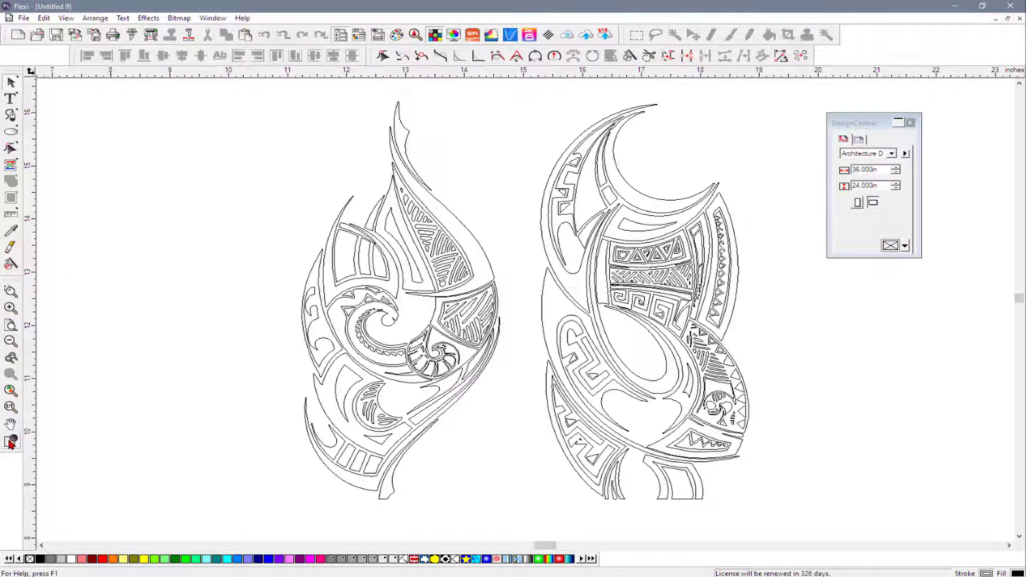
left_click(10, 443)
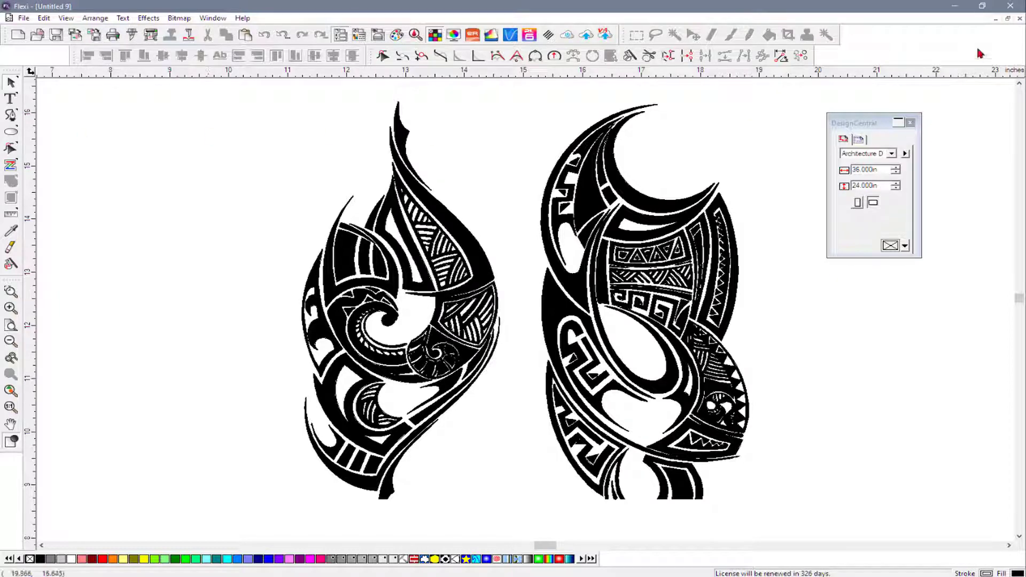
Step: Close the untitled tattoo drawing without saving its changes
left_click(1021, 20)
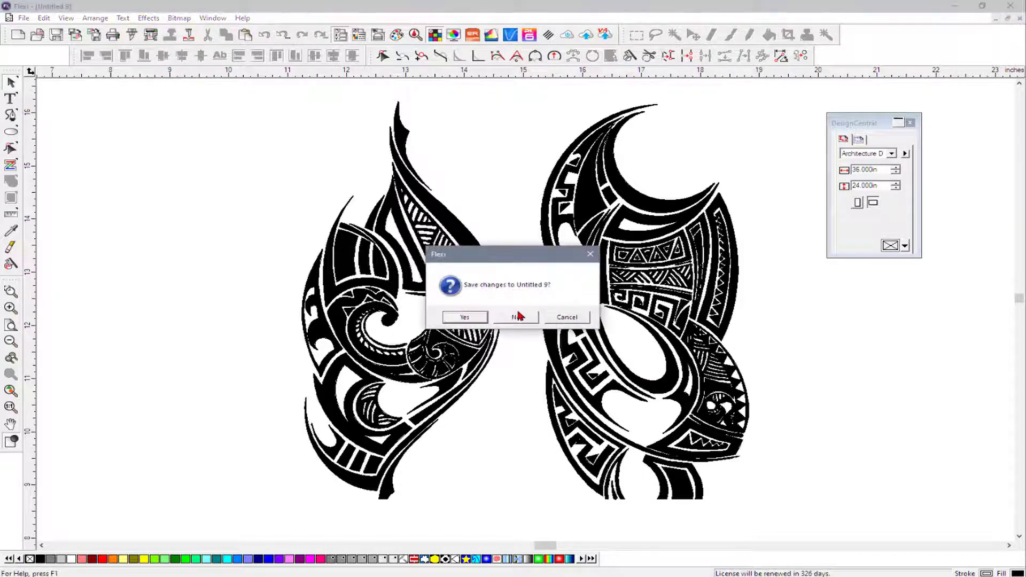
left_click(518, 317)
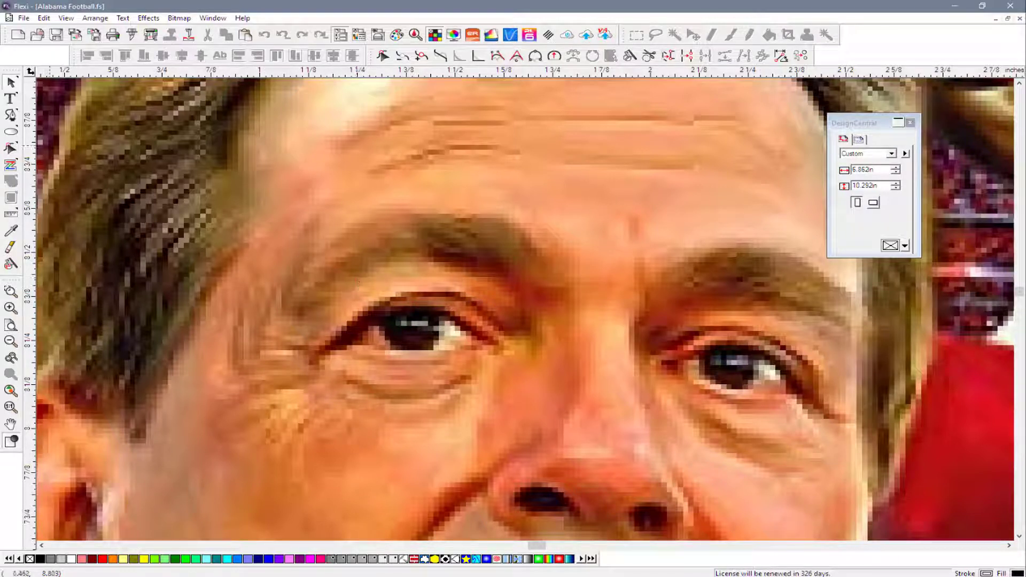
Step: Switch to PhotoZoom Pro, preview Alabama Football.jpg at 400%, and set its new width to 48 inches with proportions constrained
key("alt+Tab")
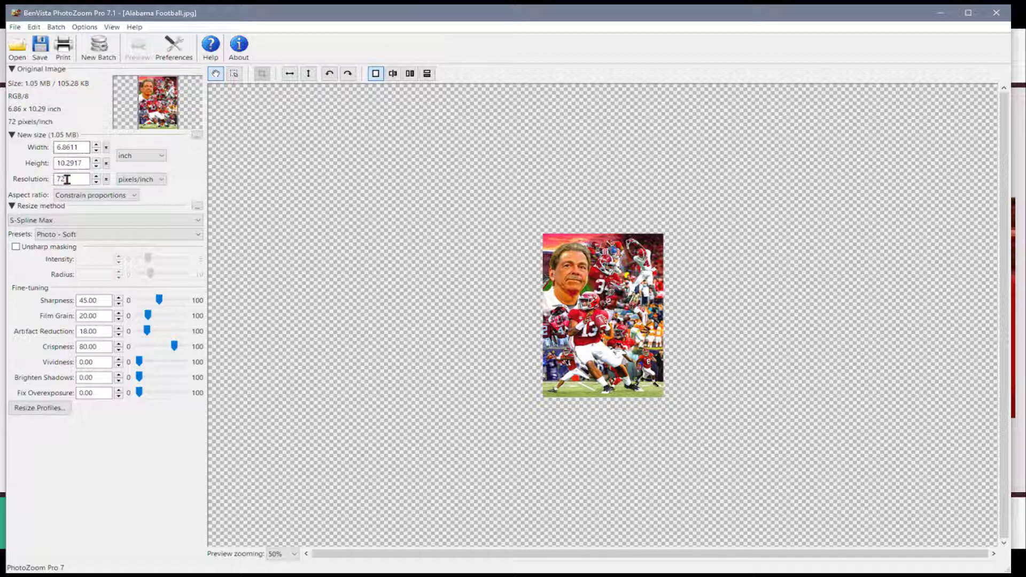
left_click(281, 554)
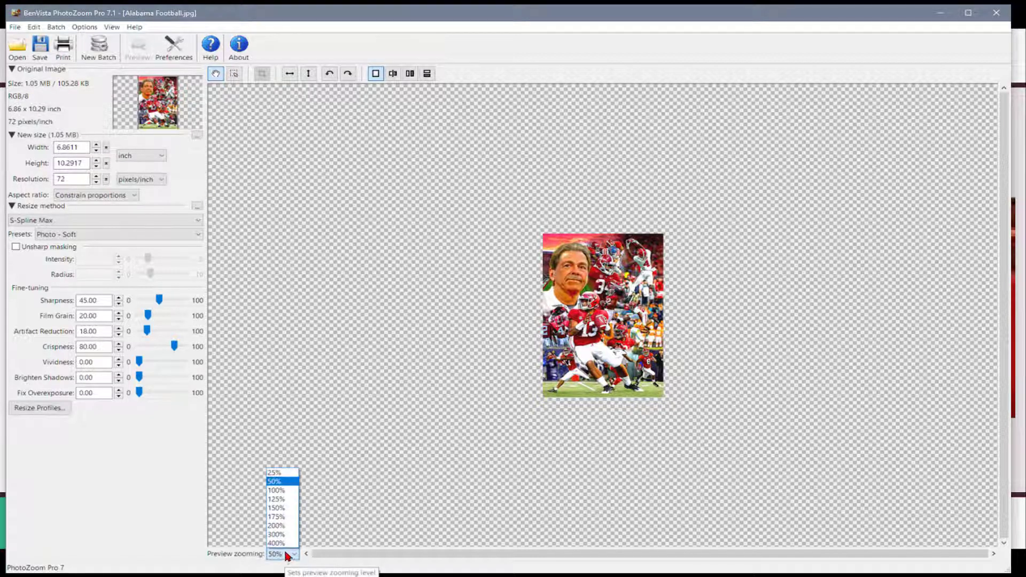
left_click(286, 544)
left_click_drag(443, 213, 595, 371)
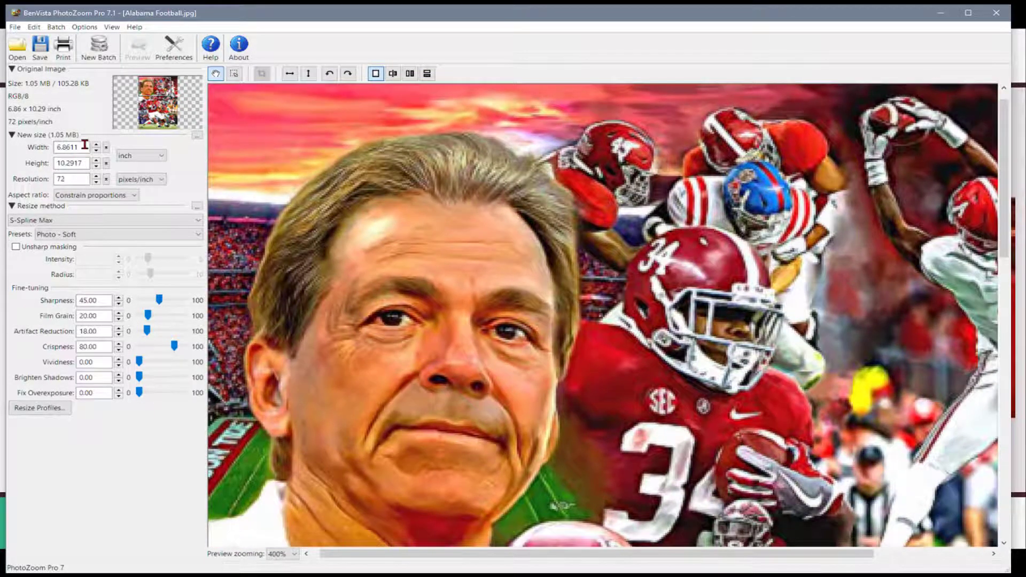
double_click(75, 147)
type("48")
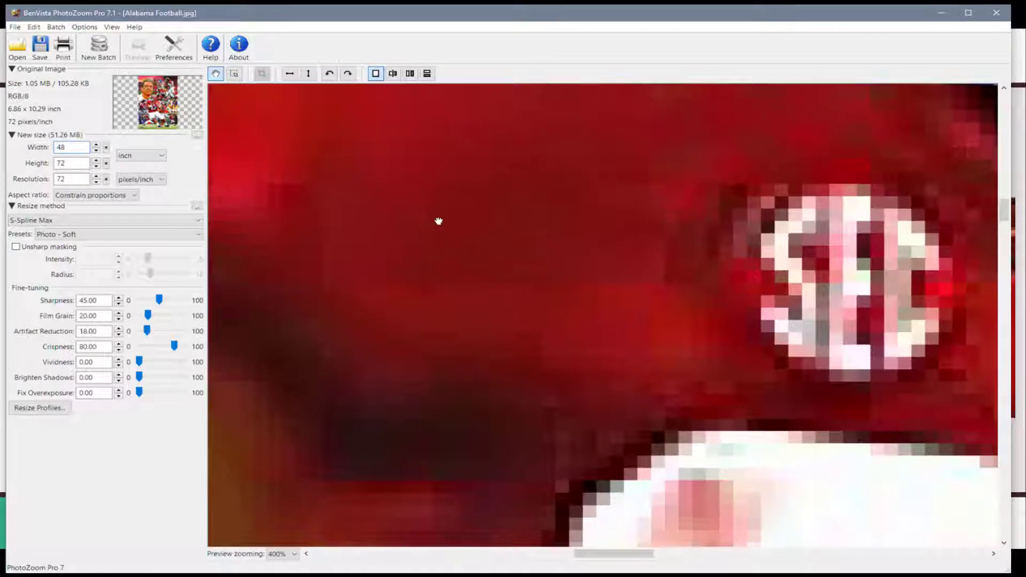
Step: Inspect the enlarged face up close, then compare it in a side-by-side preview at 100% zoom
left_click_drag(439, 221, 748, 375)
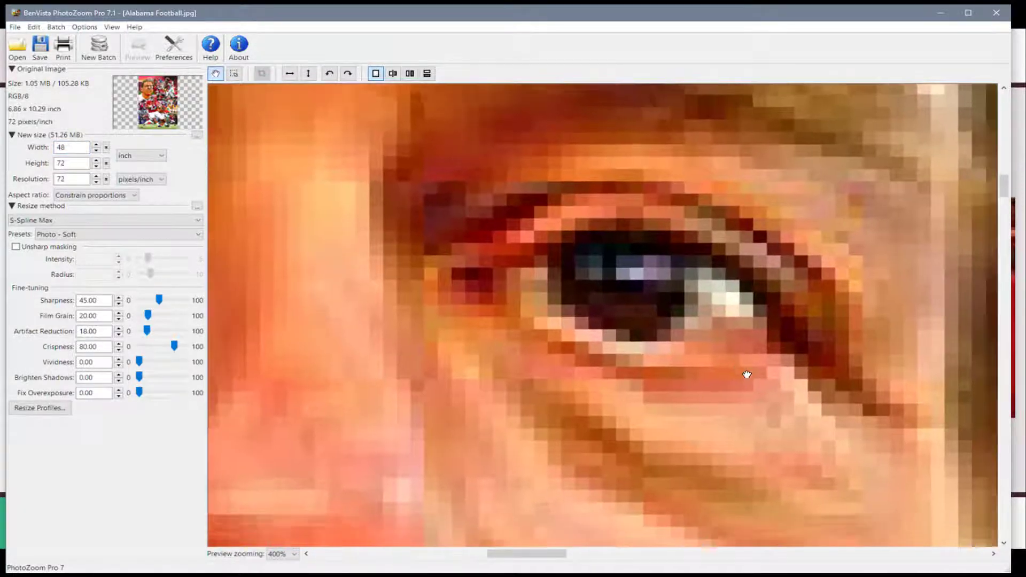
left_click(282, 553)
left_click(284, 486)
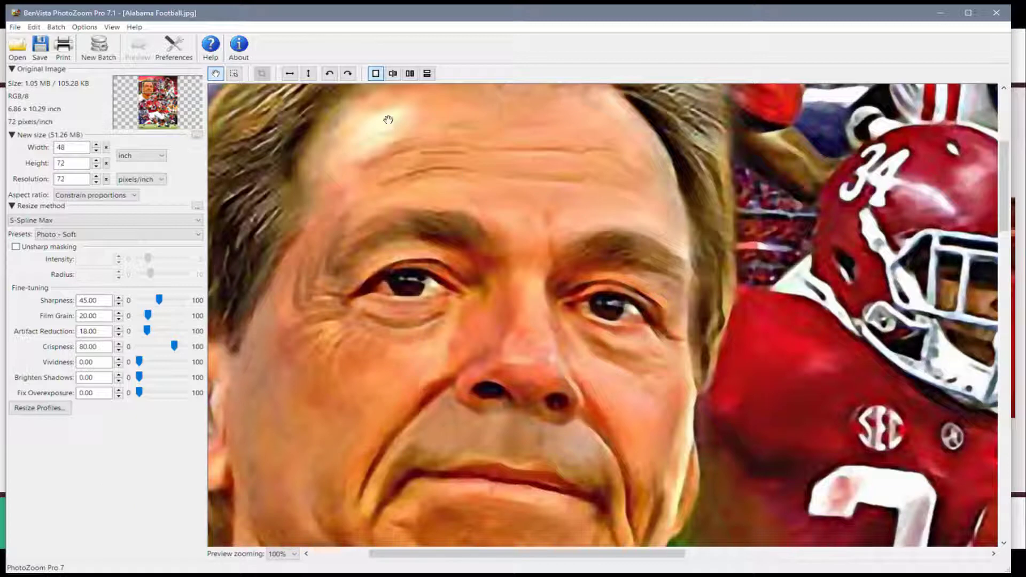
left_click(410, 73)
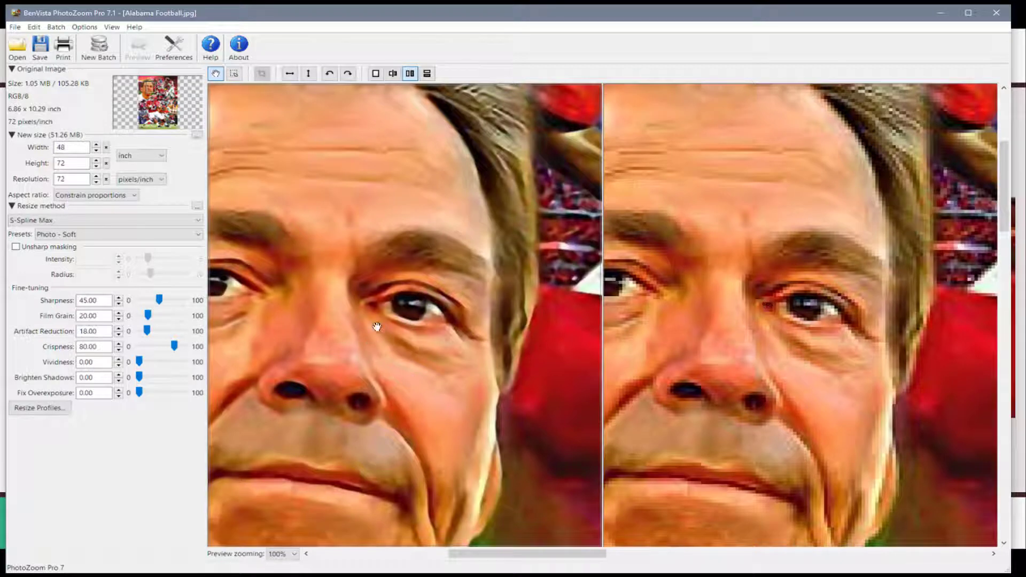
left_click_drag(377, 327, 434, 331)
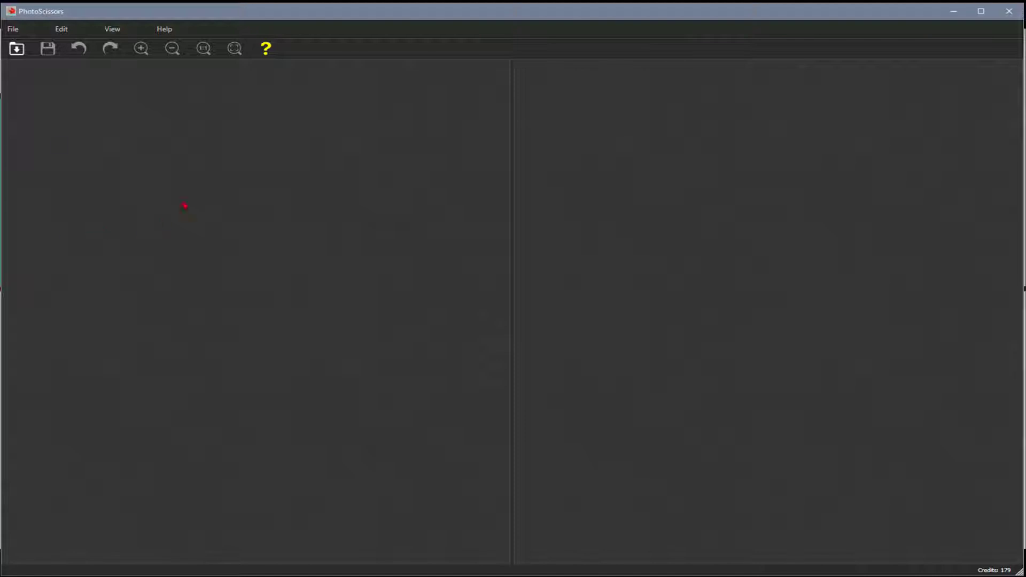
Step: Switch to PhotoScissors, open f150side.jpg for background removal, and brush a foreground mark over the house roof above the truck
left_click(16, 48)
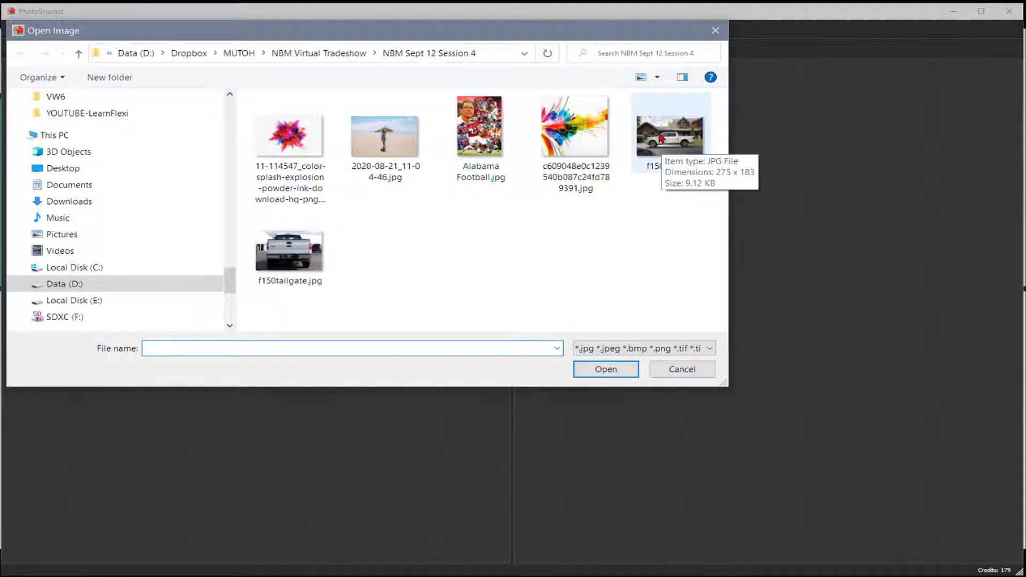
double_click(662, 138)
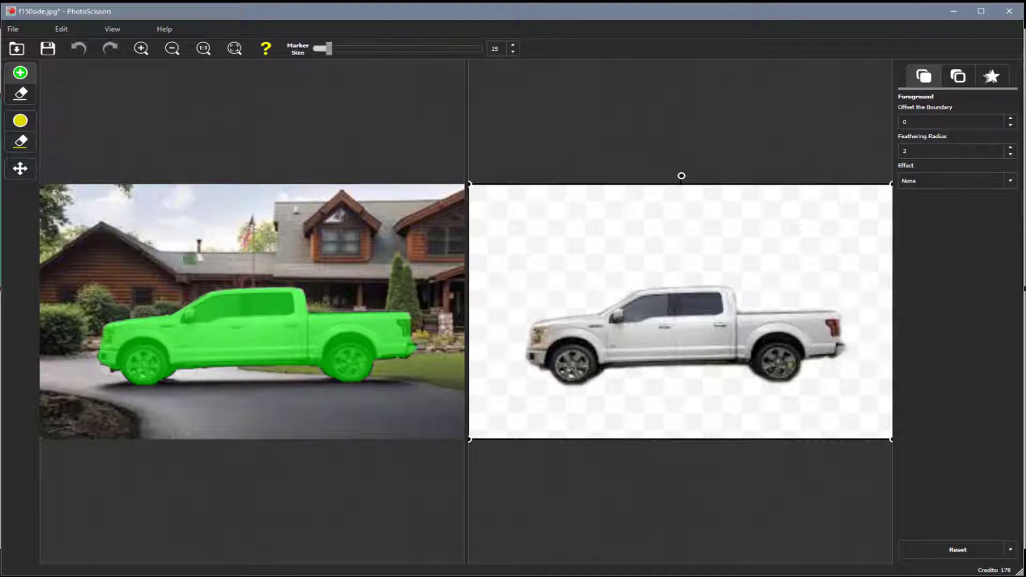
left_click_drag(198, 240, 197, 260)
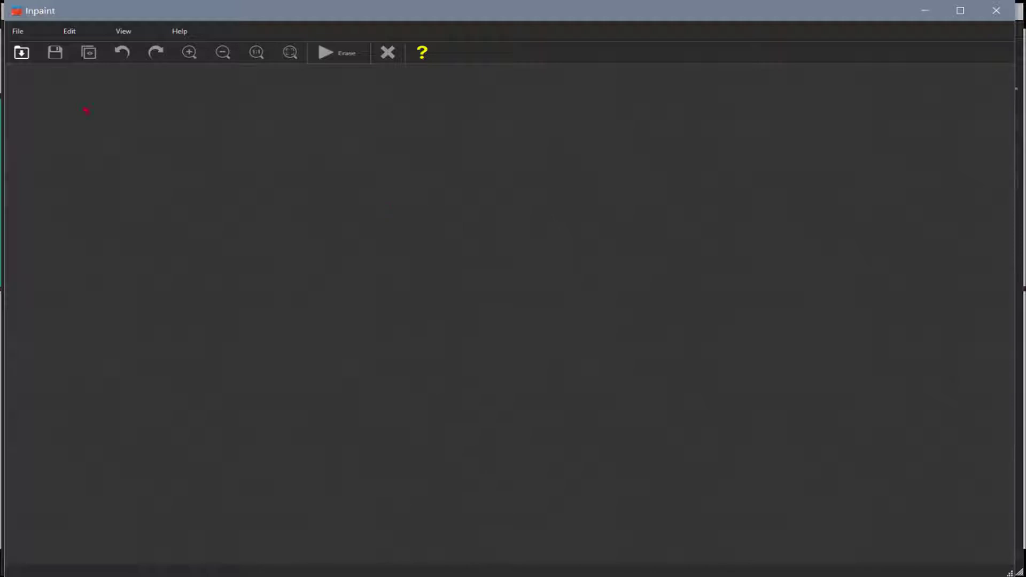
Step: Switch to Inpaint, open 2020-08-21_11-04-46.jpg, and erase the woman and her shadow using the surrounding vertical strip as donor area
left_click(21, 52)
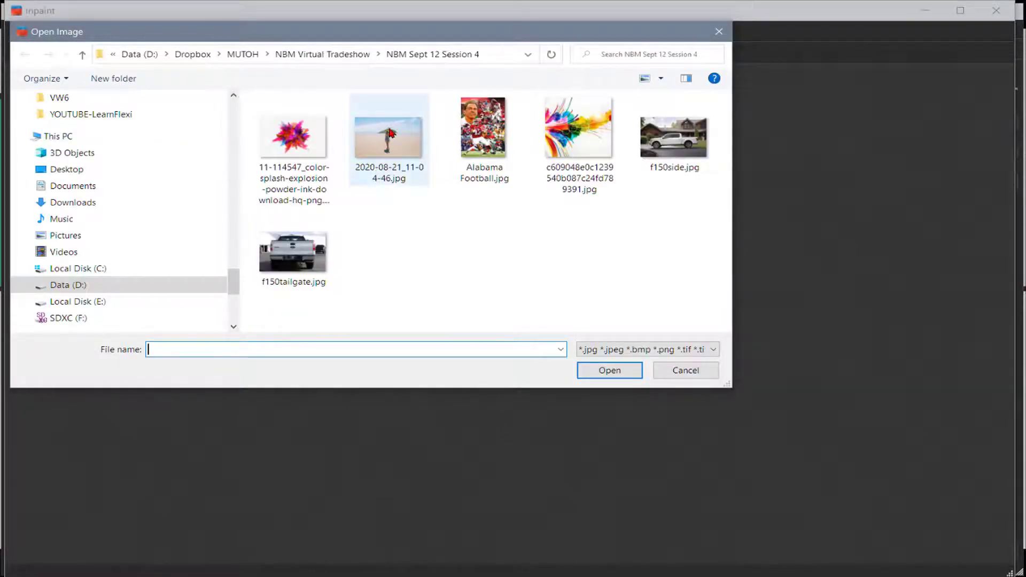
double_click(390, 132)
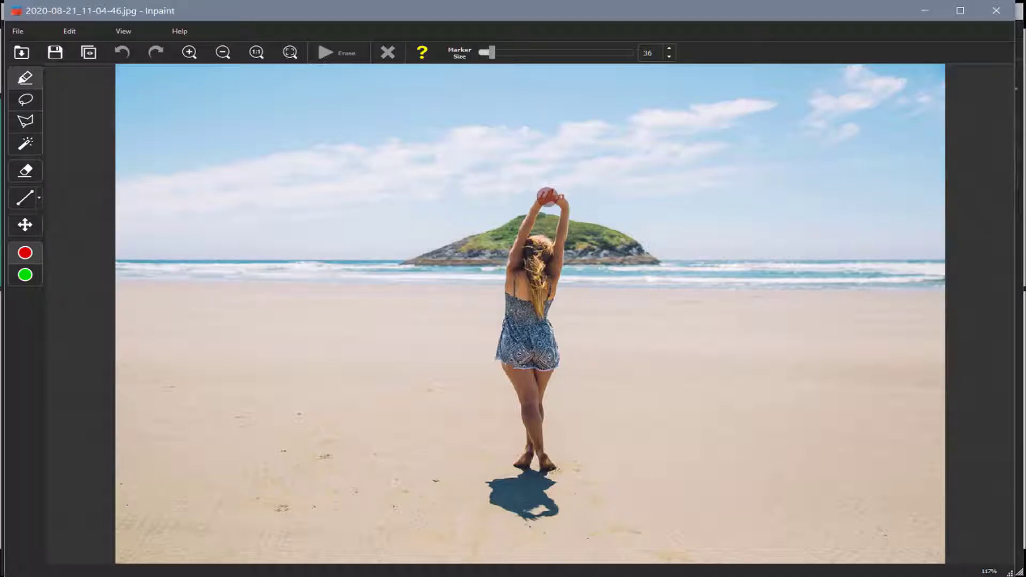
mouse_move(553, 192)
left_mouse_down()
mouse_move(524, 227)
mouse_move(503, 357)
mouse_move(534, 465)
mouse_move(521, 481)
mouse_move(487, 489)
mouse_move(484, 505)
mouse_move(534, 521)
mouse_move(559, 510)
mouse_move(542, 460)
mouse_move(524, 495)
mouse_move(538, 502)
mouse_move(536, 476)
mouse_move(554, 465)
mouse_move(540, 414)
mouse_move(542, 307)
mouse_move(565, 206)
mouse_move(548, 203)
mouse_move(548, 238)
mouse_move(540, 254)
mouse_move(534, 243)
mouse_move(530, 267)
mouse_move(529, 385)
mouse_move(521, 361)
mouse_move(542, 351)
mouse_move(534, 301)
mouse_move(546, 281)
mouse_move(541, 327)
left_mouse_up()
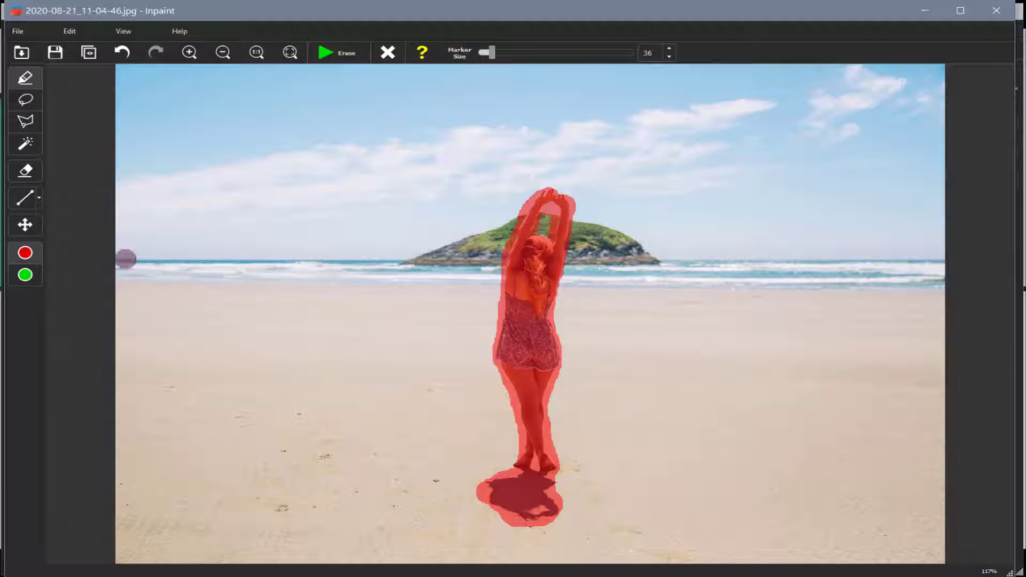
left_click(24, 275)
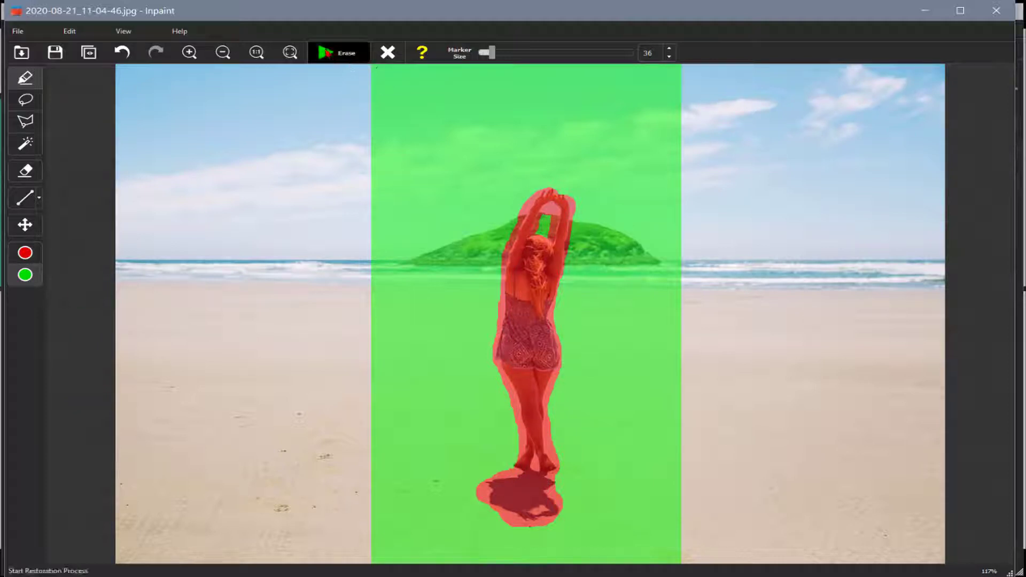
left_click(337, 53)
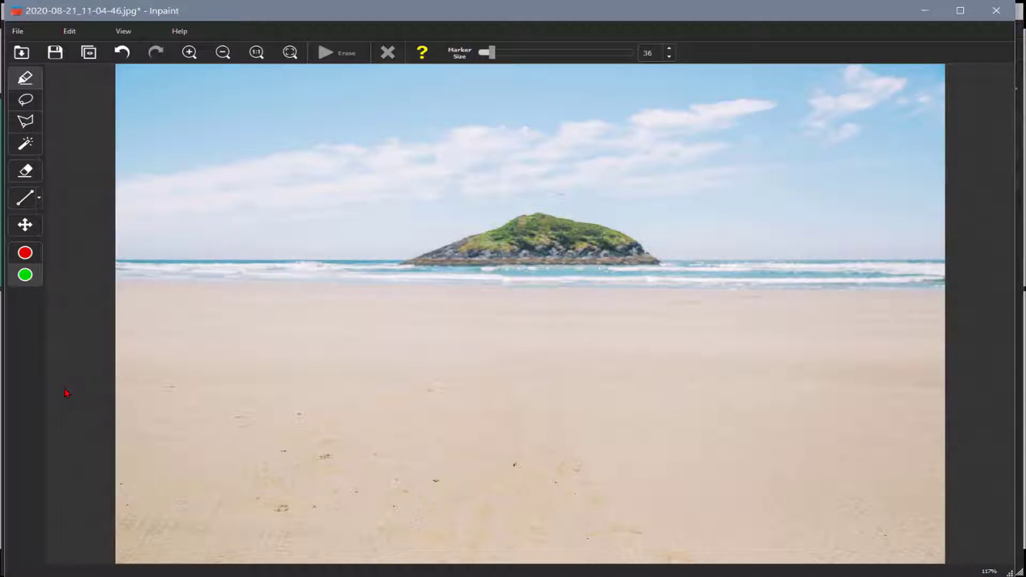
Step: Erase the island from the beach photo, using a wide horizontal band around the horizon as donor area
left_click(25, 253)
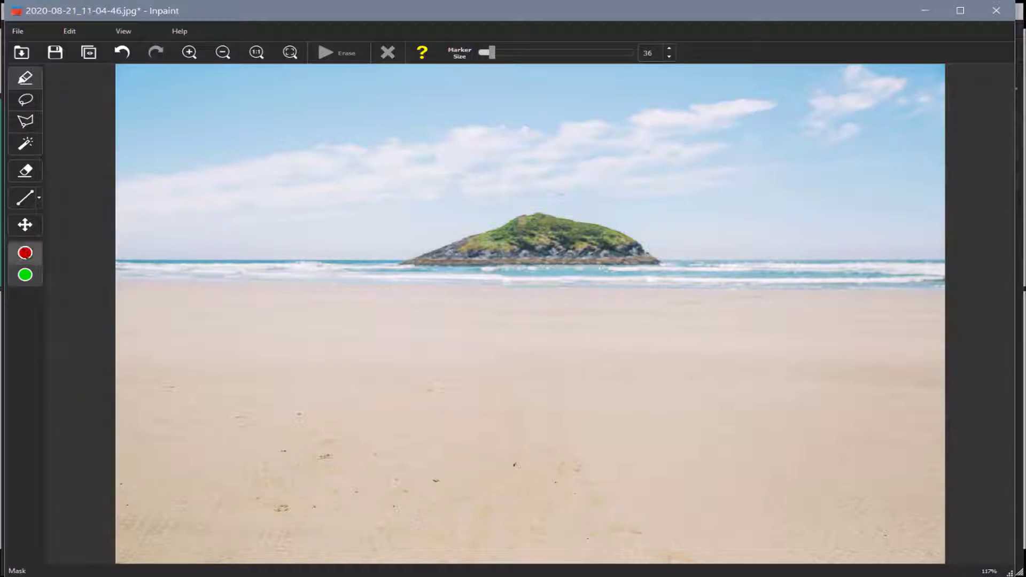
mouse_move(406, 257)
left_mouse_down()
mouse_move(651, 260)
mouse_move(615, 234)
mouse_move(529, 217)
mouse_move(441, 255)
mouse_move(521, 237)
mouse_move(603, 243)
left_mouse_up()
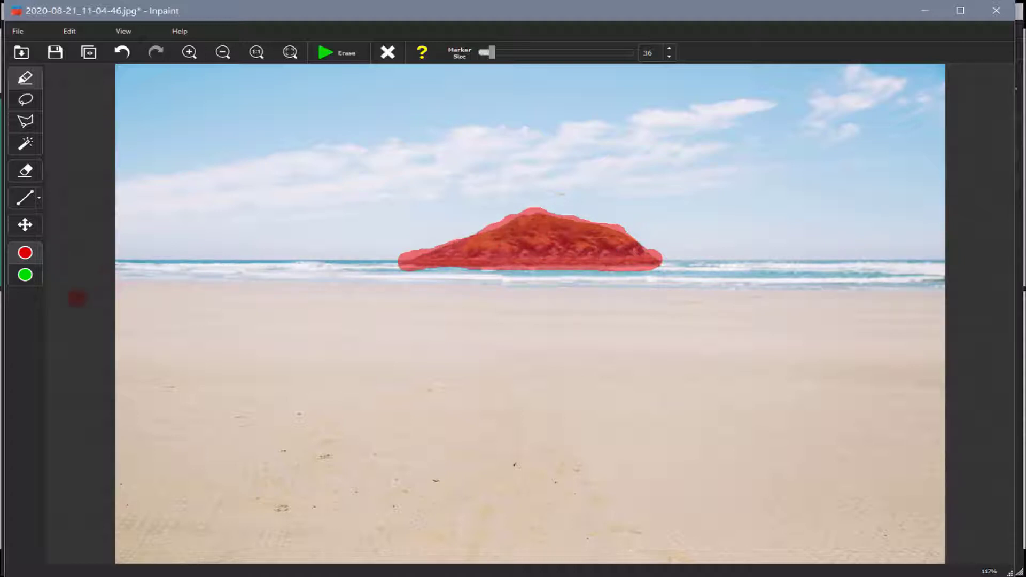
left_click(25, 275)
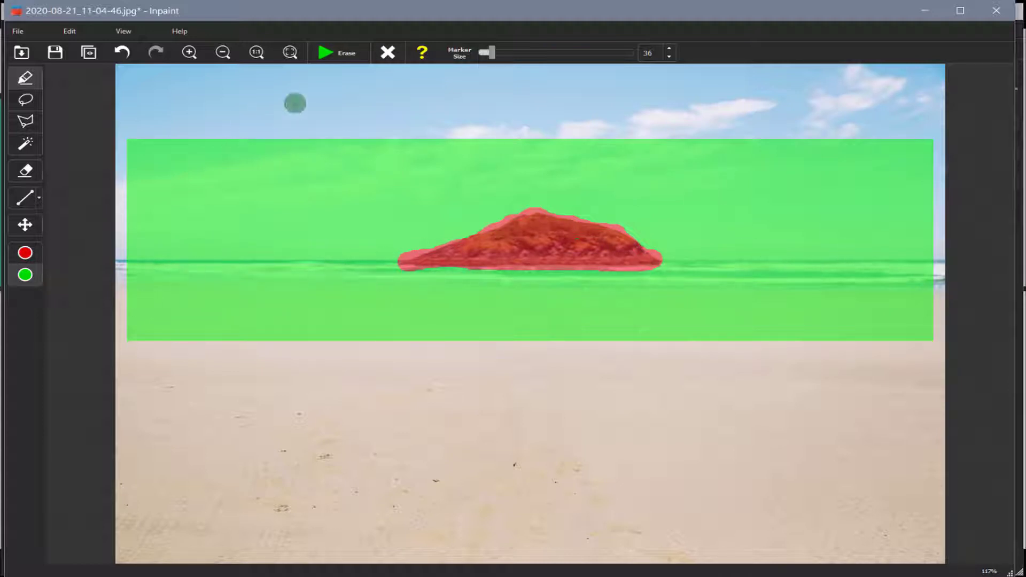
left_click(332, 54)
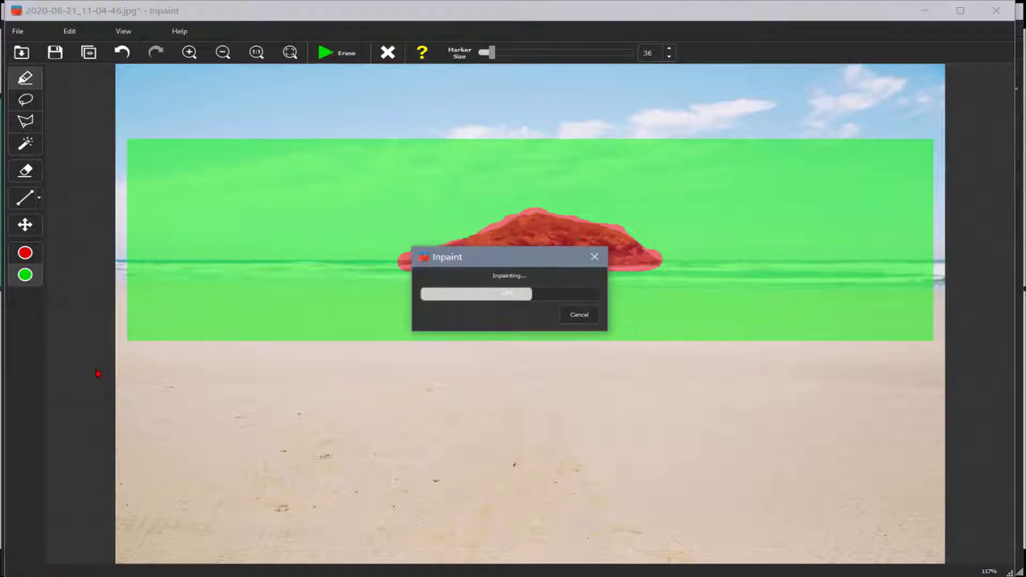
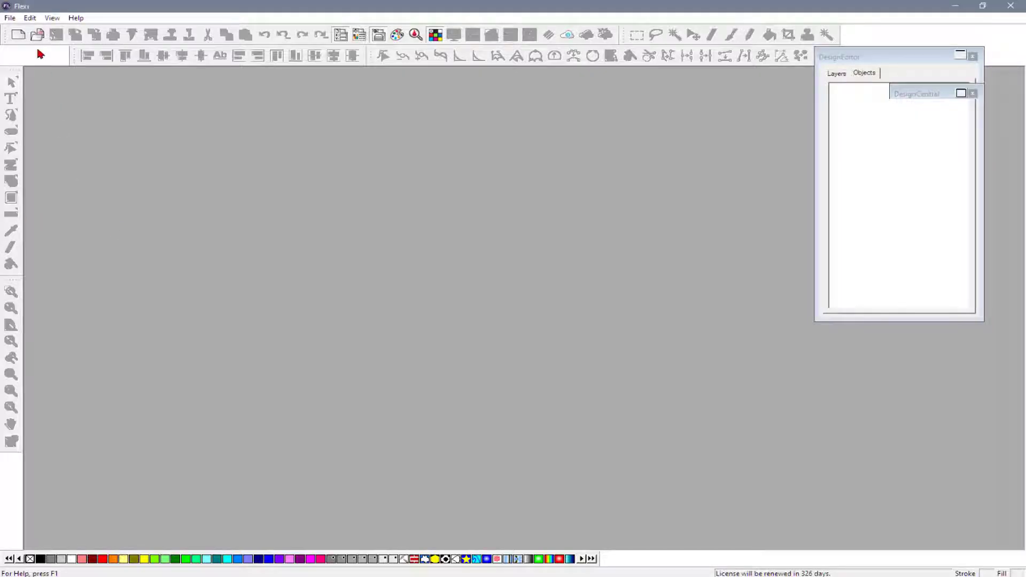
Step: Switch to Flexi, open f150tailgate.jpg, and move the DesignEditor window clear of DesignCentral
left_click(37, 35)
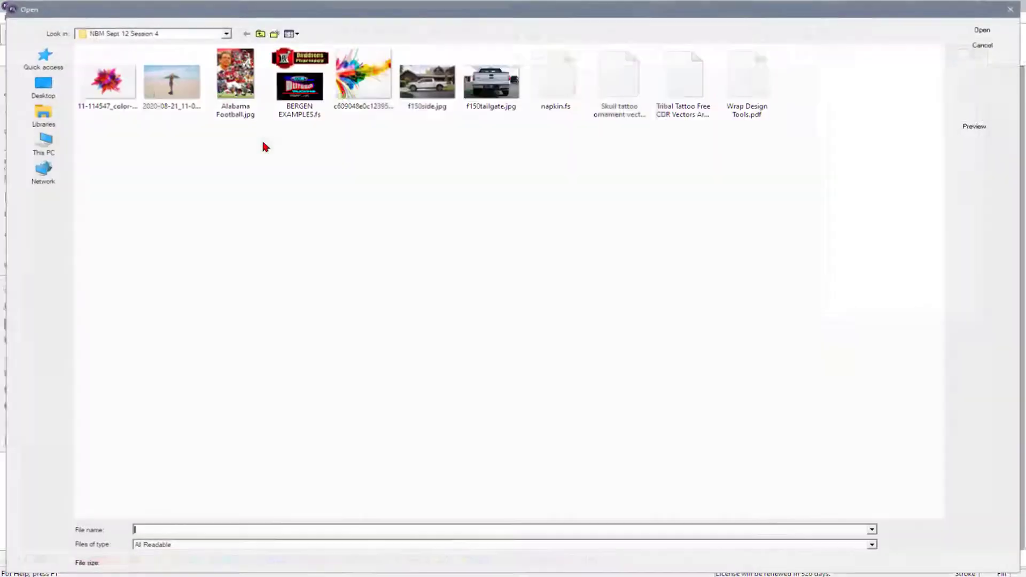
double_click(491, 82)
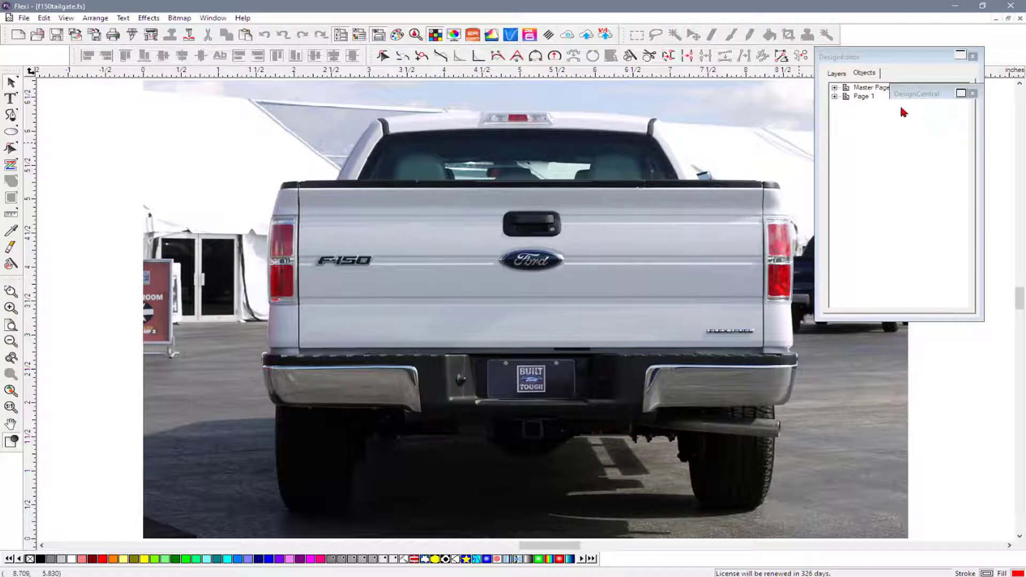
left_click_drag(899, 58, 781, 106)
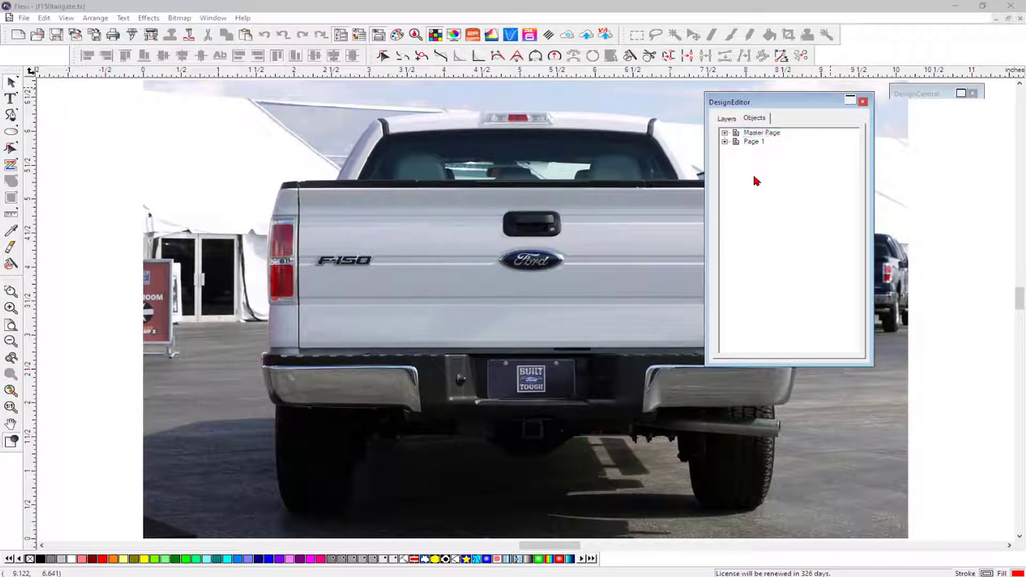
Step: Rename Layer 1 to "Design layer" and select the tailgate photo
left_click(729, 119)
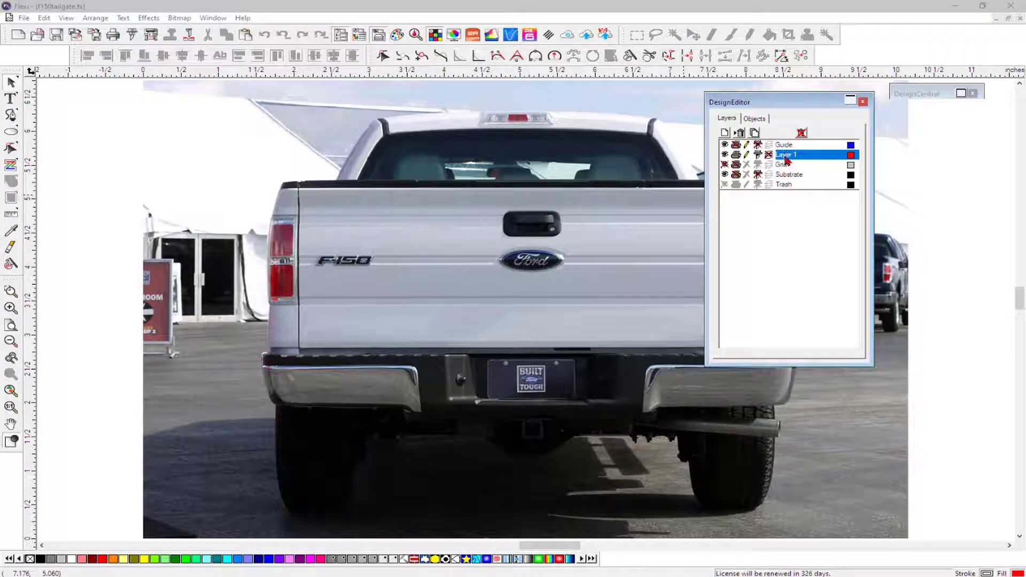
left_click(787, 155)
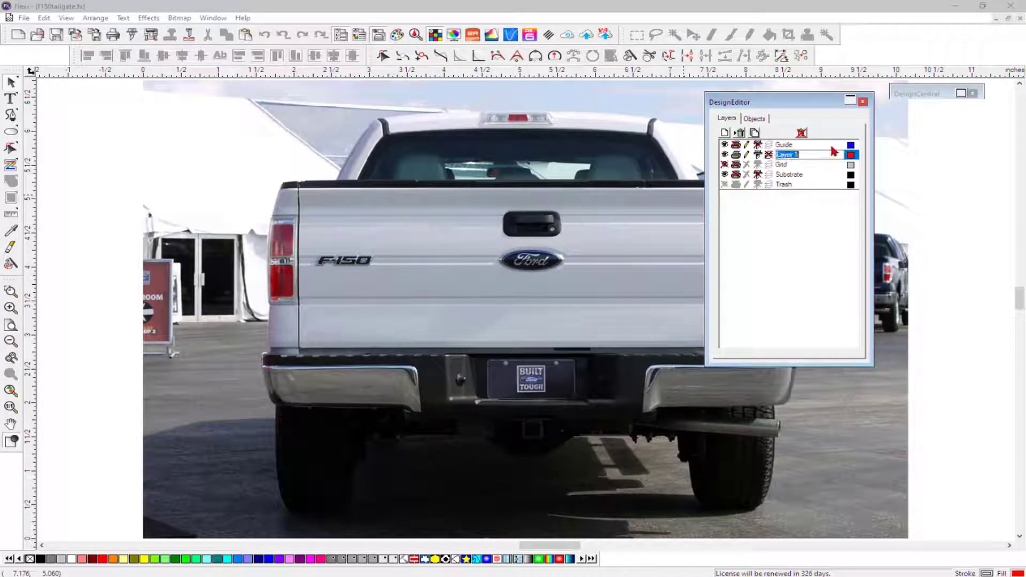
type("Design layer")
key("Return")
left_click(494, 228)
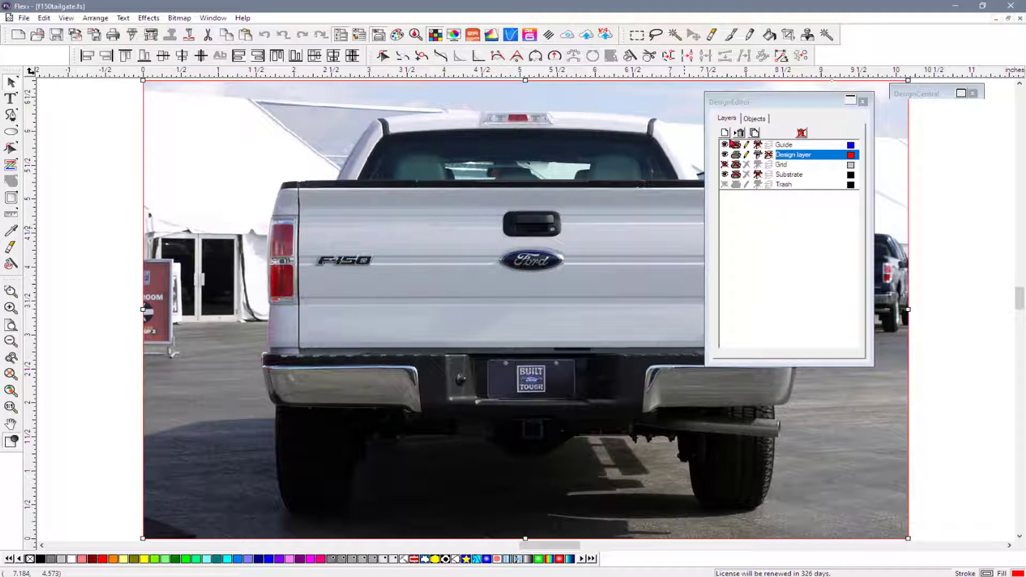
Step: Add a new layer above the design layer and name it "Masking Layer"
left_click(725, 134)
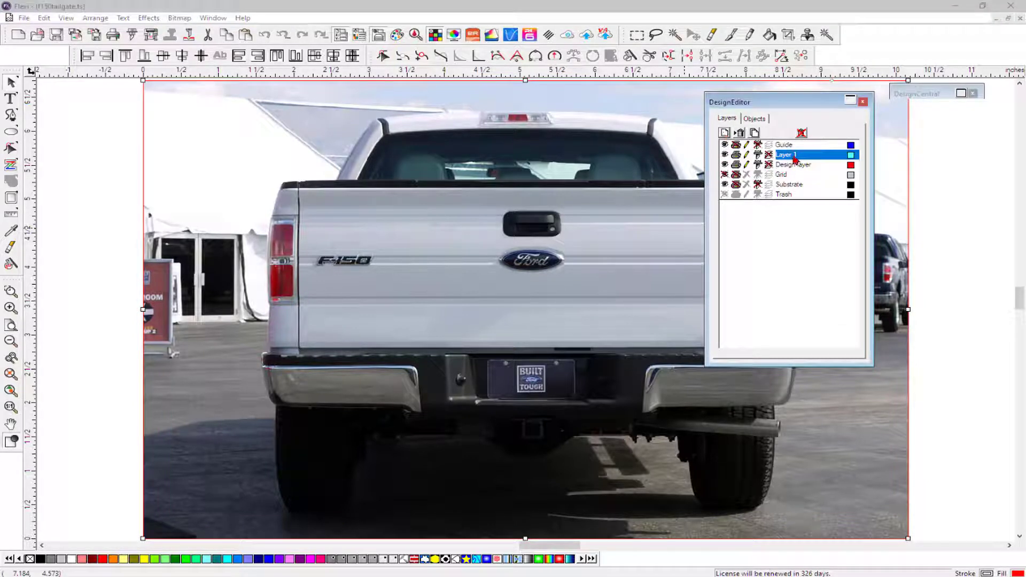
left_click(794, 156)
left_click_drag(810, 153, 774, 155)
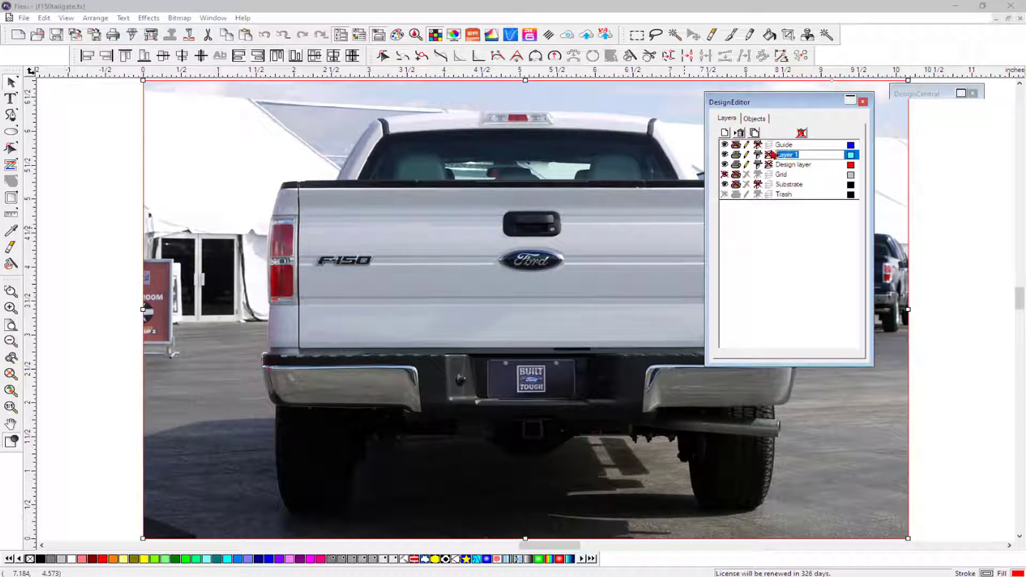
type("Mask")
type("ing")
key("Return")
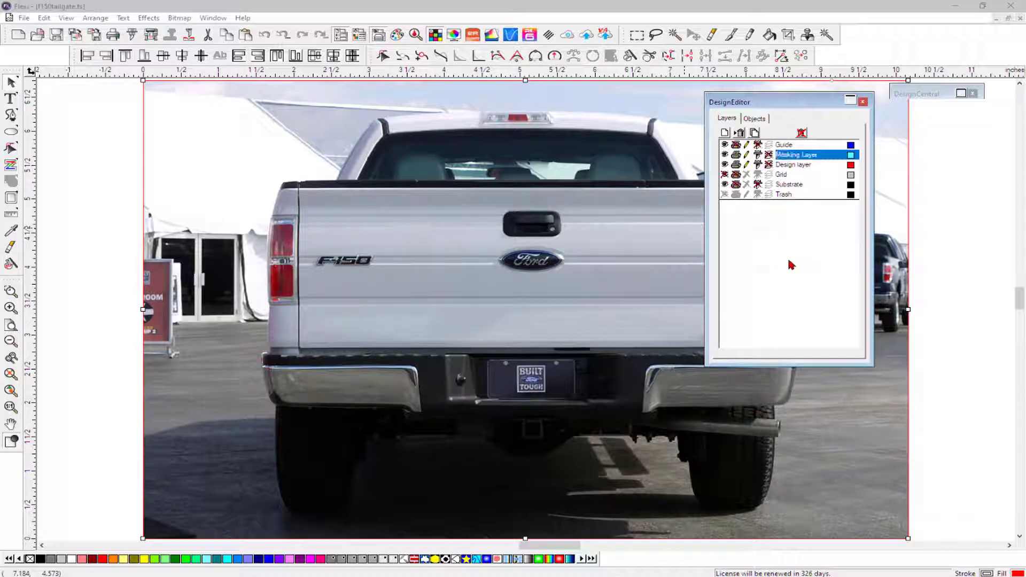
Step: Make Design layer the active layer and list the page's objects to locate the tailgate bitmap
left_click(791, 165)
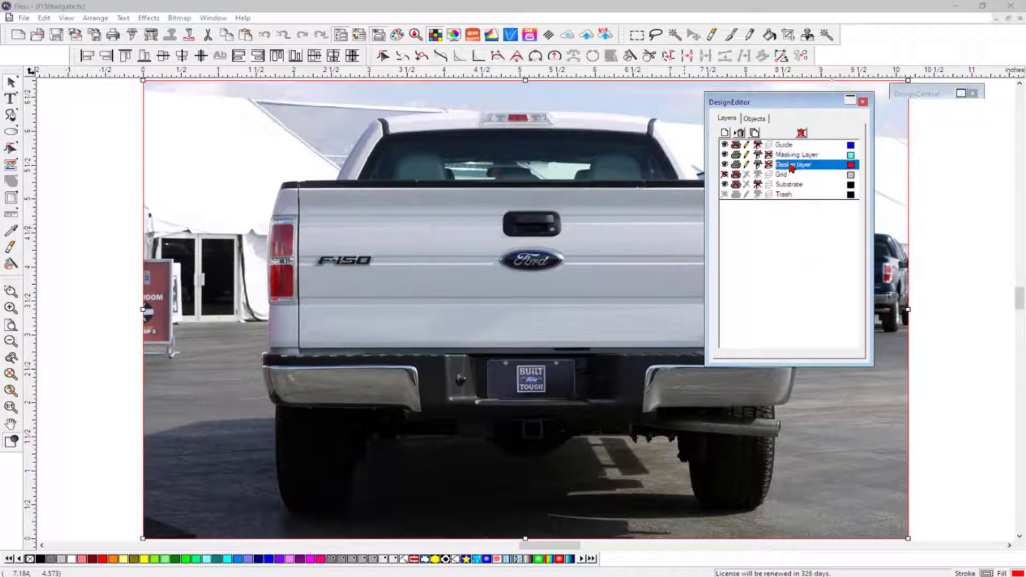
left_click(755, 119)
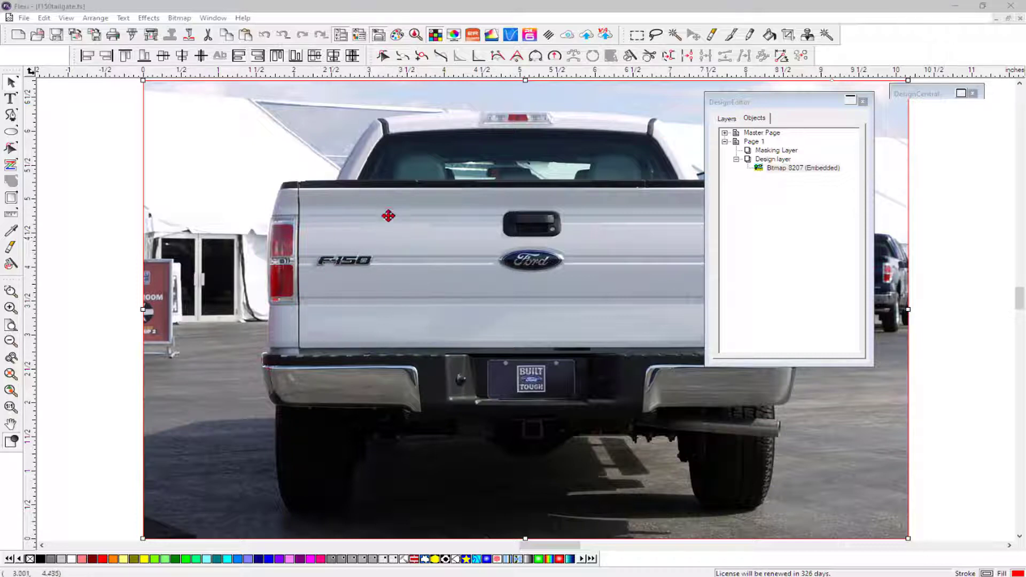
right_click(406, 272)
left_click(475, 373)
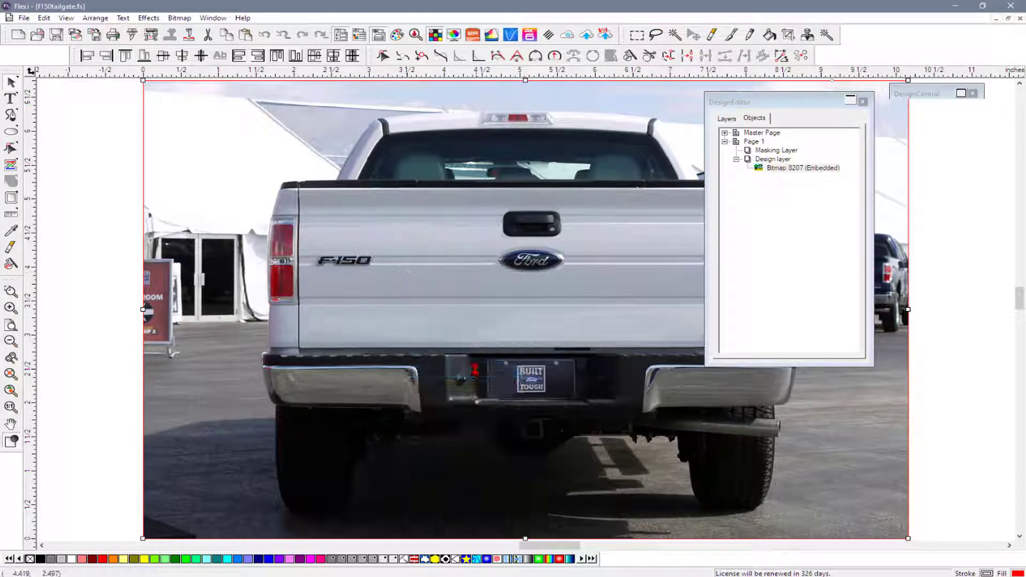
Step: Make Masking Layer the current layer for a copy of the tailgate photo
left_click(768, 154)
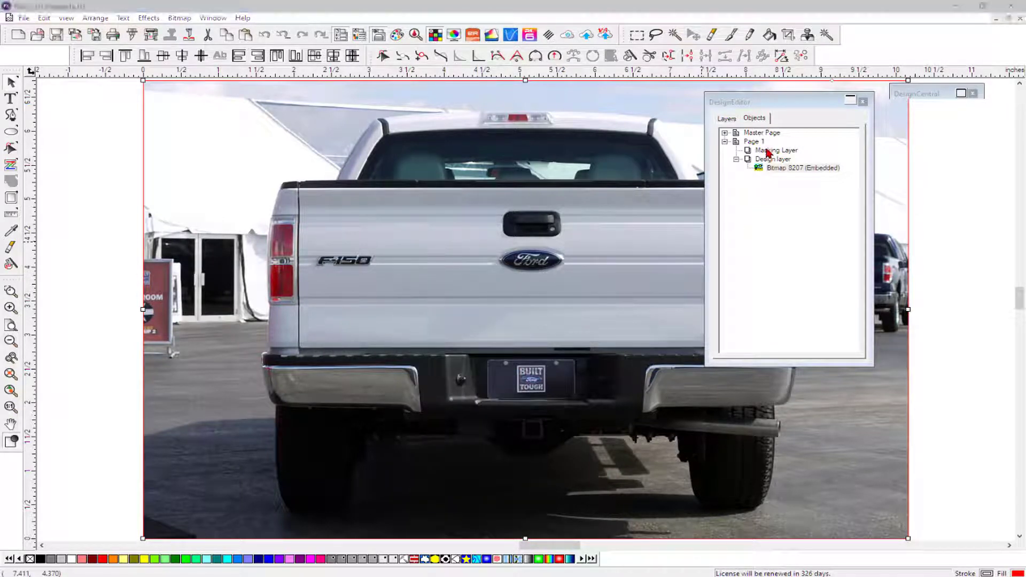
right_click(386, 229)
left_click(813, 197)
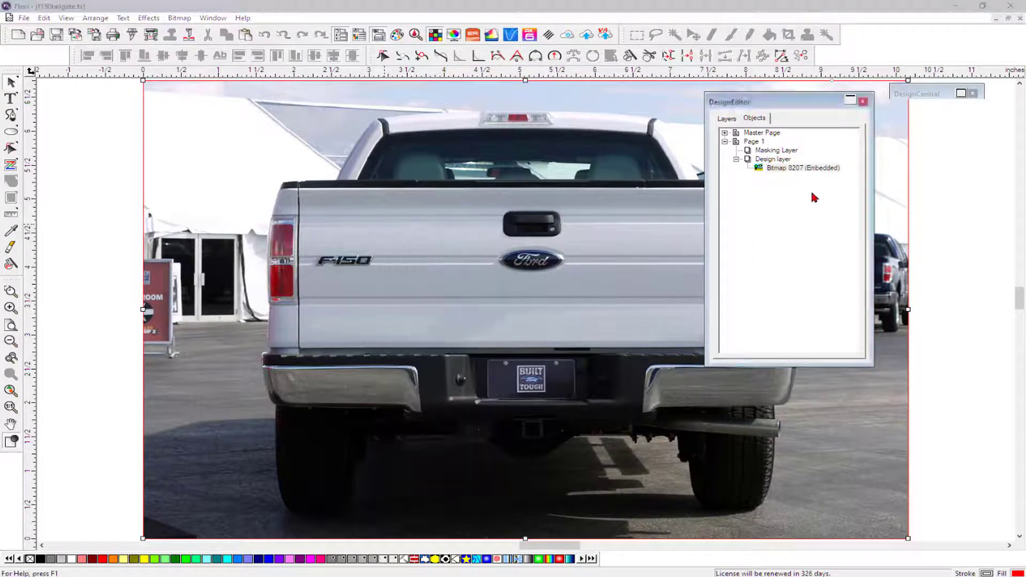
left_click(783, 152)
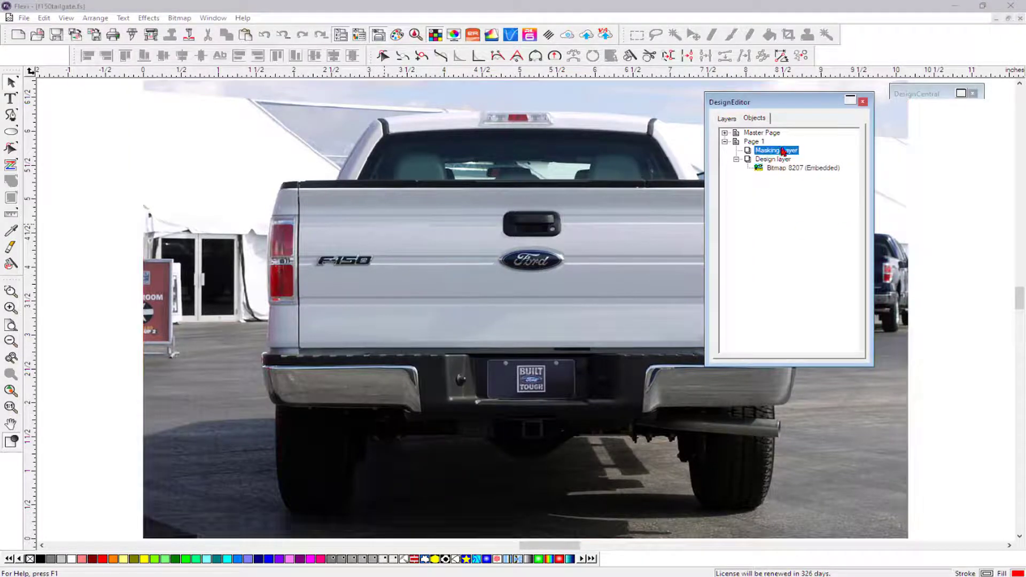
left_click(728, 118)
left_click(796, 155)
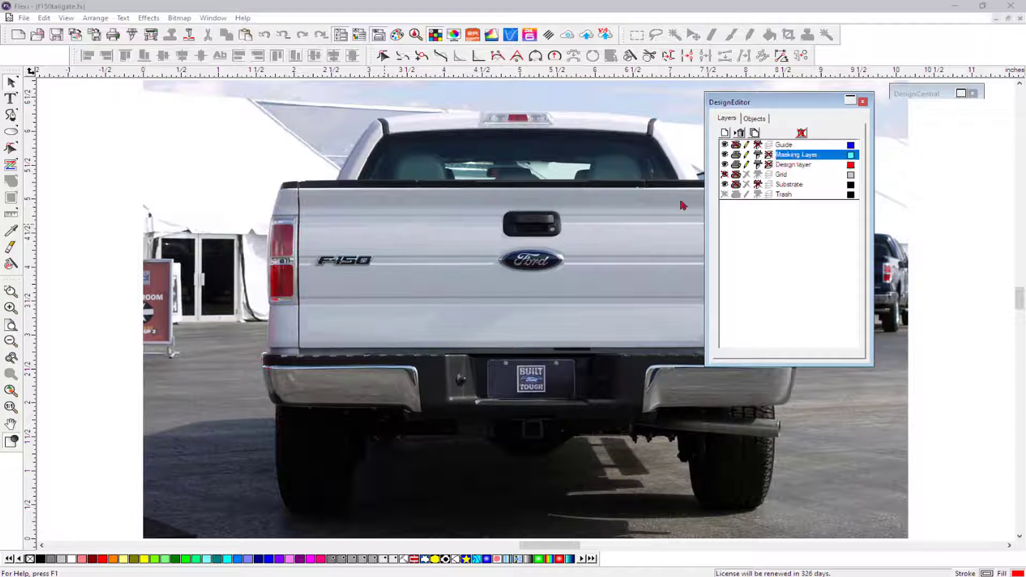
Step: Paste a copy of the tailgate photo exactly over the original on Masking Layer, and check both bitmaps in the object list
right_click(485, 226)
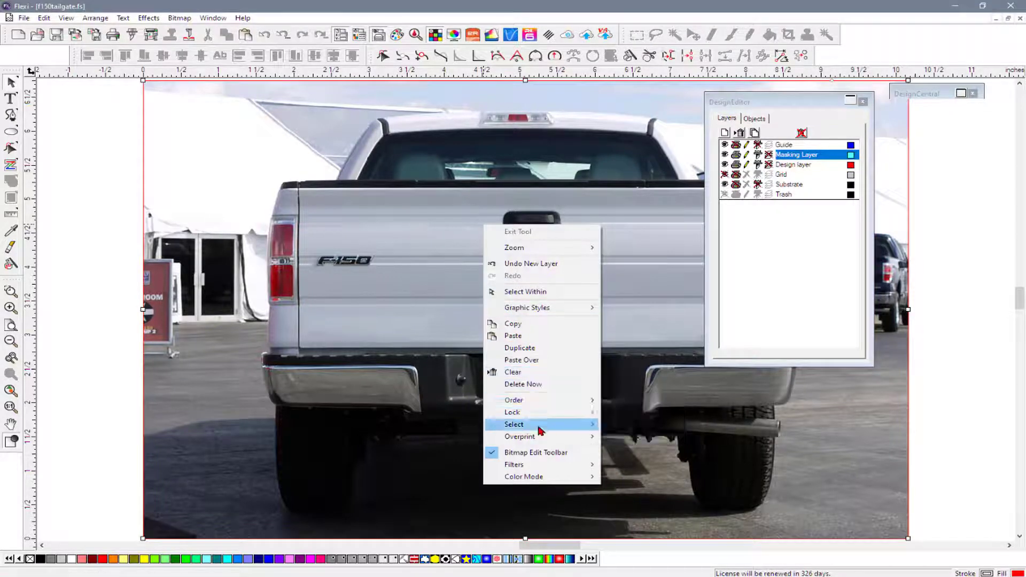
left_click(544, 371)
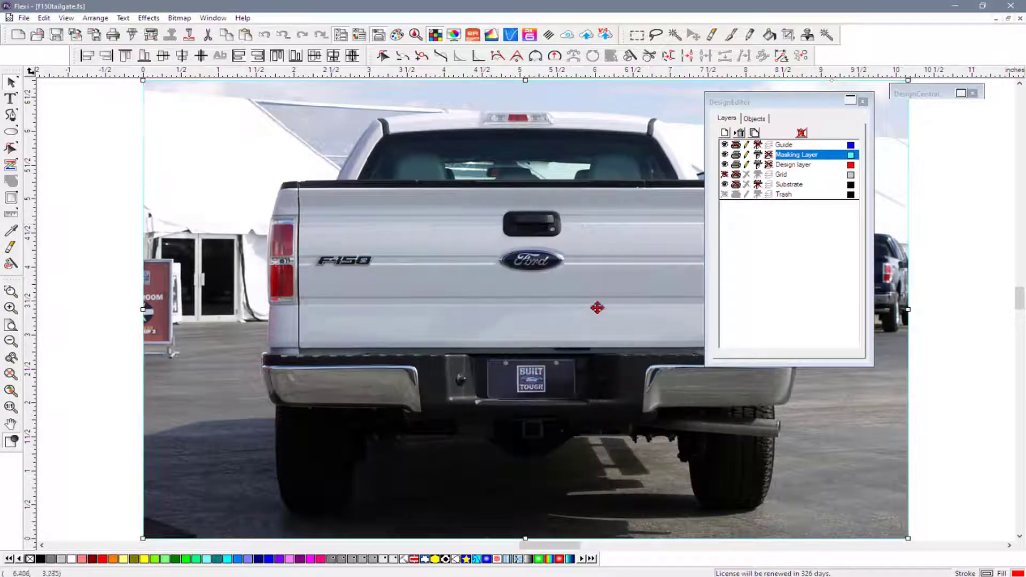
left_click(755, 118)
left_click(775, 178)
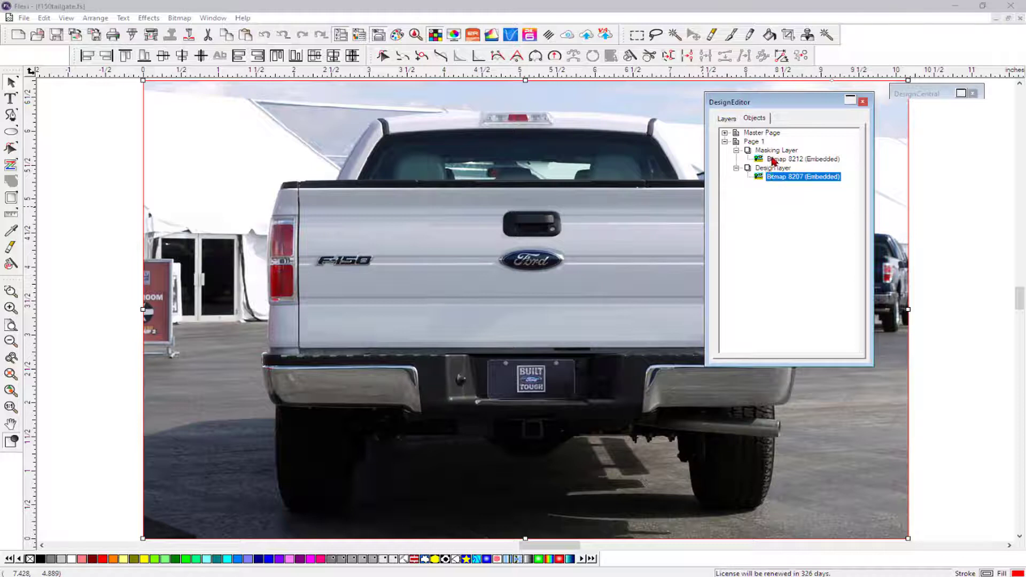
left_click(772, 159)
left_click(792, 233)
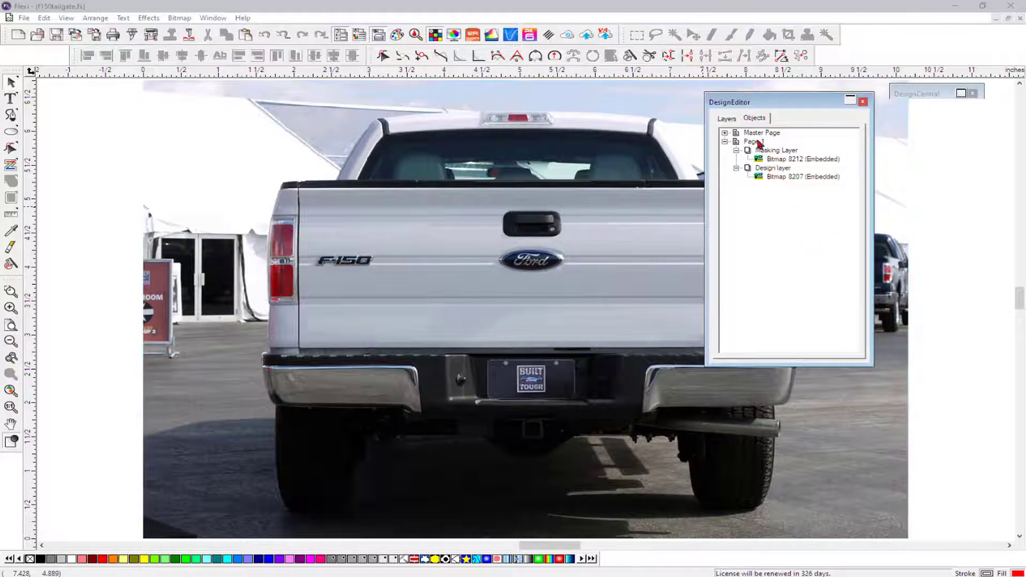
Step: Lock the Design layer against editing and make Masking Layer the current layer again
left_click(727, 119)
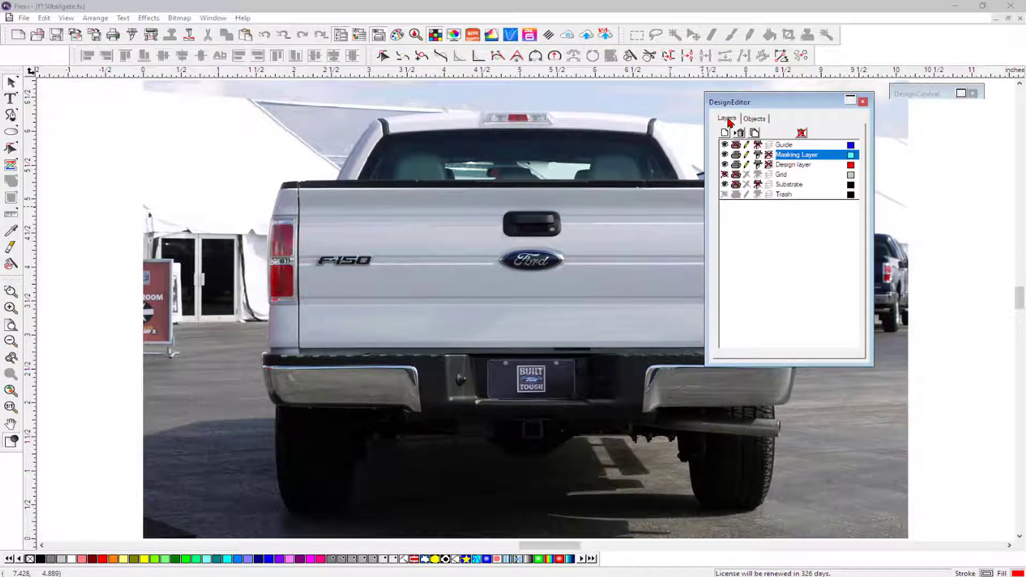
left_click(802, 166)
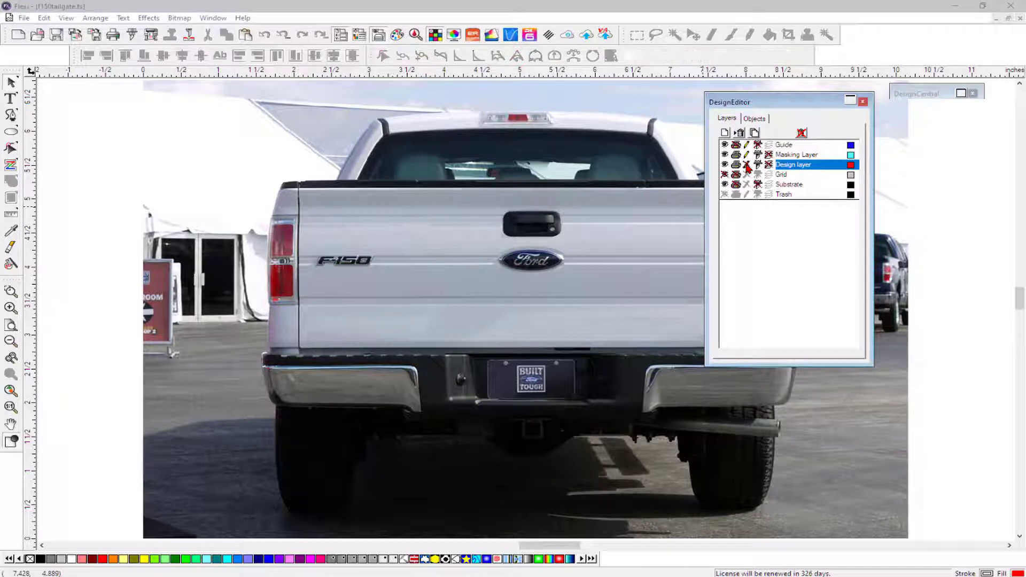
left_click(747, 164)
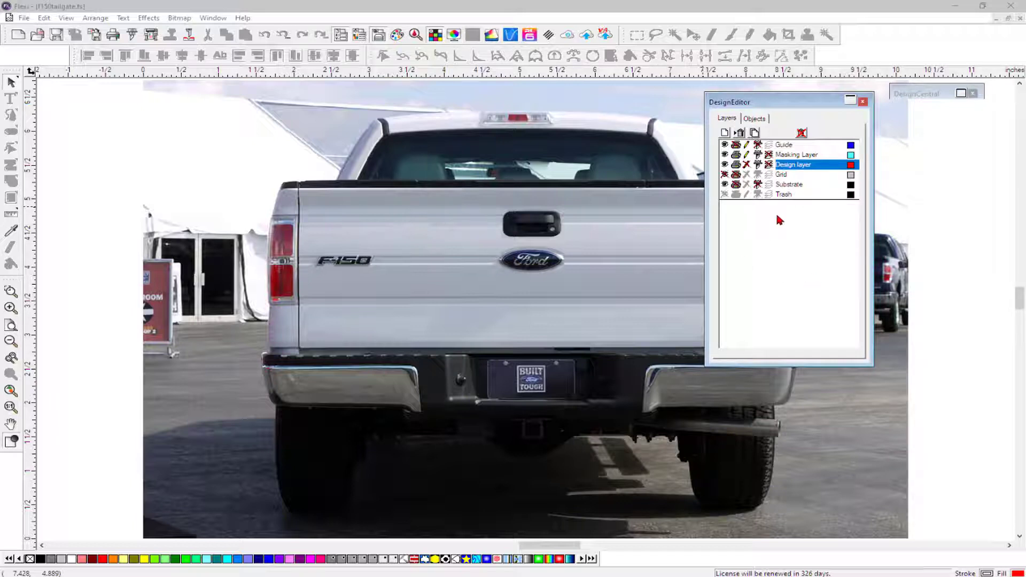
left_click(792, 157)
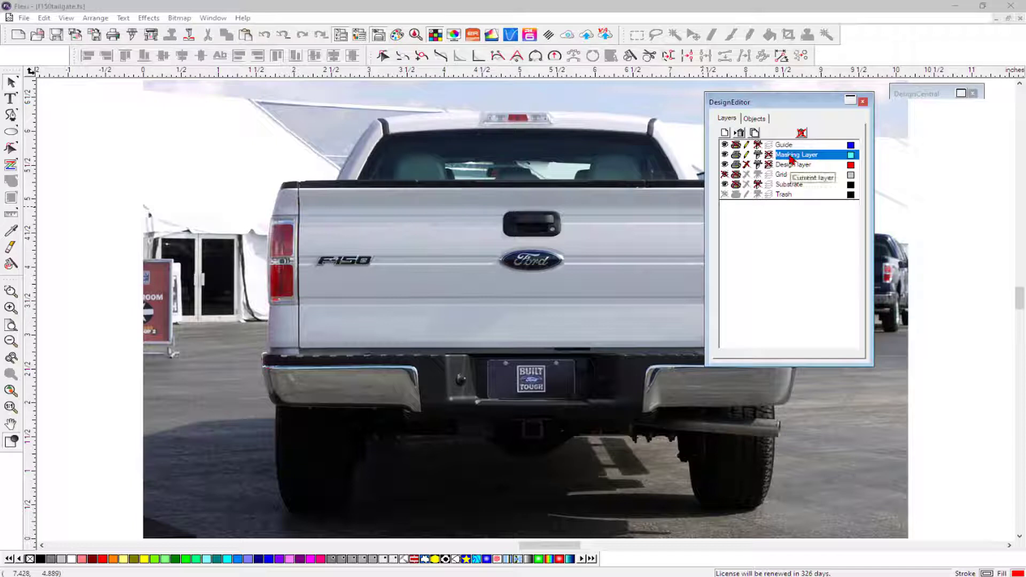
Step: Enlarge the view to the tailgate, then collapse the DesignEditor window and move it clear of the tailgate panel
left_click_drag(770, 103, 902, 154)
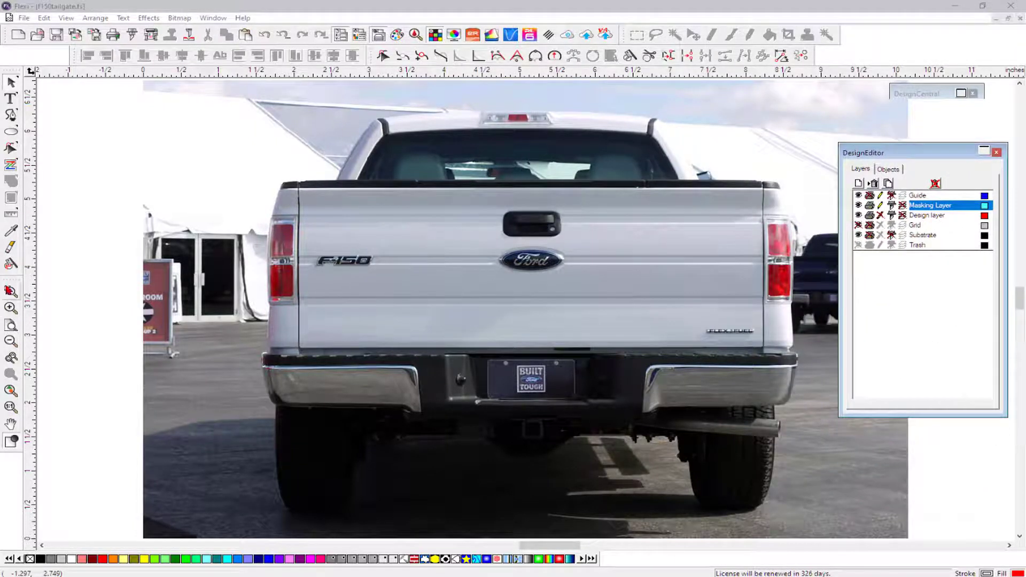
left_click(10, 292)
left_click_drag(263, 179, 795, 378)
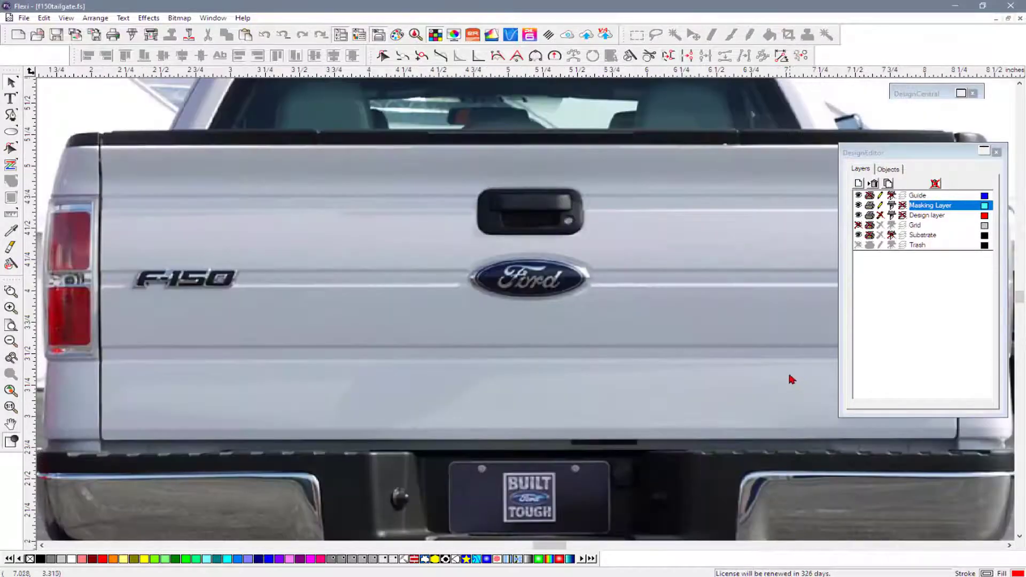
left_click(985, 153)
left_click_drag(930, 159, 797, 115)
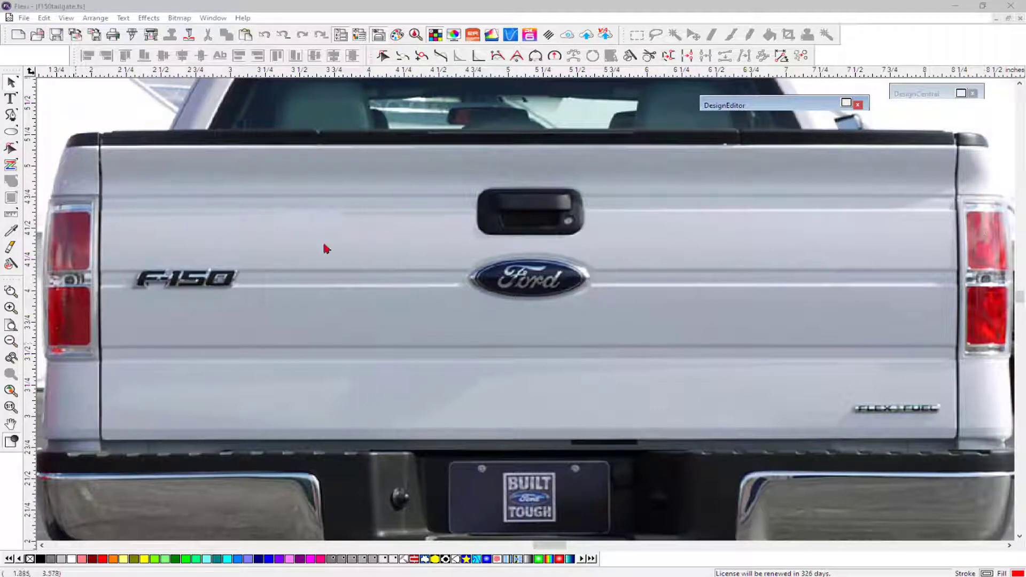
Step: Trace the tailgate panel corner to corner as a closed Bezier path and display the artwork in outline view
left_click(12, 115)
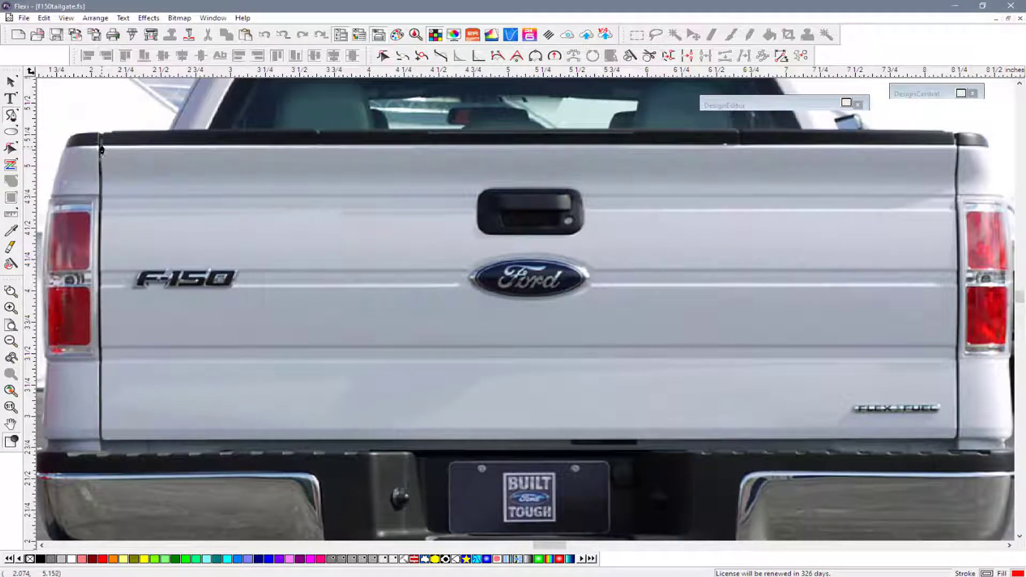
left_click(100, 150)
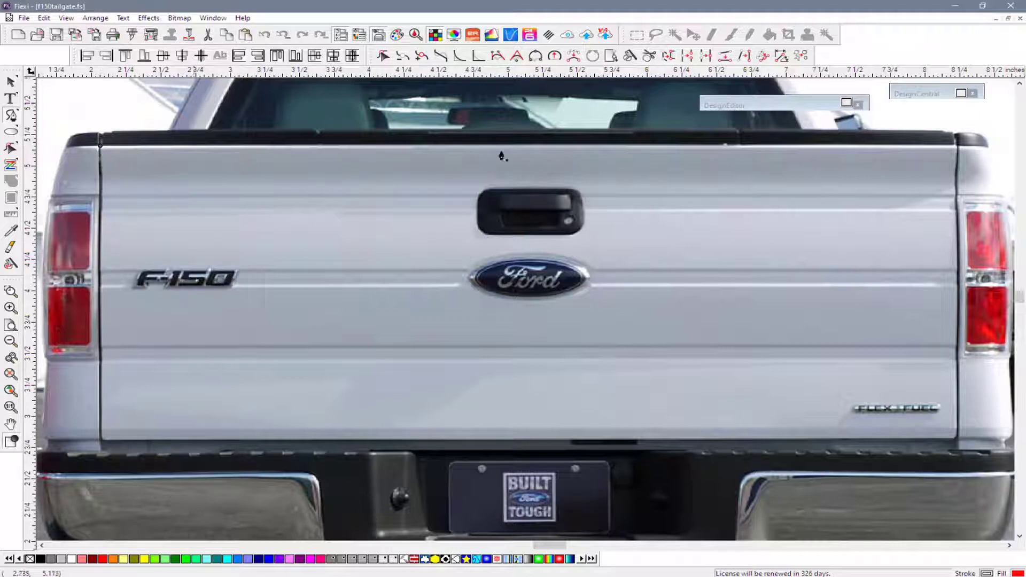
left_click(956, 147)
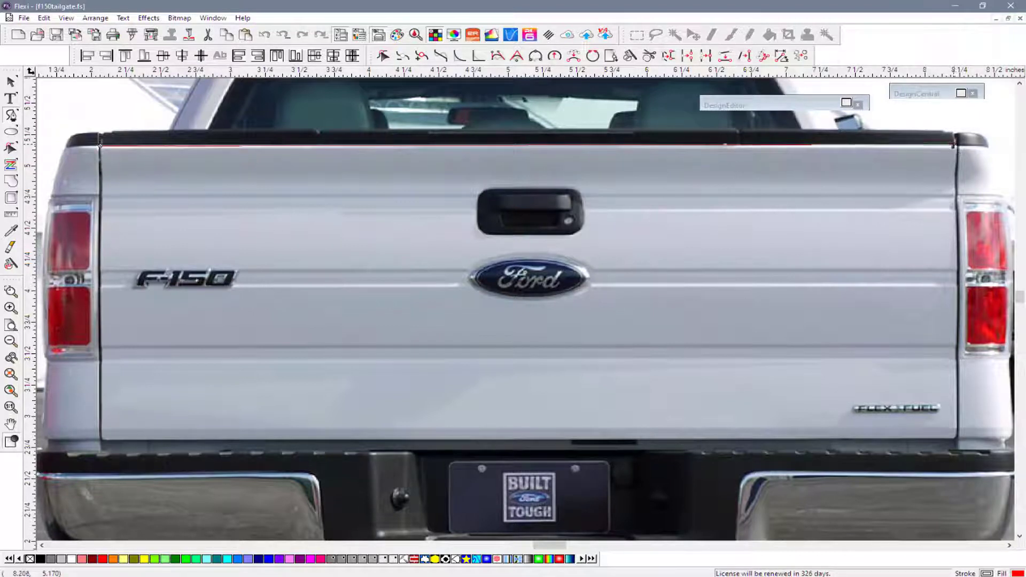
left_click(955, 437)
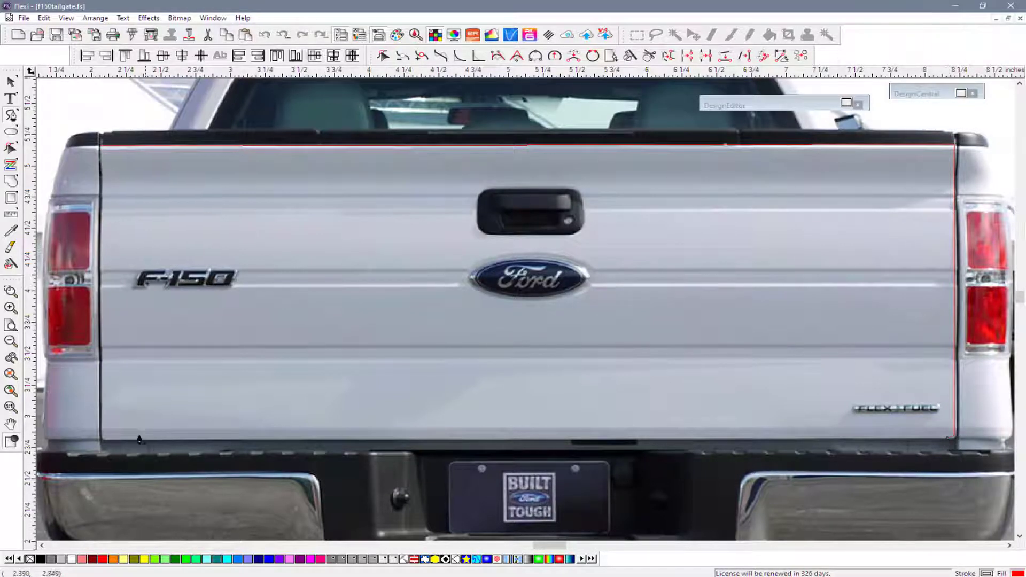
left_click(102, 439)
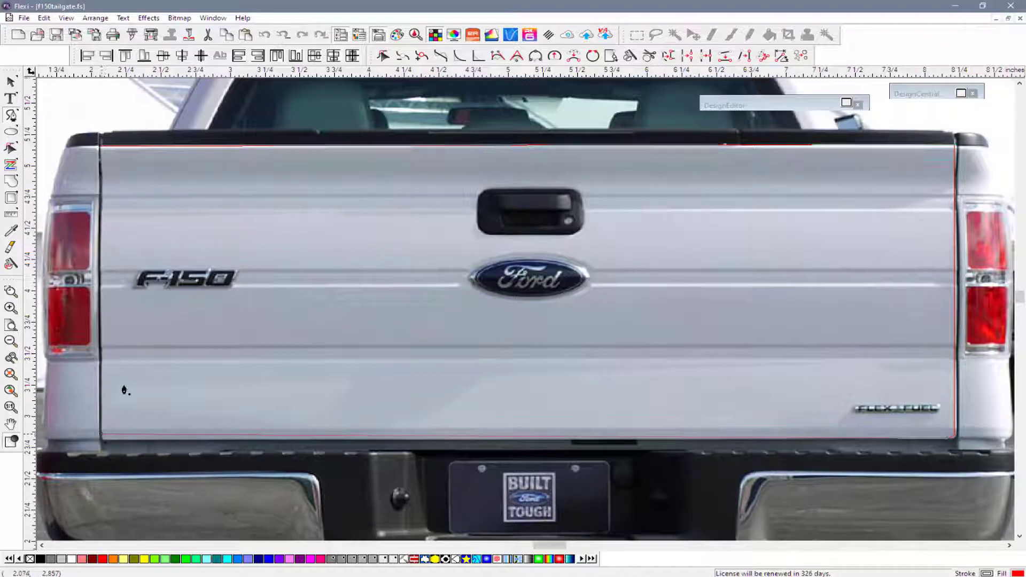
left_click(101, 150)
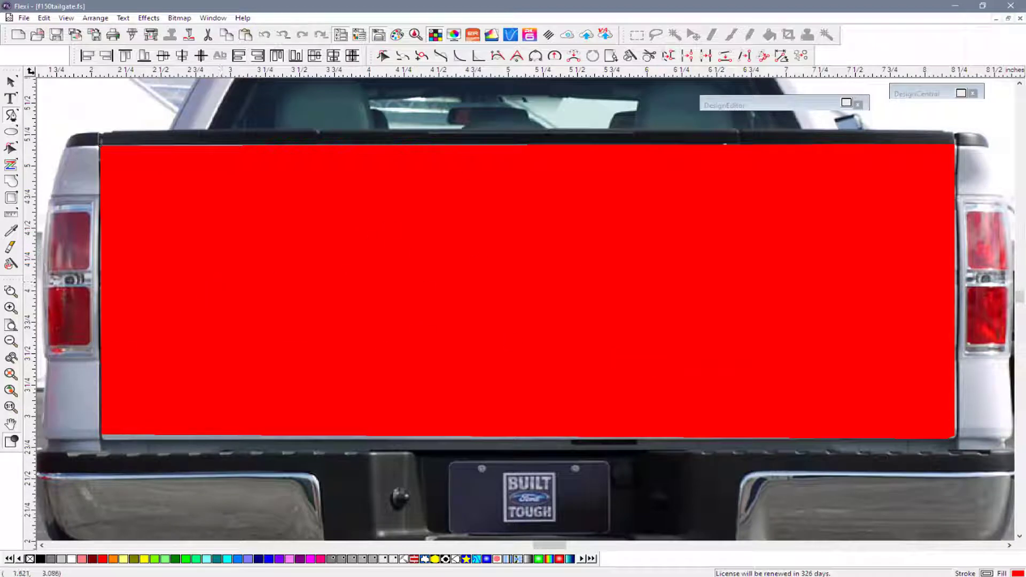
left_click(11, 442)
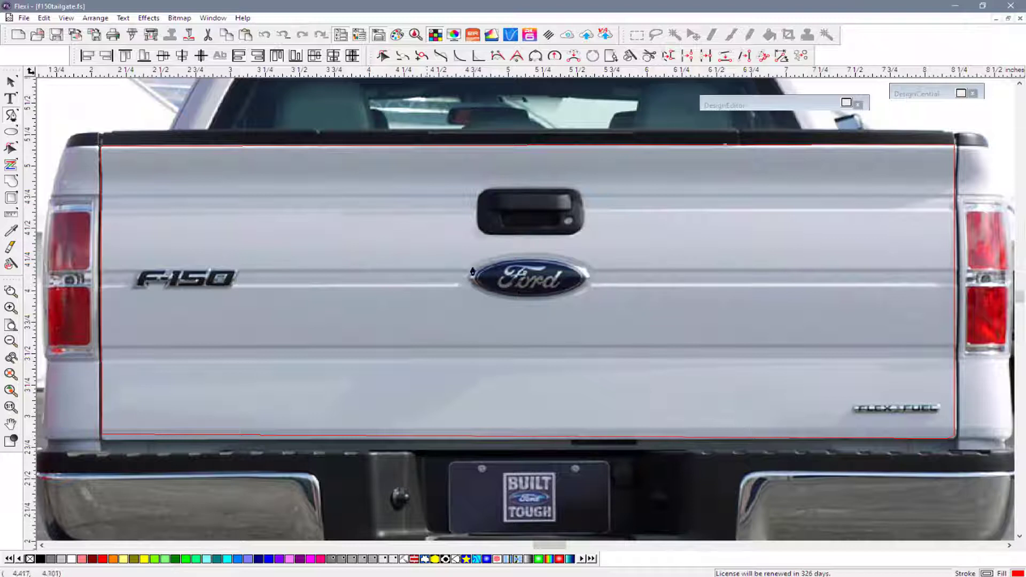
Step: Draw an ellipse around the Ford emblem, narrow it to the emblem's width, and delete the stray second ellipse
left_click(10, 132)
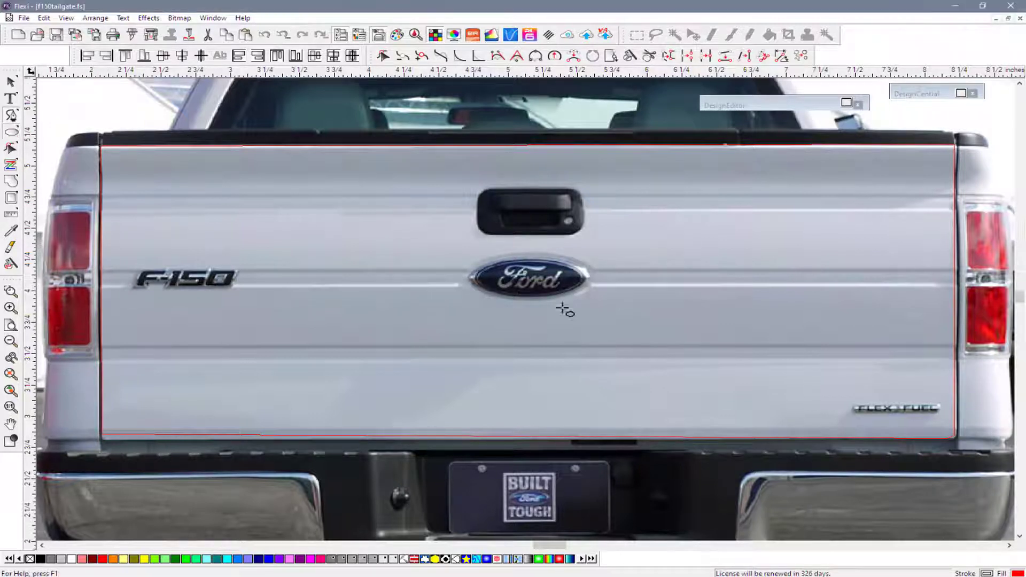
mouse_move(465, 254)
left_mouse_down()
mouse_move(464, 267)
mouse_move(555, 301)
mouse_move(590, 309)
mouse_move(591, 297)
left_mouse_up()
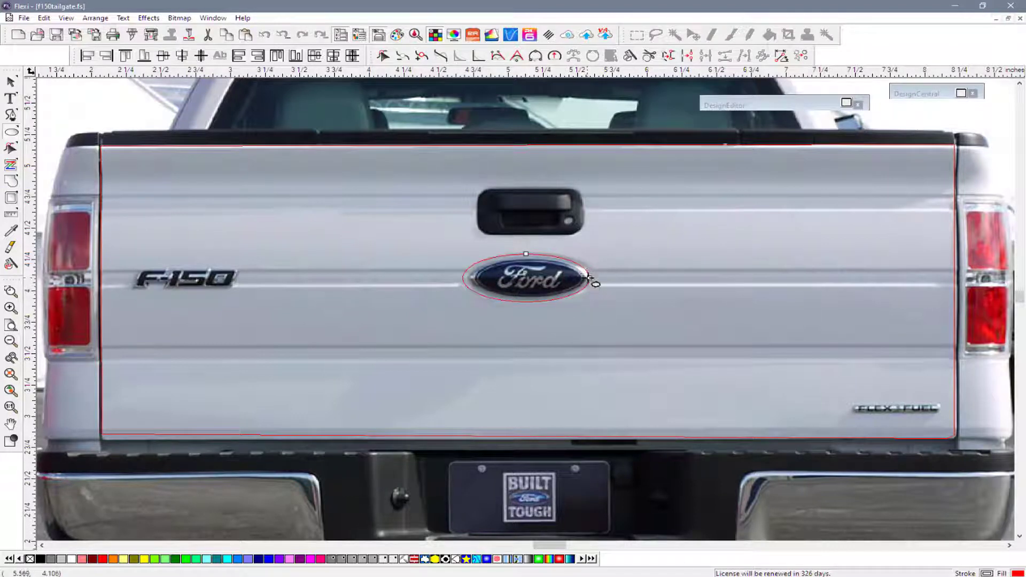
left_click_drag(589, 277, 582, 278)
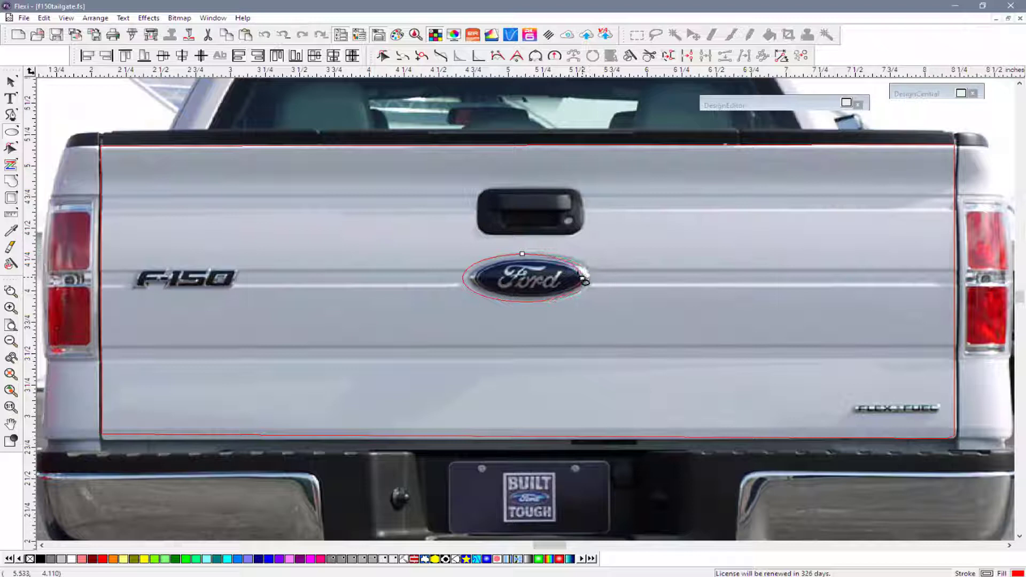
left_click(562, 262)
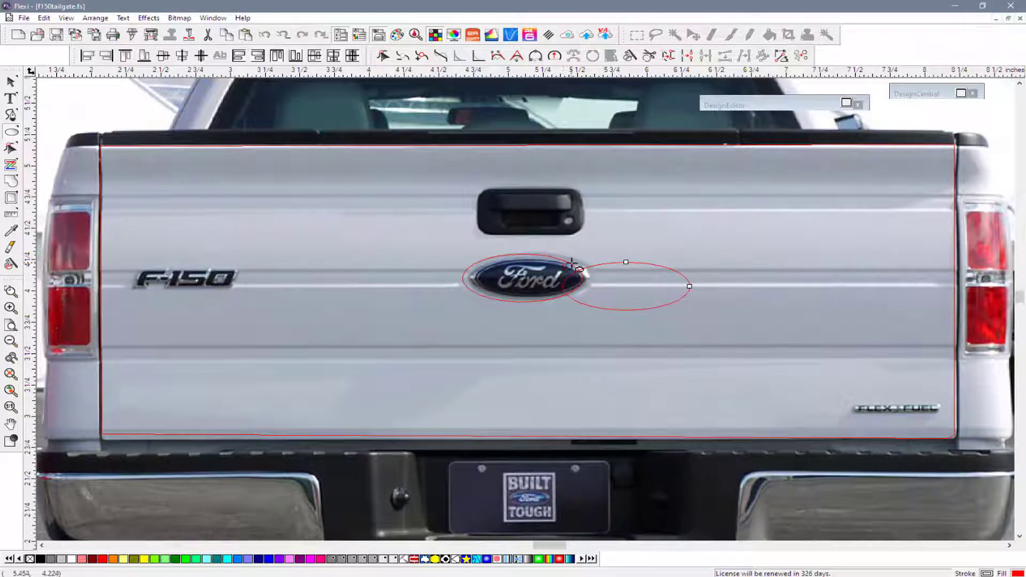
key("Delete")
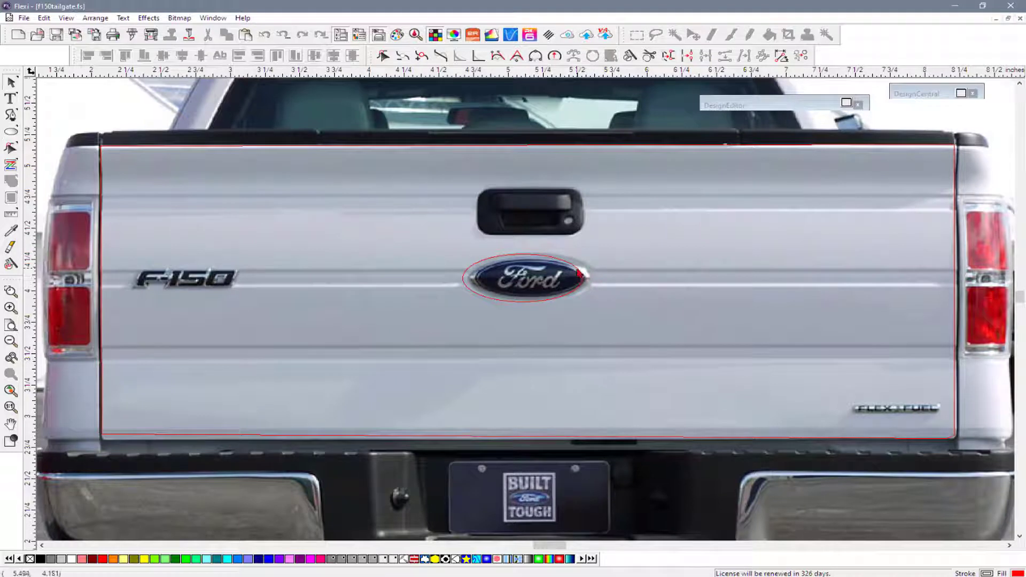
Step: Select the ellipse and nudge it right until it is centred on the Ford emblem
left_click(581, 276)
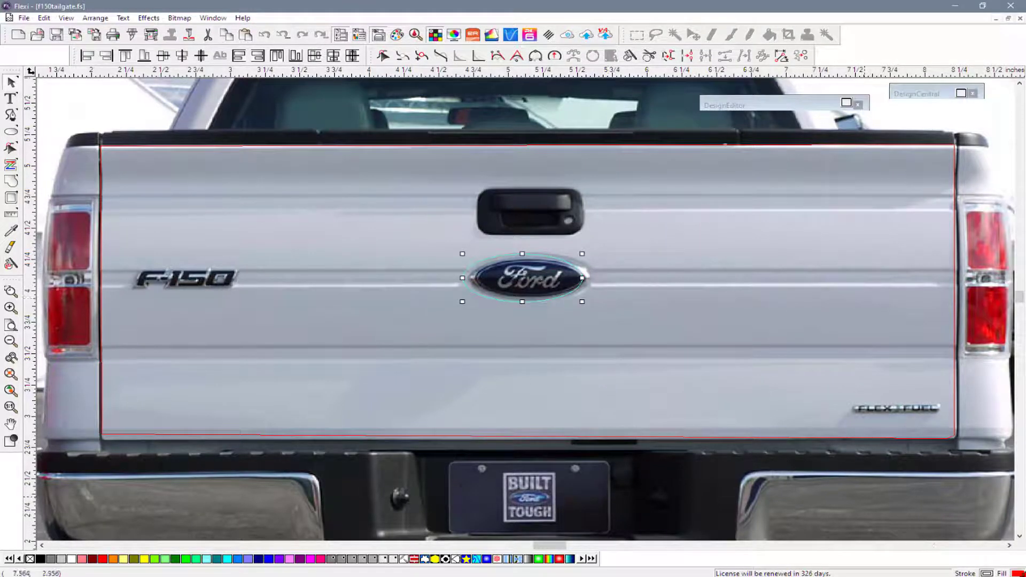
key("Right")
key("Right")
key("Right")
key("Right")
key("Right")
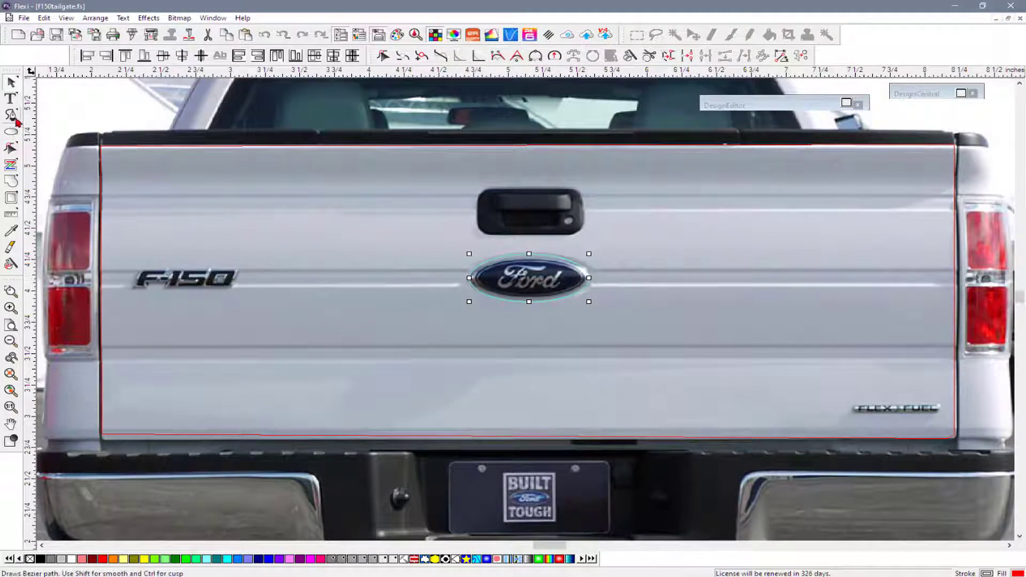
Step: Draw separate rectangles around the F-150 badge, the FLEX FUEL badge and the tailgate handle
left_click_drag(10, 132, 34, 137)
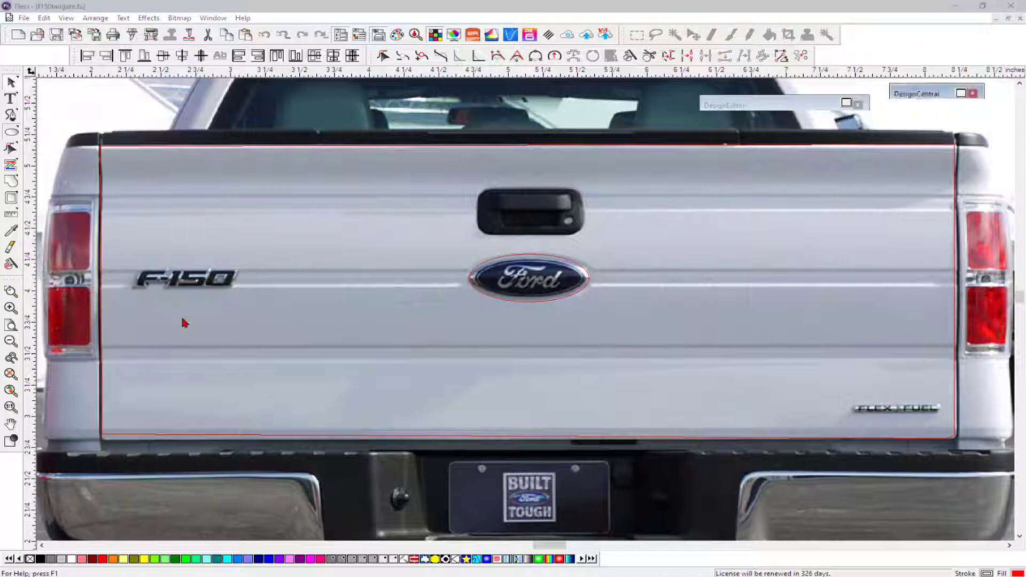
left_click_drag(134, 270, 238, 290)
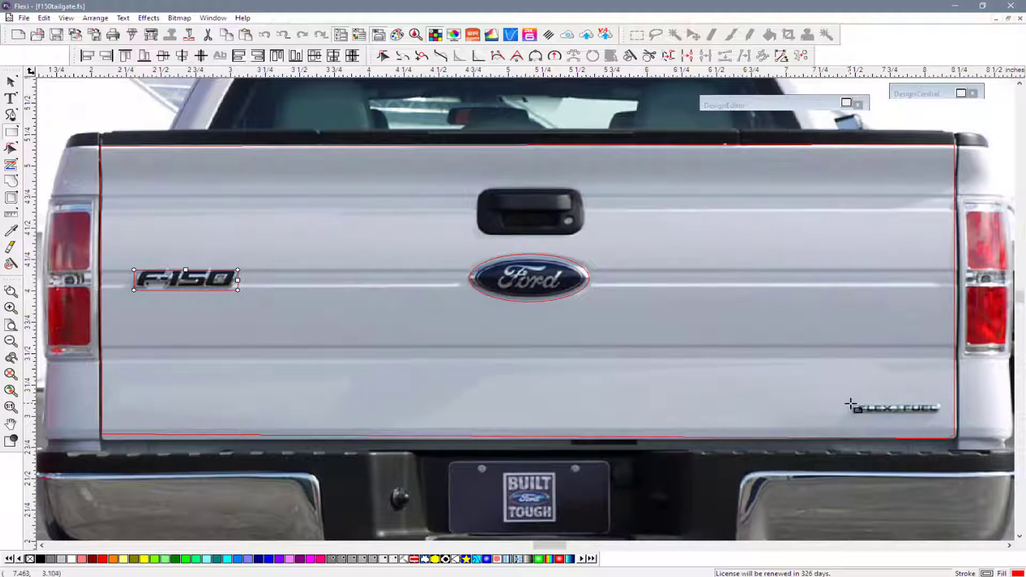
left_click_drag(851, 403, 934, 418)
left_click(941, 419)
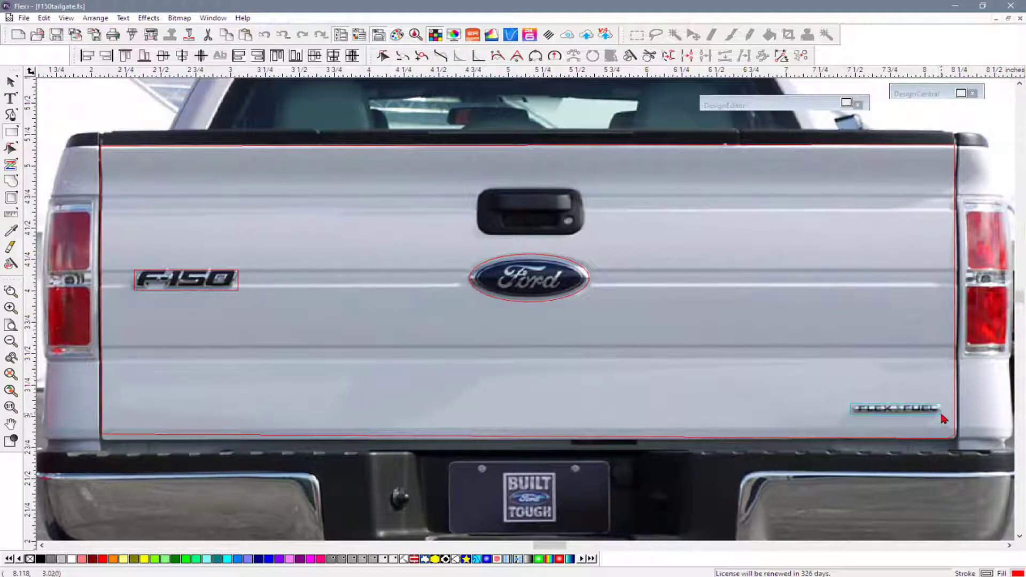
left_click(941, 419)
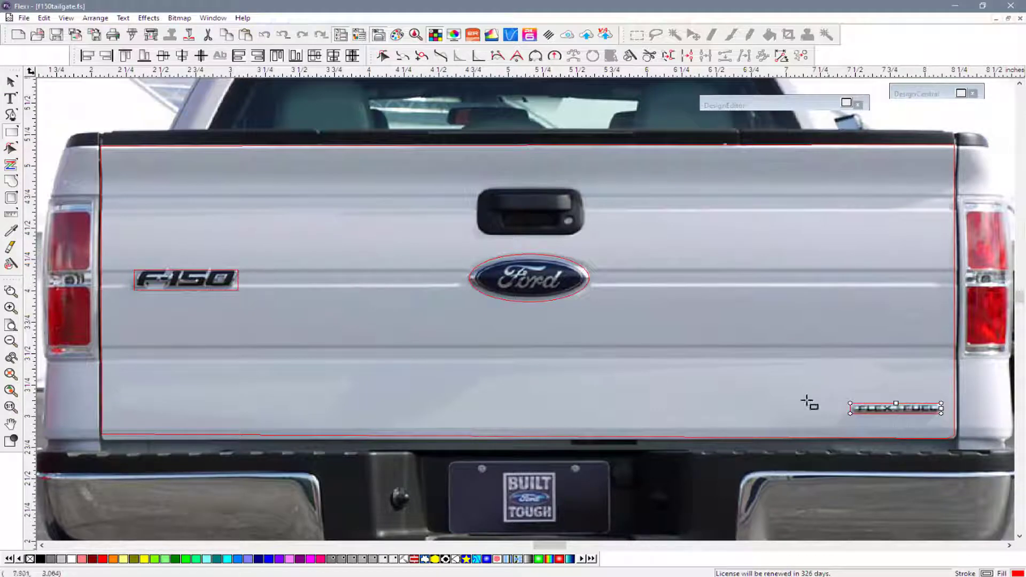
left_click(479, 191)
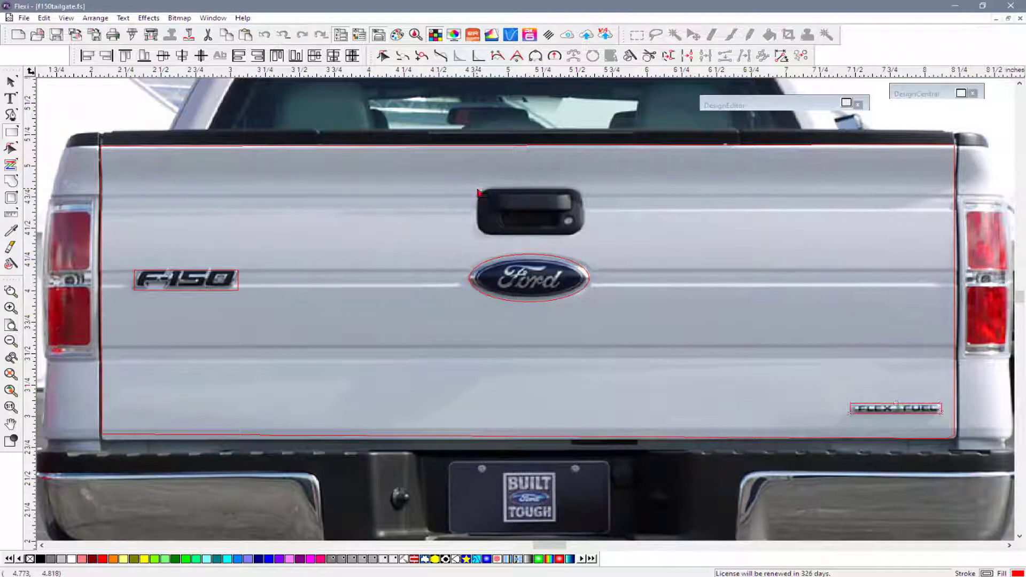
left_click_drag(531, 227, 584, 237)
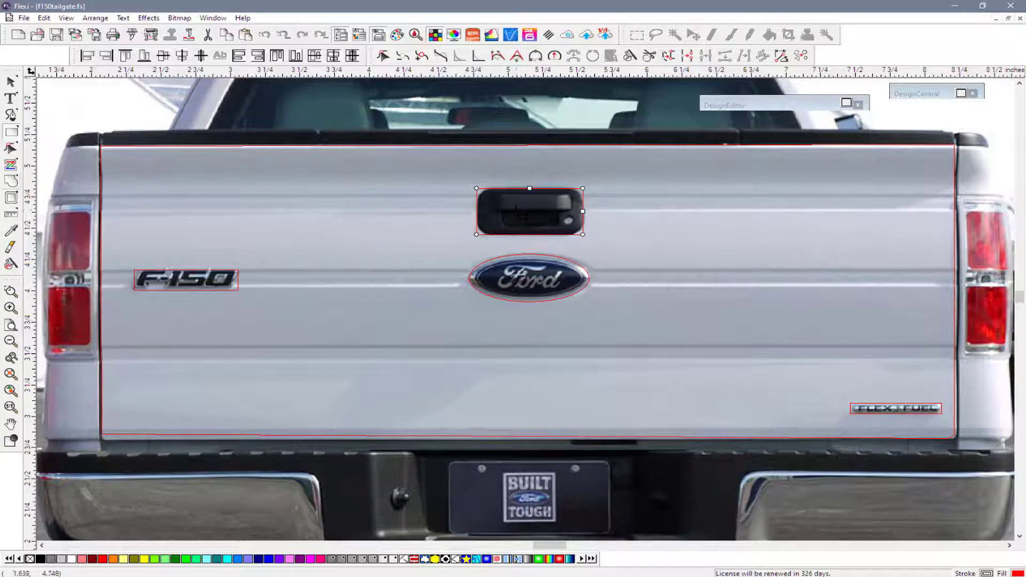
Step: Trace the body panel left of the tailgate, skirting the tail light, as a closed Bezier path and briefly preview its fill
left_click(10, 115)
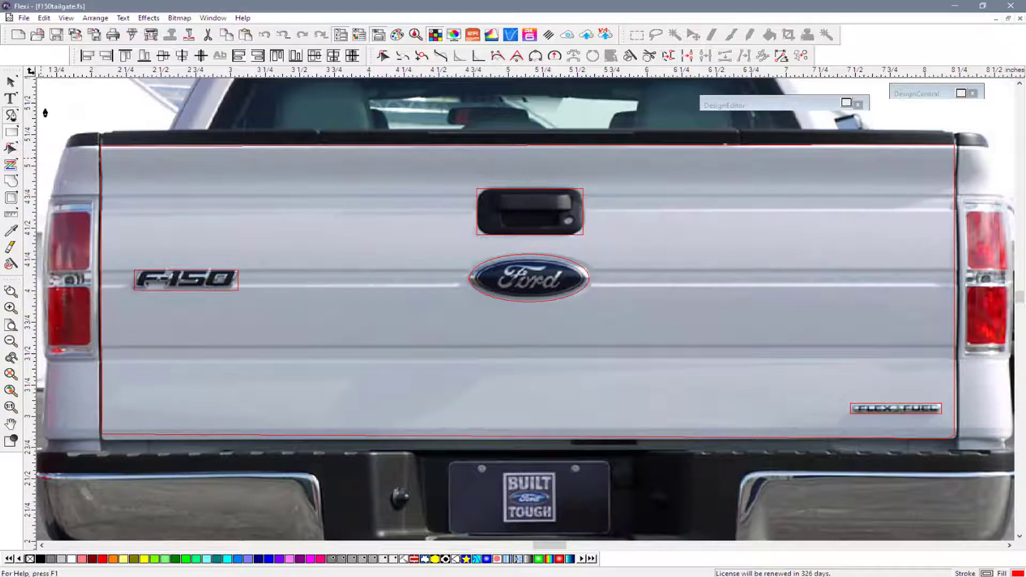
left_click(10, 292)
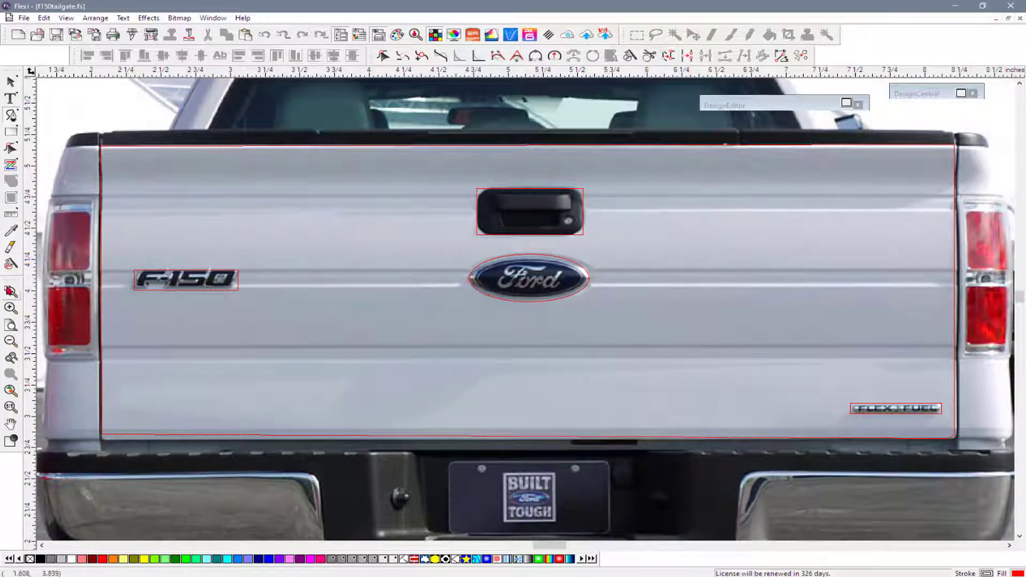
left_click_drag(149, 128, 18, 464)
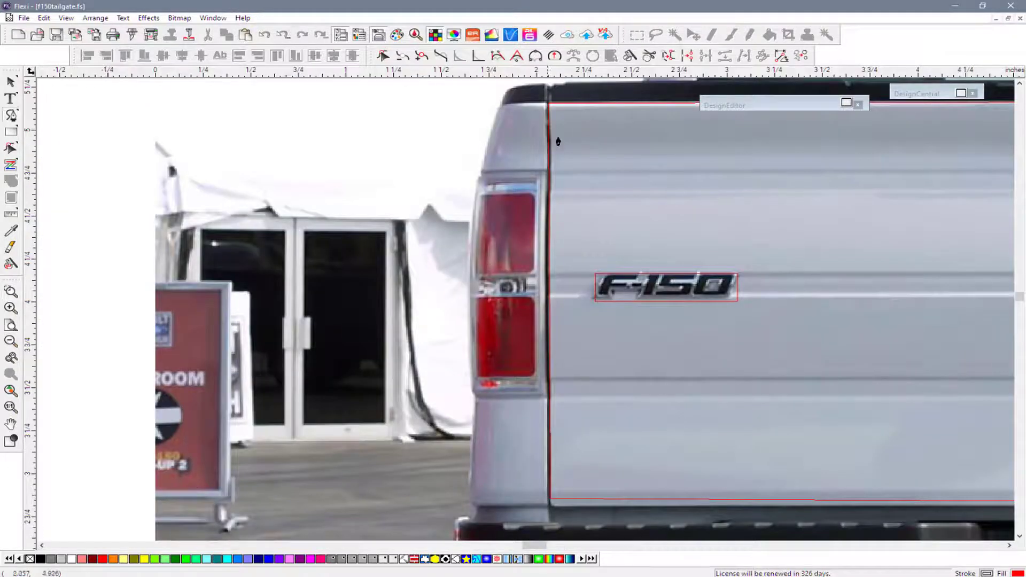
left_click(544, 106)
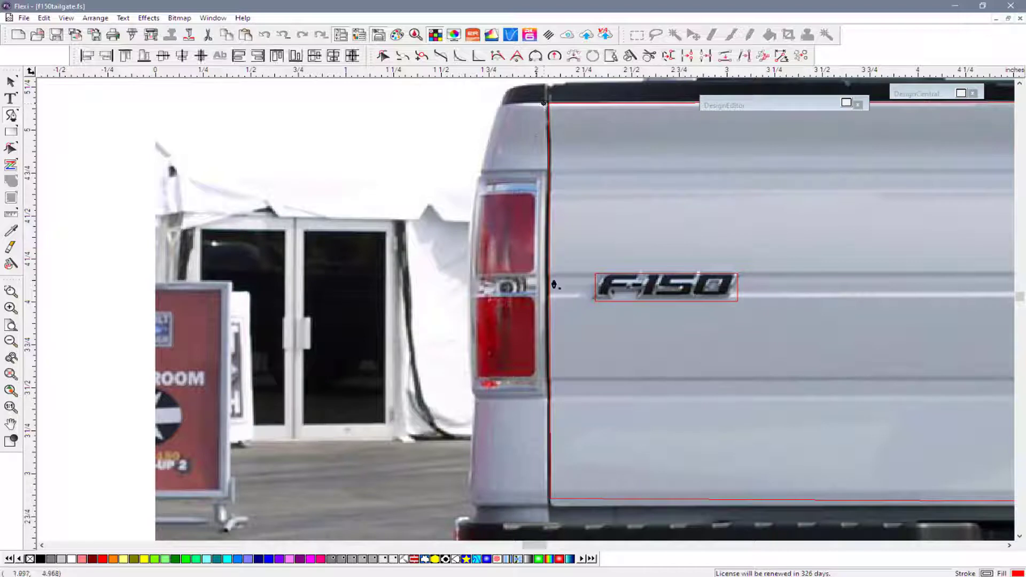
left_click(545, 501)
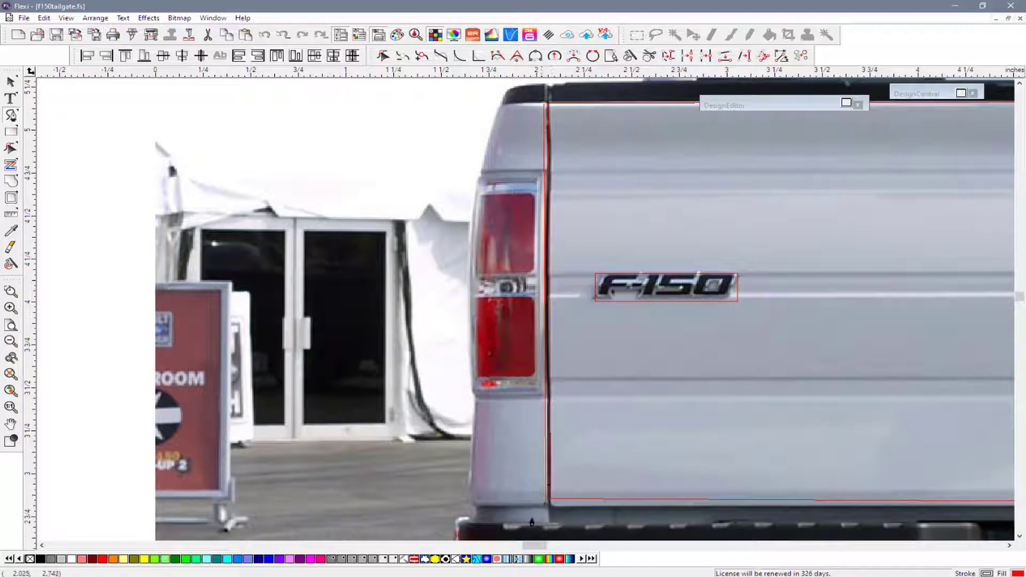
left_click(476, 396)
left_click(541, 396)
left_click(539, 170)
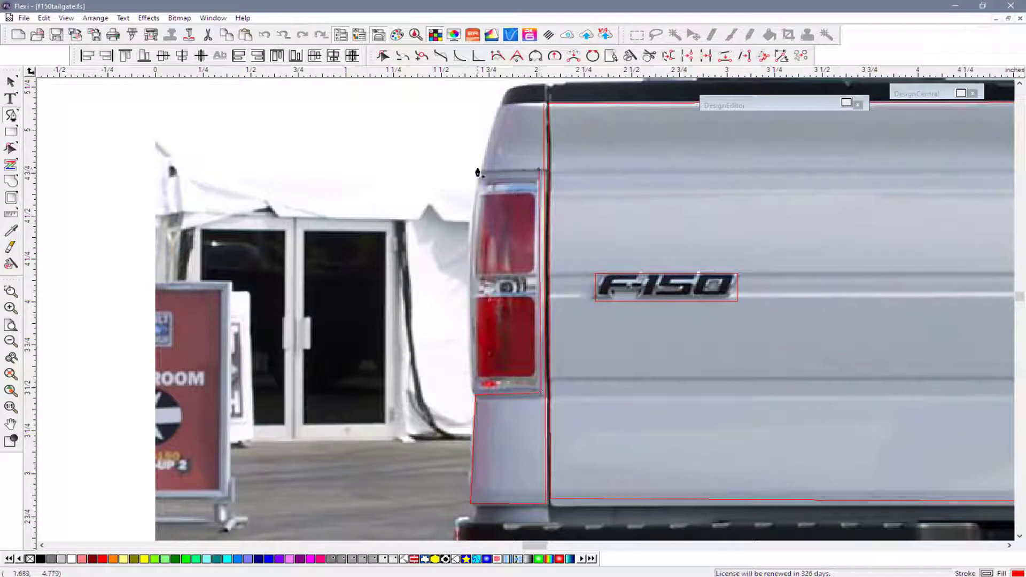
left_click(481, 171)
left_click(499, 107)
left_click(542, 108)
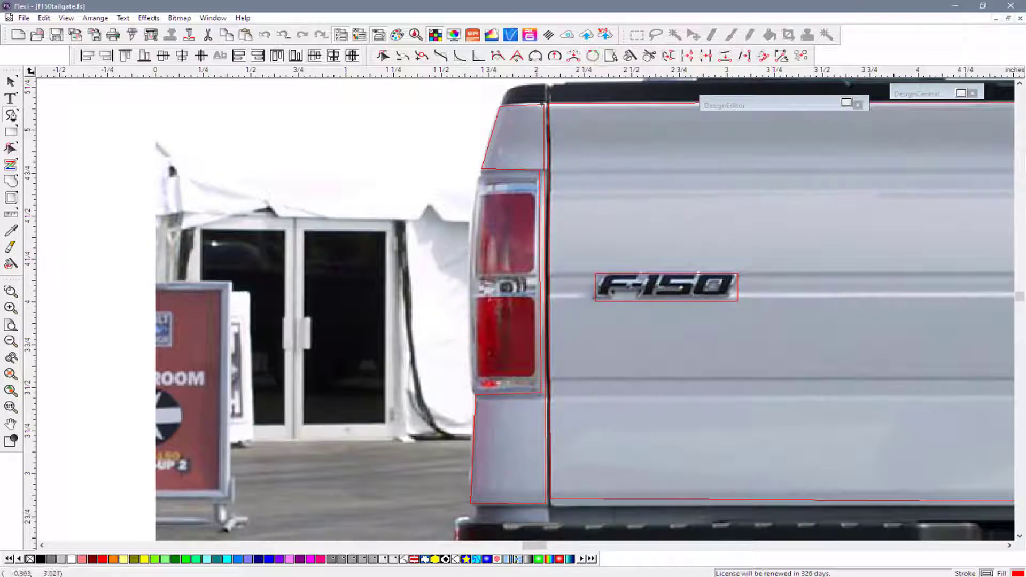
left_click(11, 442)
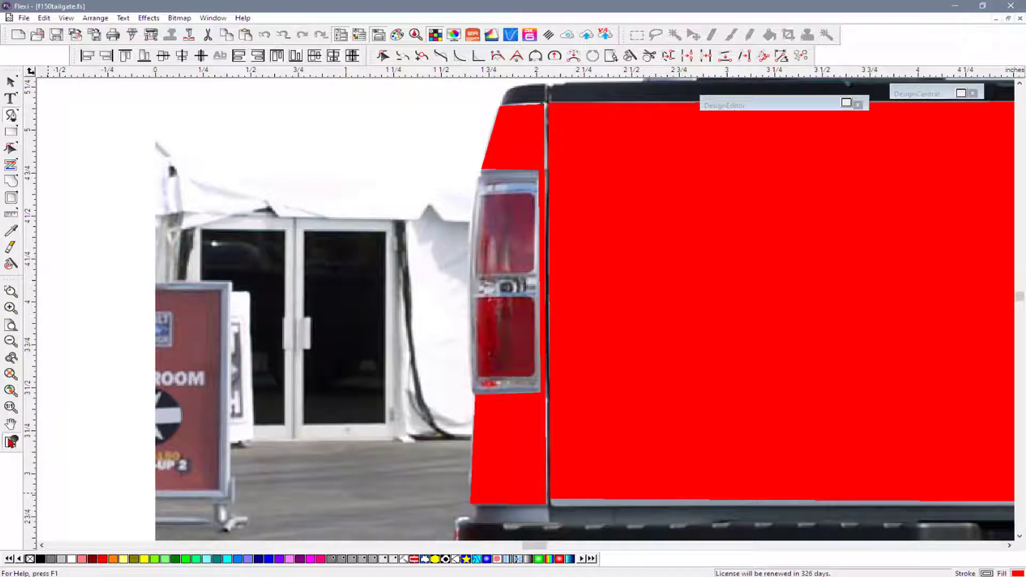
left_click(11, 441)
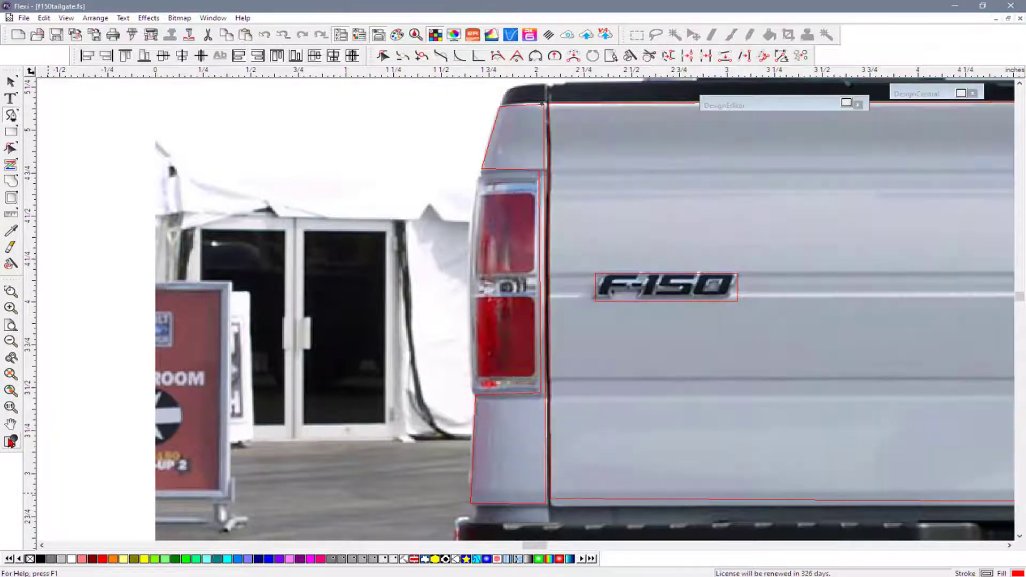
Step: Trace the body panel right of the tailgate, skirting its tail light and rounding the upper outer corner, as a closed Bezier path
left_click(1008, 546)
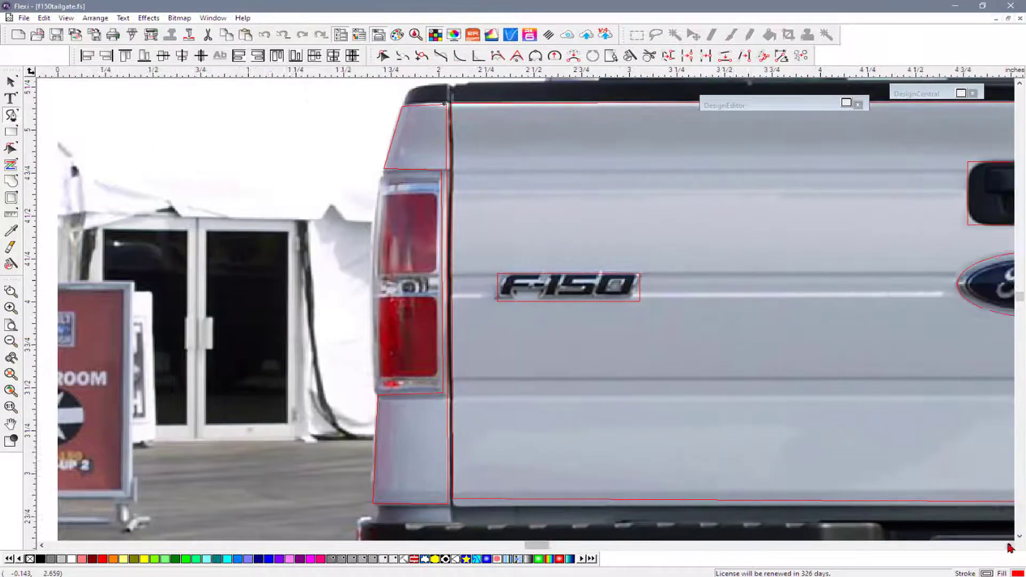
left_click(1008, 546)
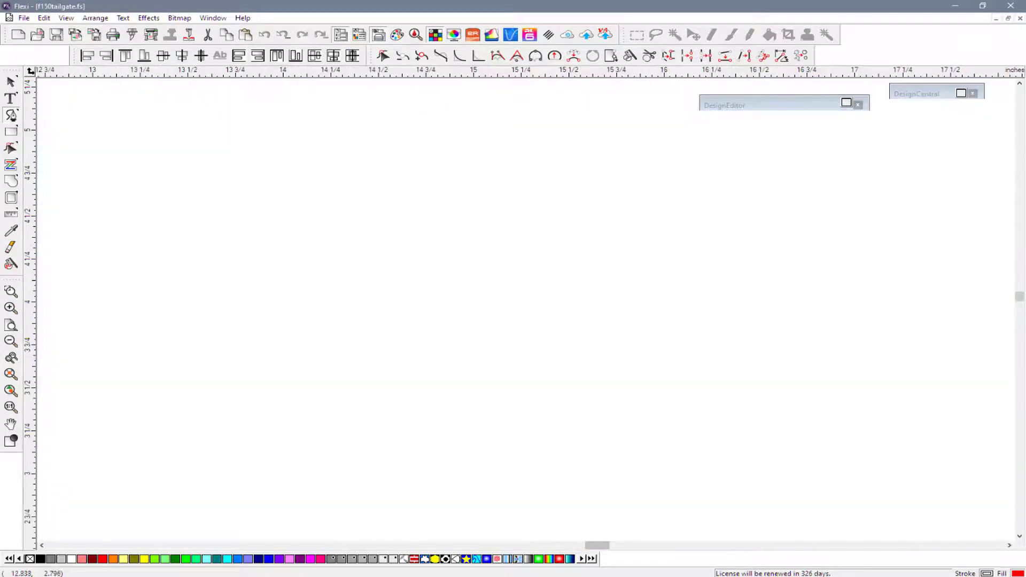
left_click(42, 546)
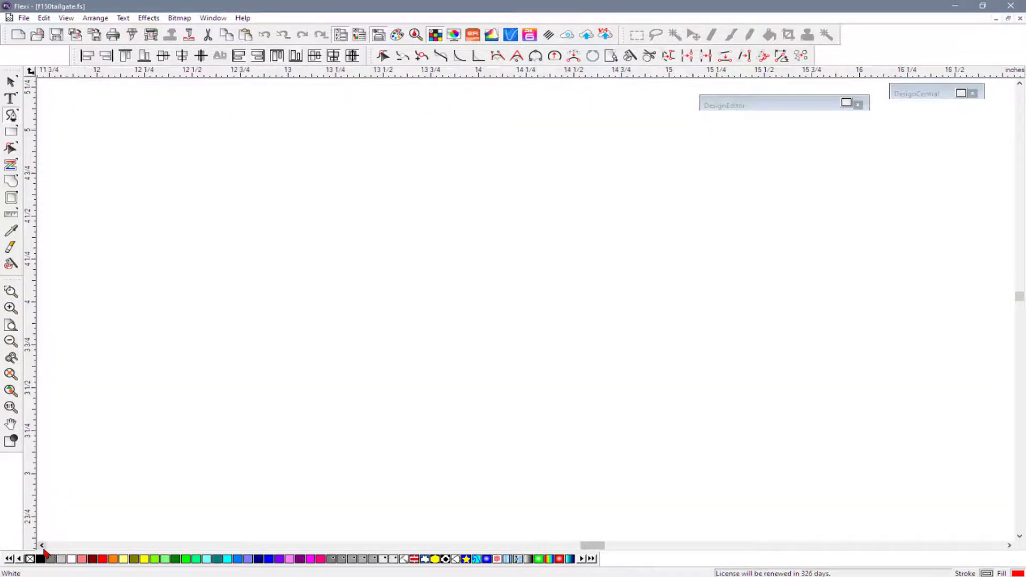
left_click(42, 546)
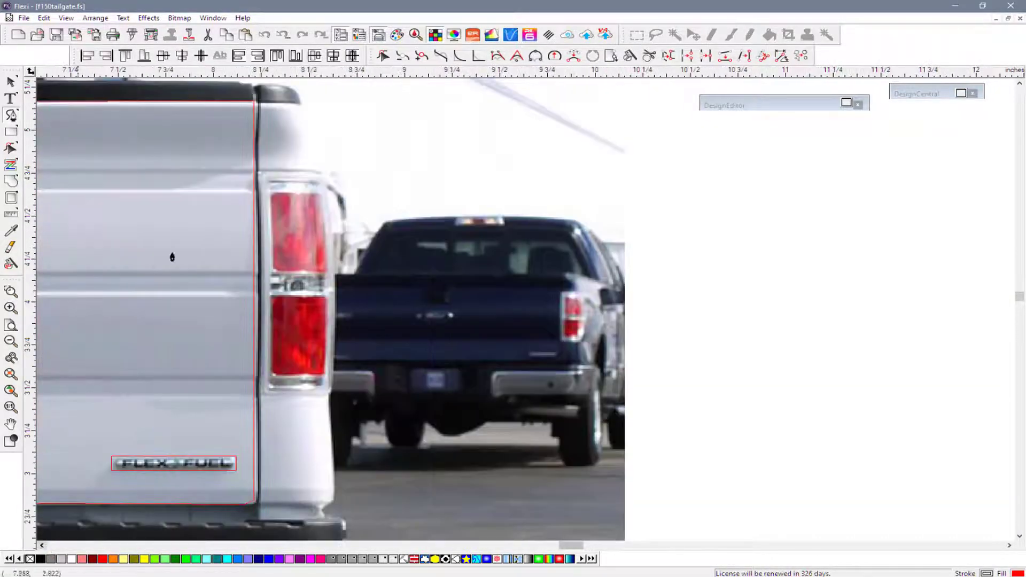
left_click(260, 104)
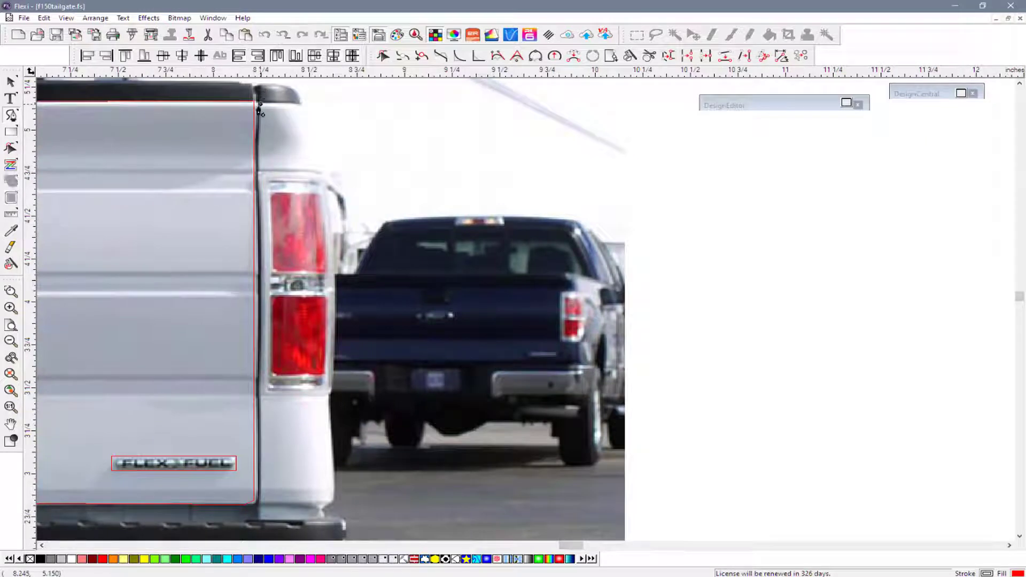
left_click(260, 500)
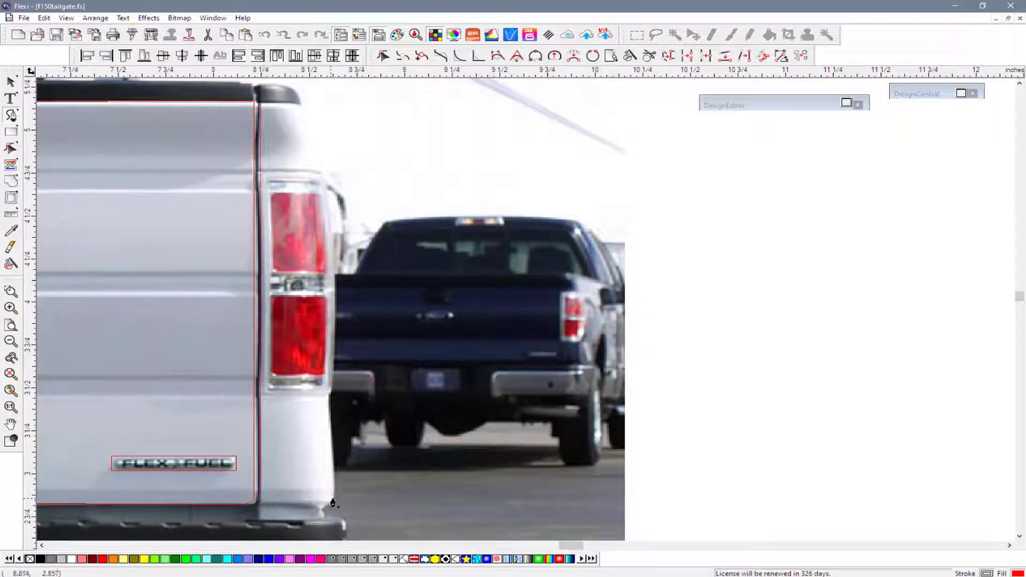
left_click(334, 499)
left_click(328, 394)
left_click(261, 398)
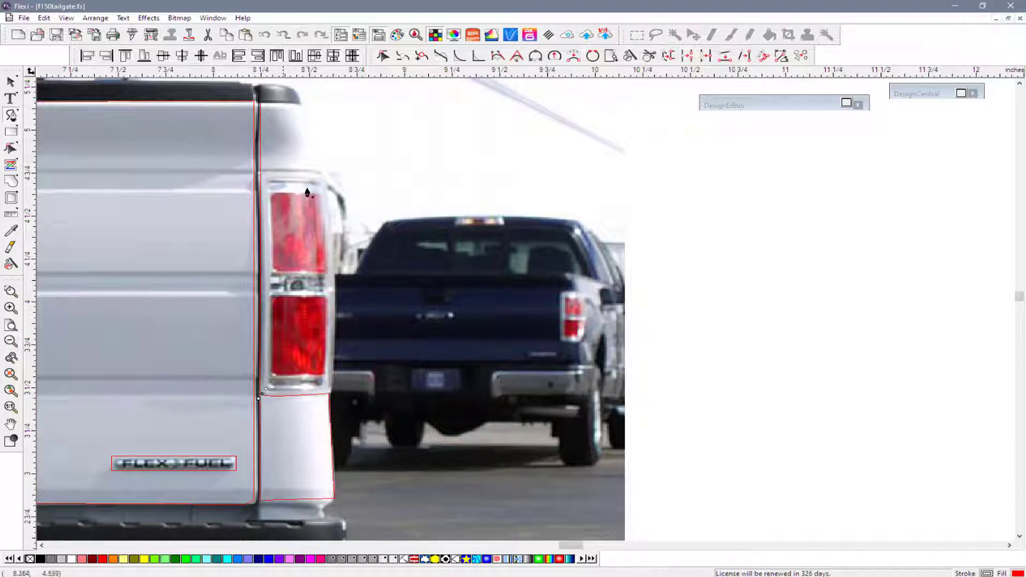
left_click(263, 178)
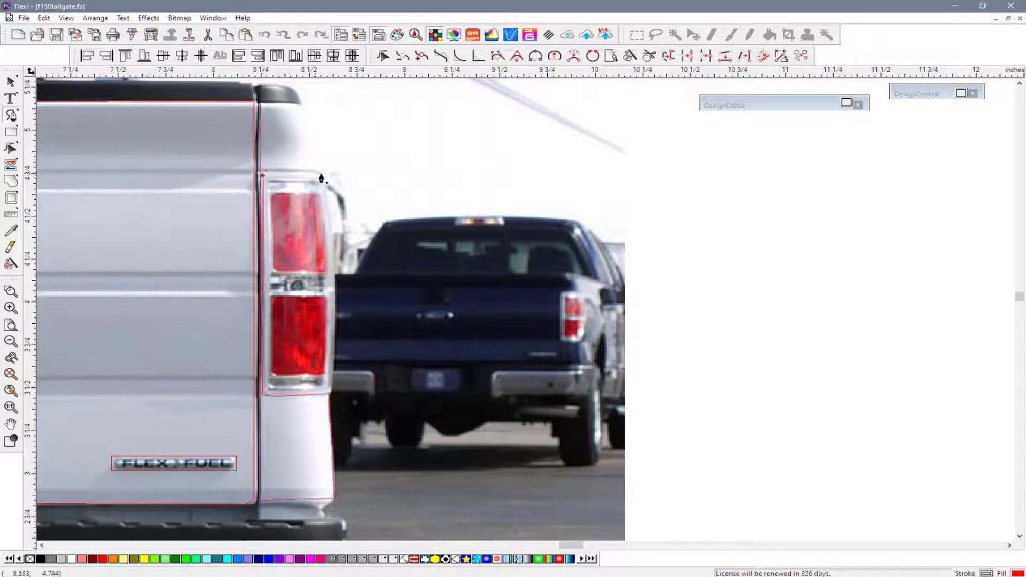
left_click(324, 172)
left_click(300, 109)
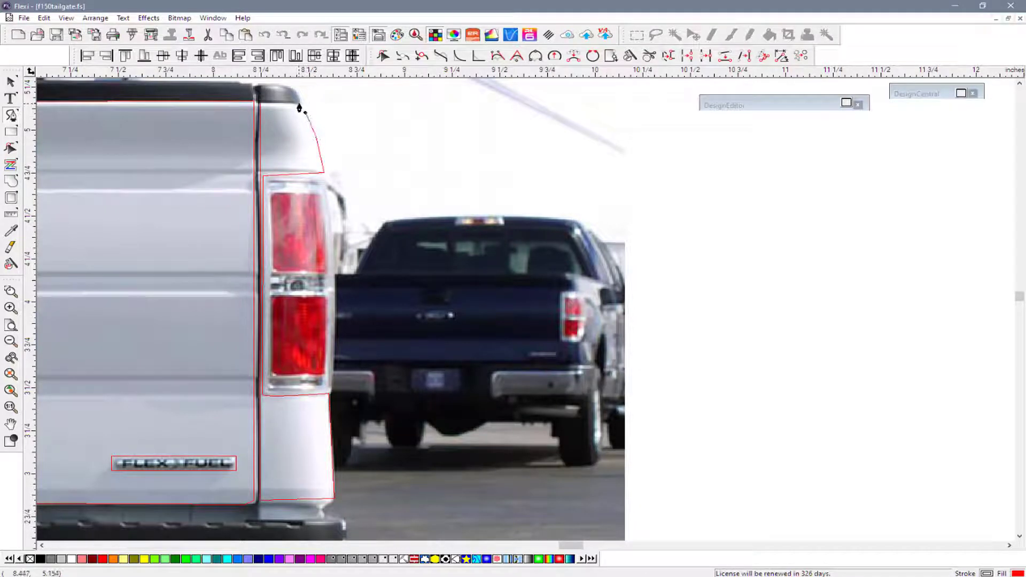
left_click(260, 104)
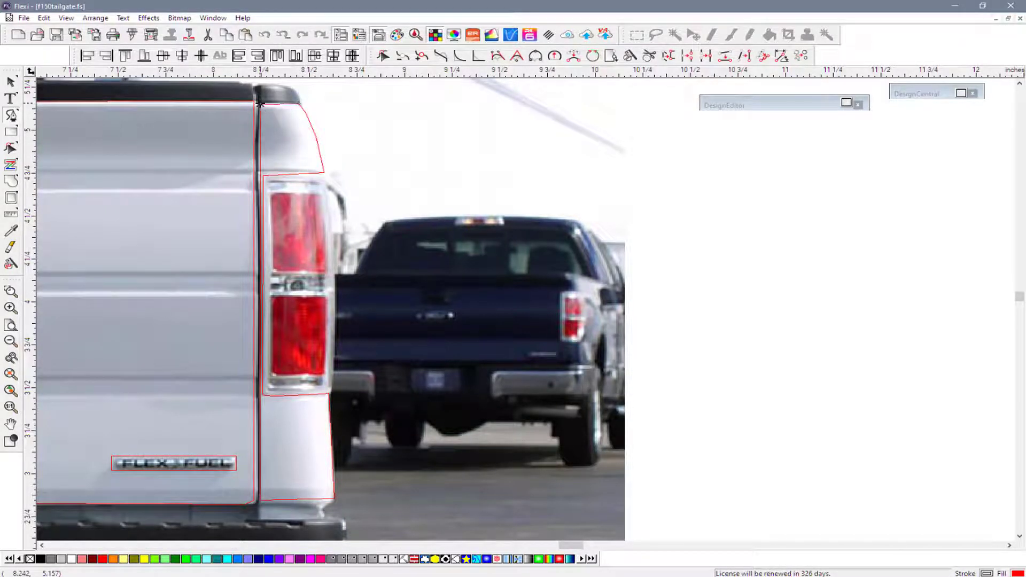
Step: Show the artwork filled with the whole truck photo in view, and expand the DesignEditor layer list clear of the tailgate
left_click(13, 442)
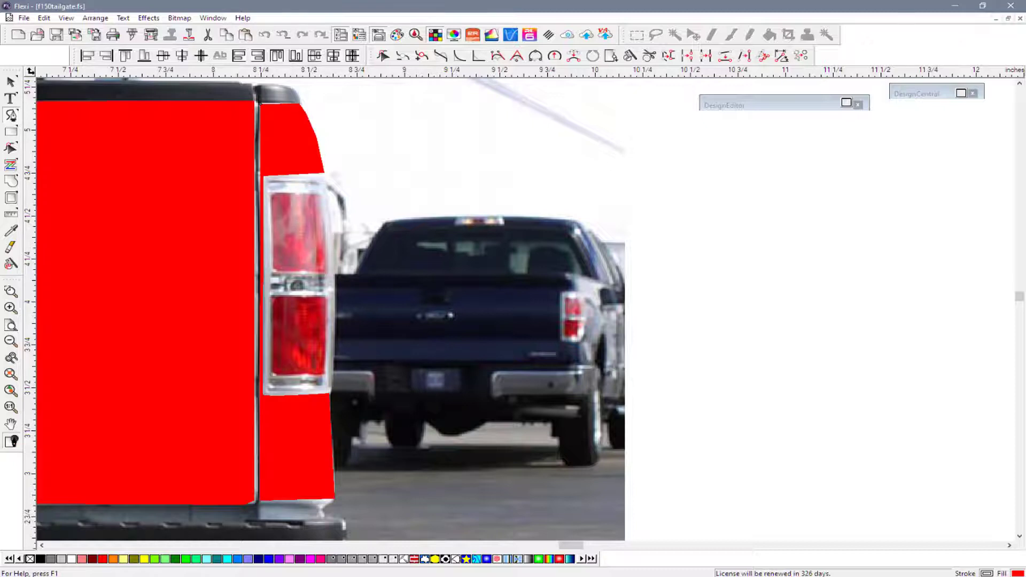
left_click(10, 391)
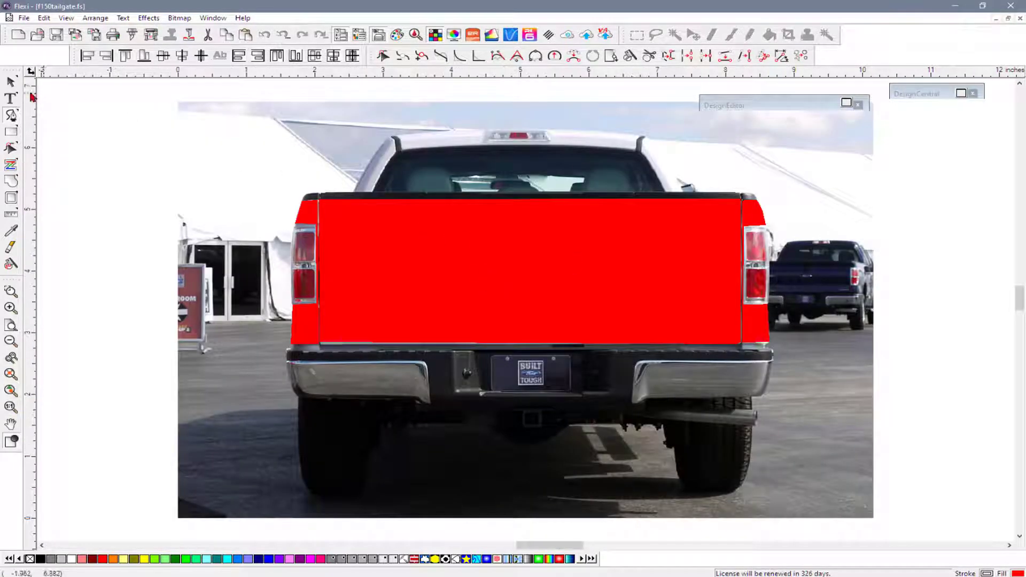
left_click(10, 81)
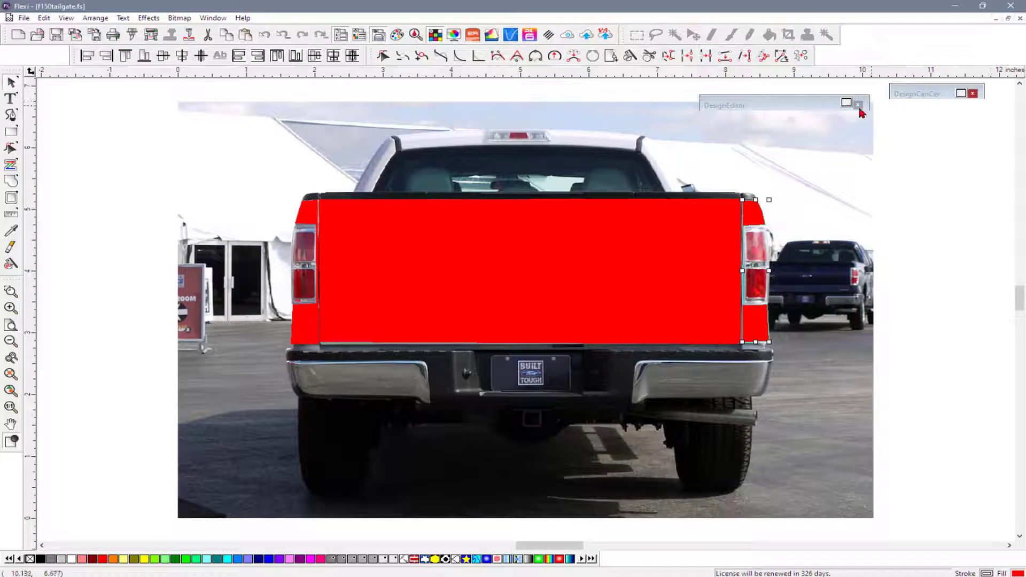
left_click(846, 103)
left_click_drag(815, 107, 919, 123)
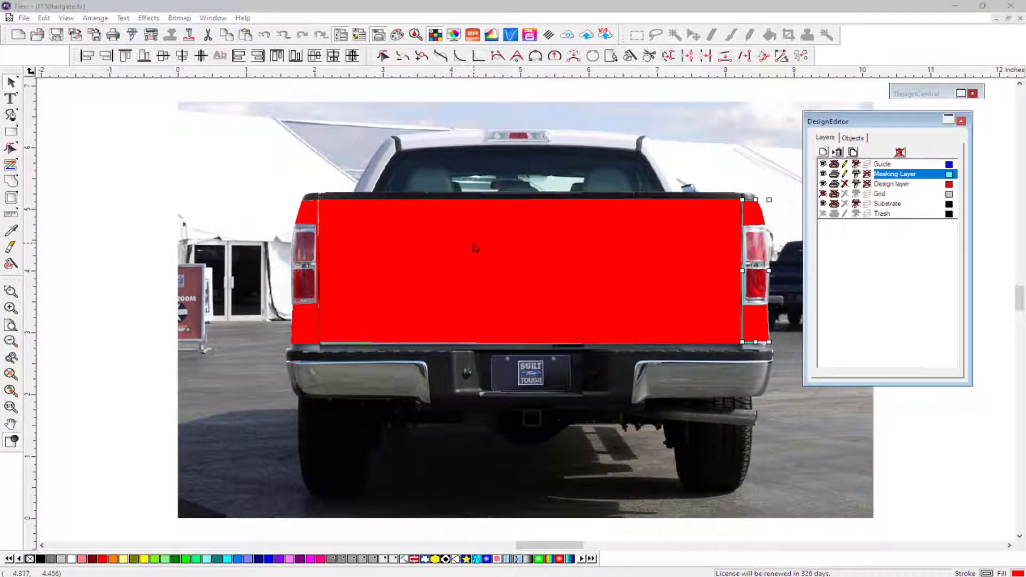
Step: Select every object with a colour similar to the red tailgate panel
right_click(355, 219)
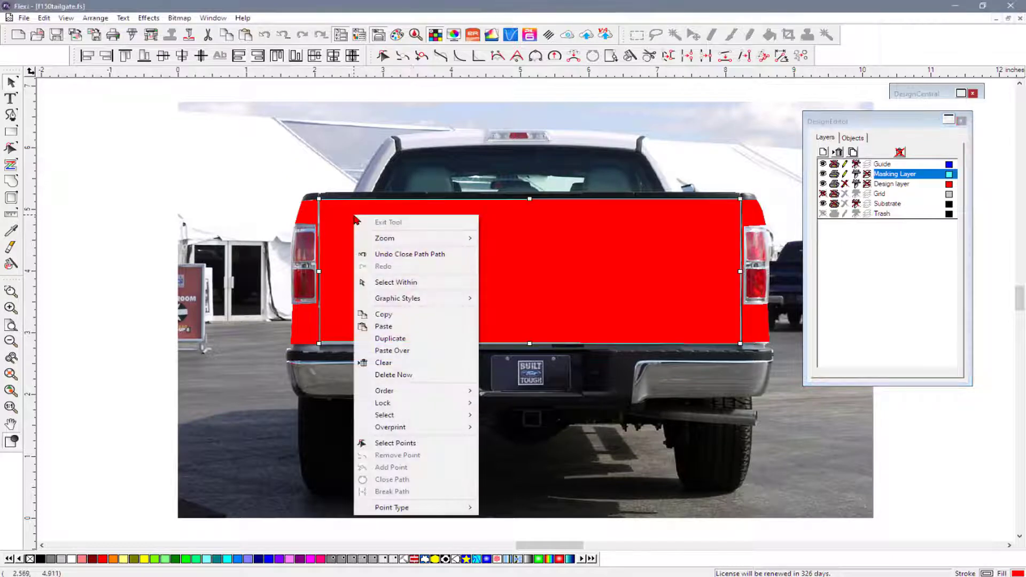
left_click(309, 217)
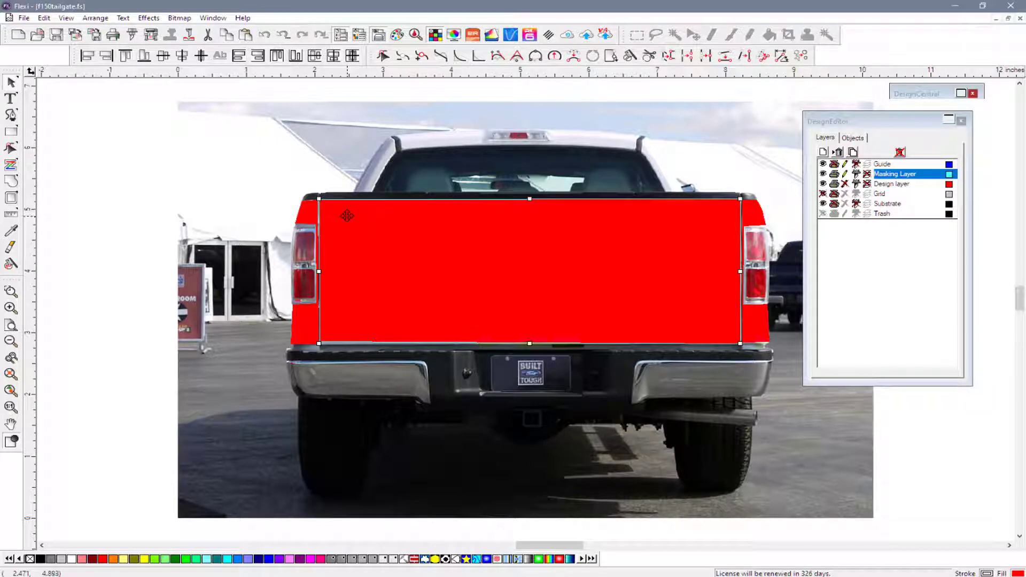
right_click(347, 216)
mouse_move(423, 416)
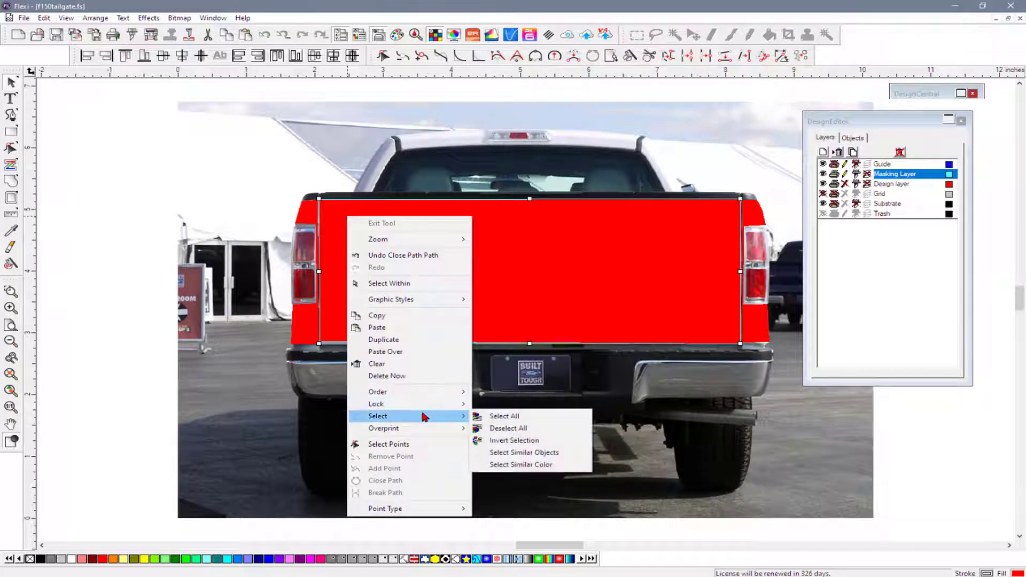
left_click(514, 465)
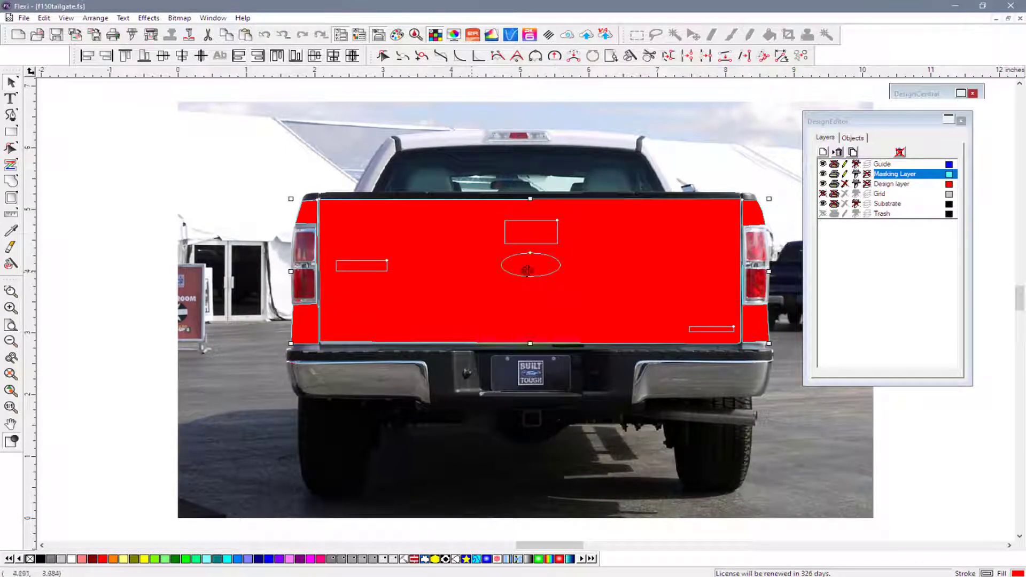
Step: Combine the selected panel, badge and handle shapes into a compound so the badges and handle are cut out
right_click(440, 231)
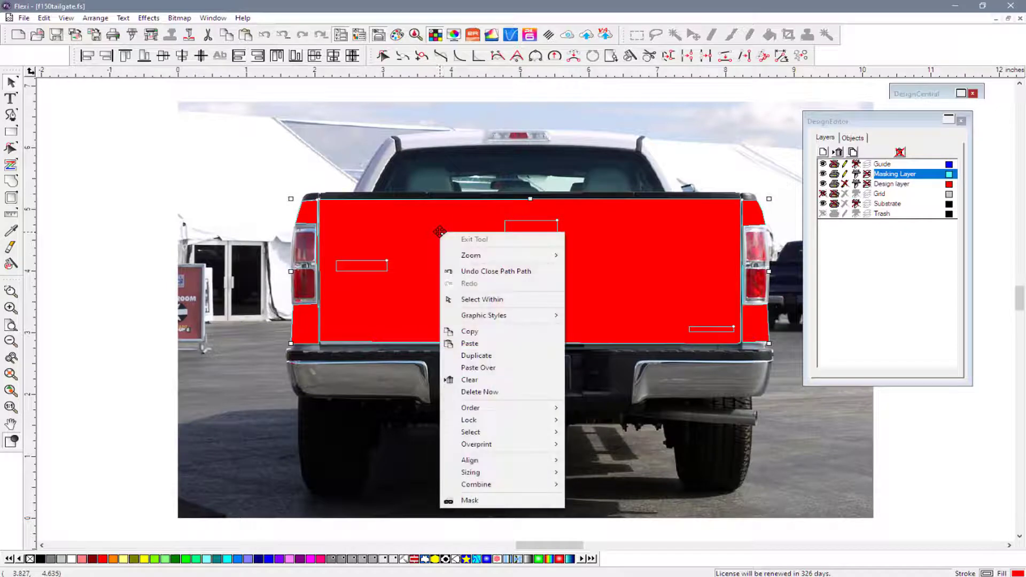
mouse_move(554, 486)
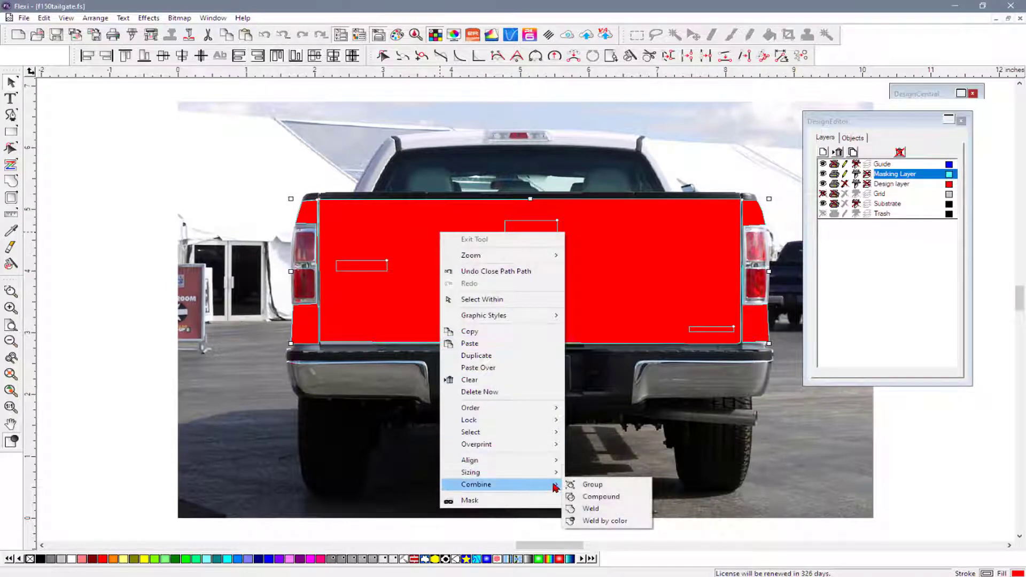
left_click(593, 496)
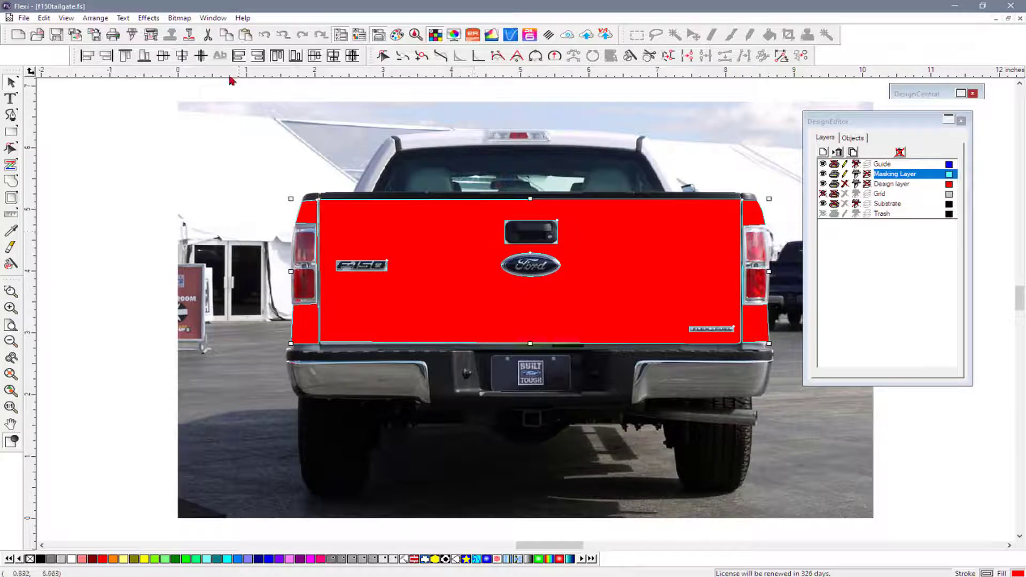
Step: Convert the compound mask shape into a bitmap marquee on the truck photo and invert the selection
left_click(179, 18)
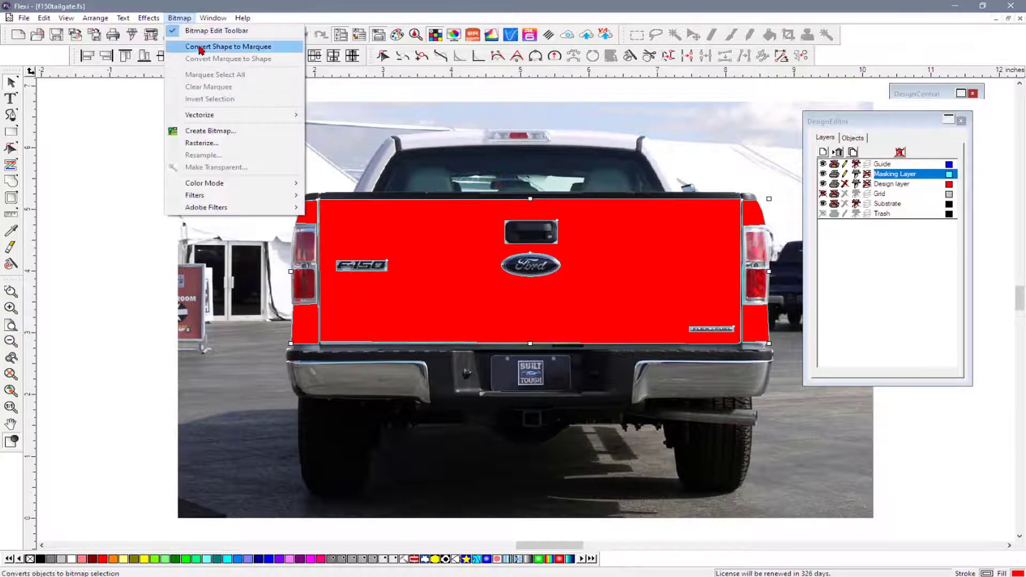
left_click(225, 47)
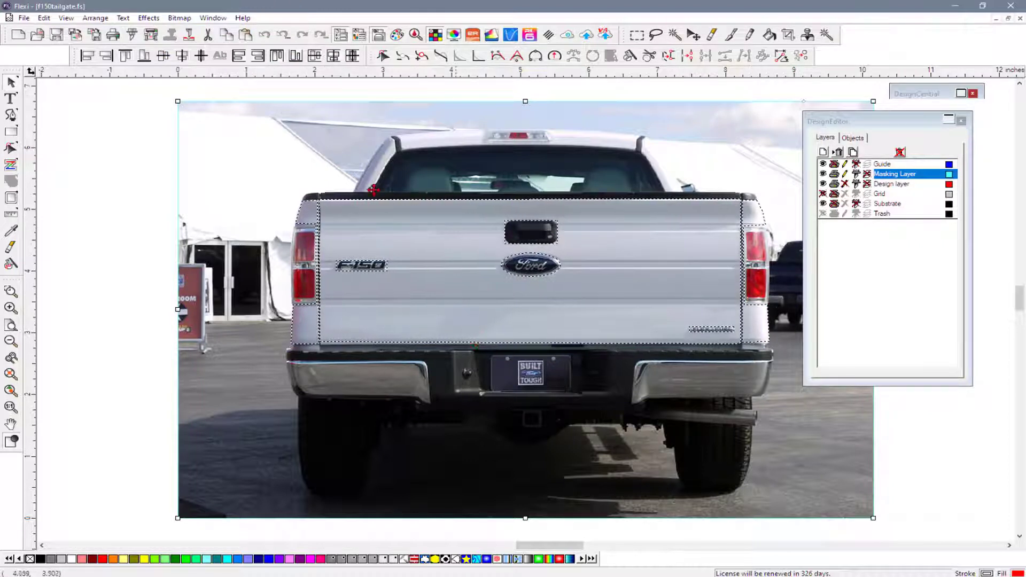
right_click(385, 221)
mouse_move(506, 421)
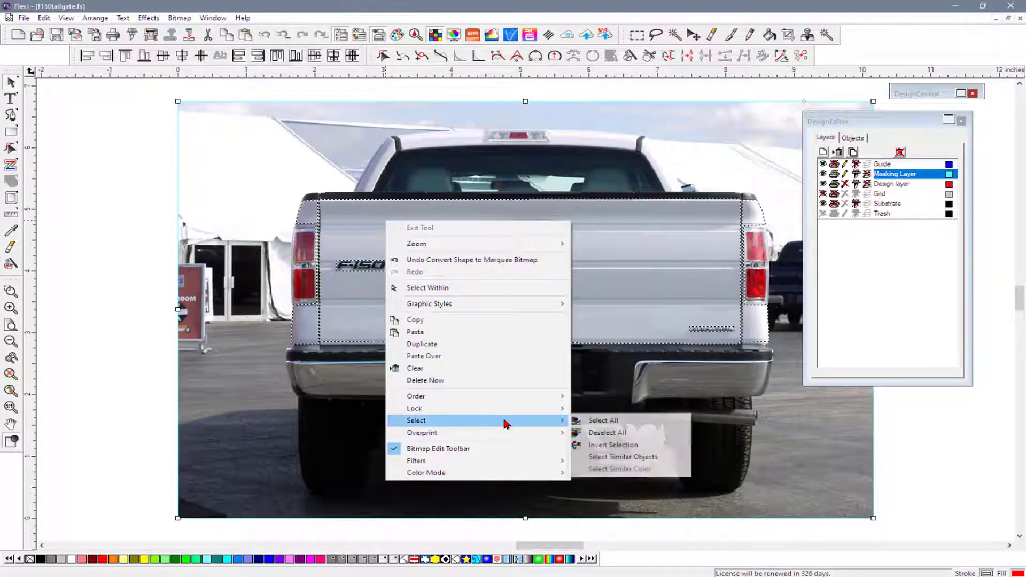
left_click(624, 445)
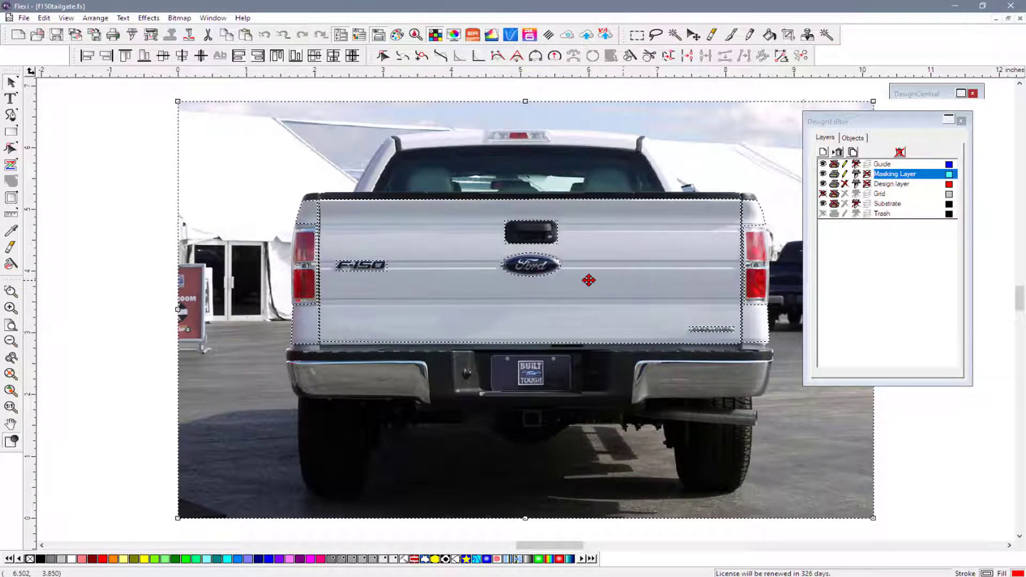
Step: Convert the inverted marquee on the truck photo into a vector shape and move DesignEditor clear of the tailgate
left_click(179, 19)
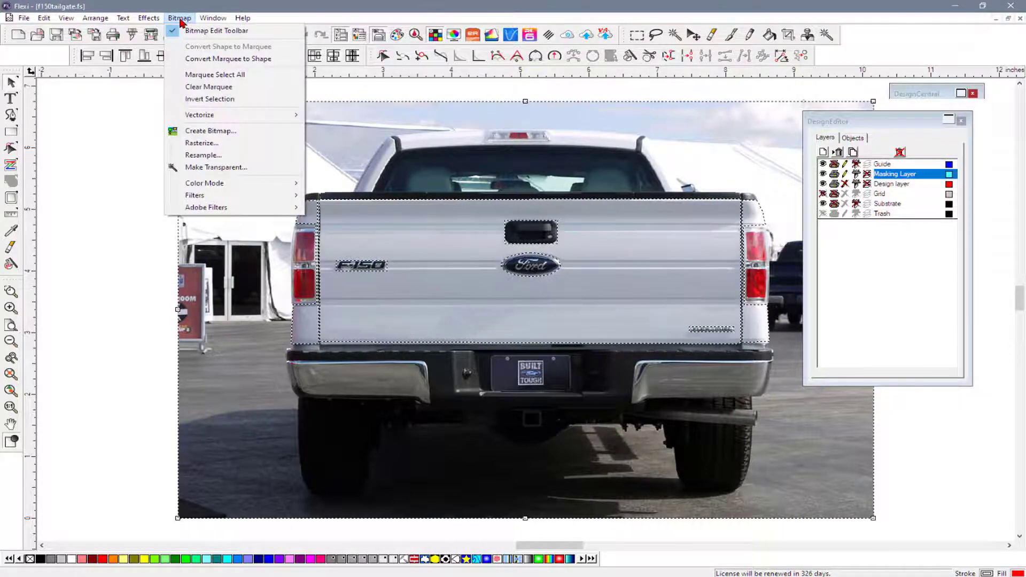
left_click(220, 60)
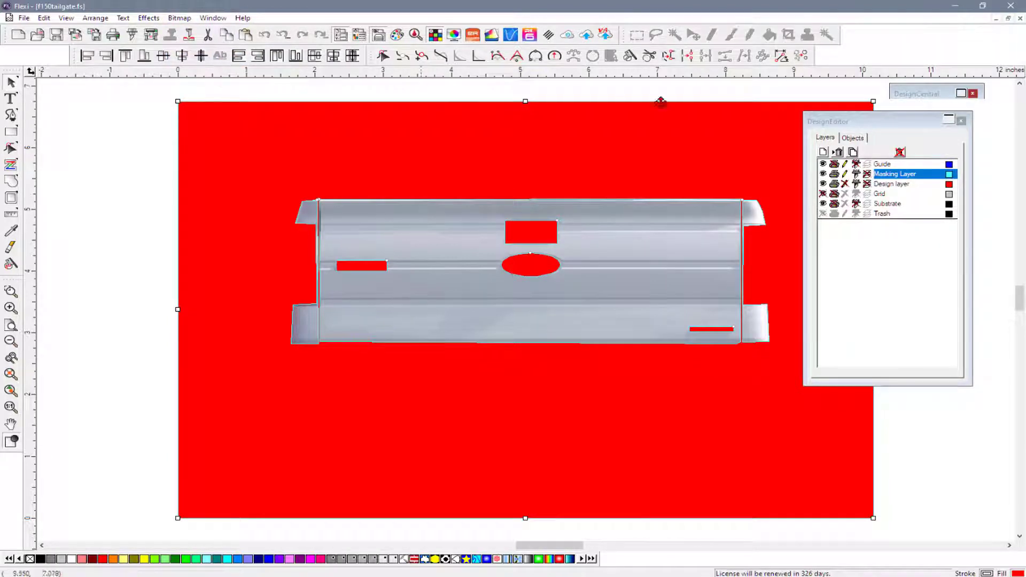
left_click_drag(867, 124, 891, 118)
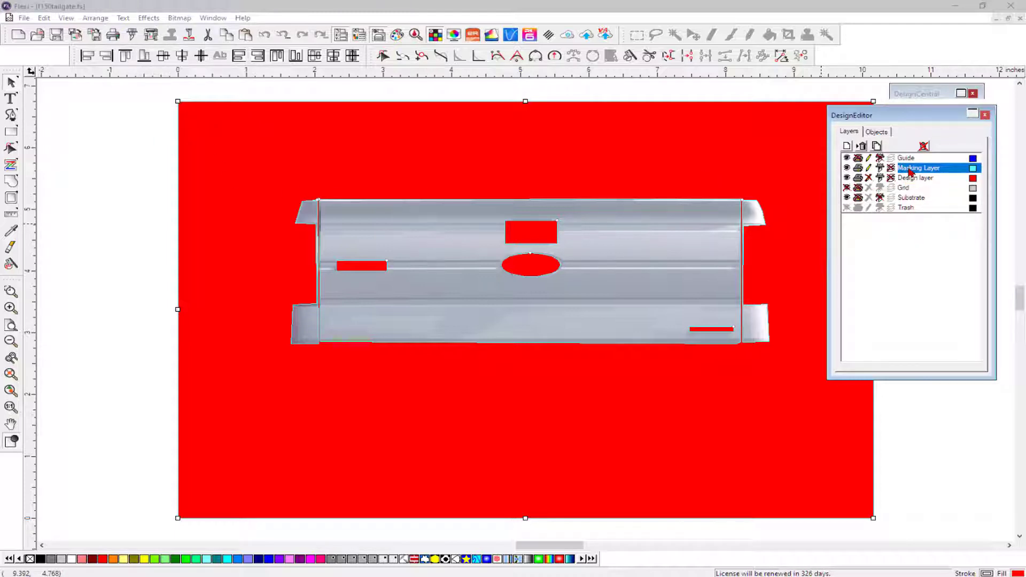
left_click(137, 130)
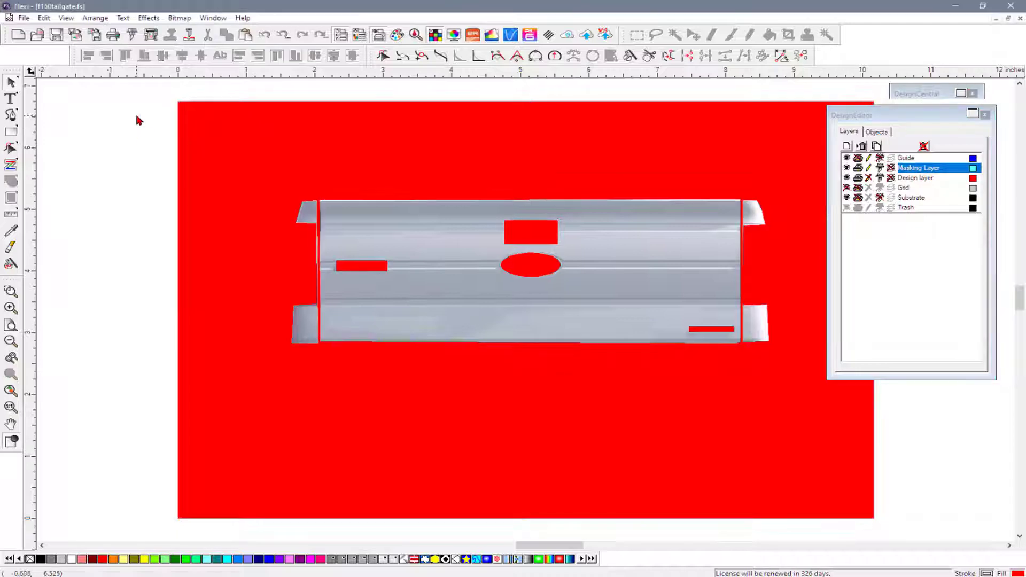
Step: Select the compound shape together with the truck photo on the Masking Layer and mask the photo with it
left_click_drag(136, 117, 796, 416)
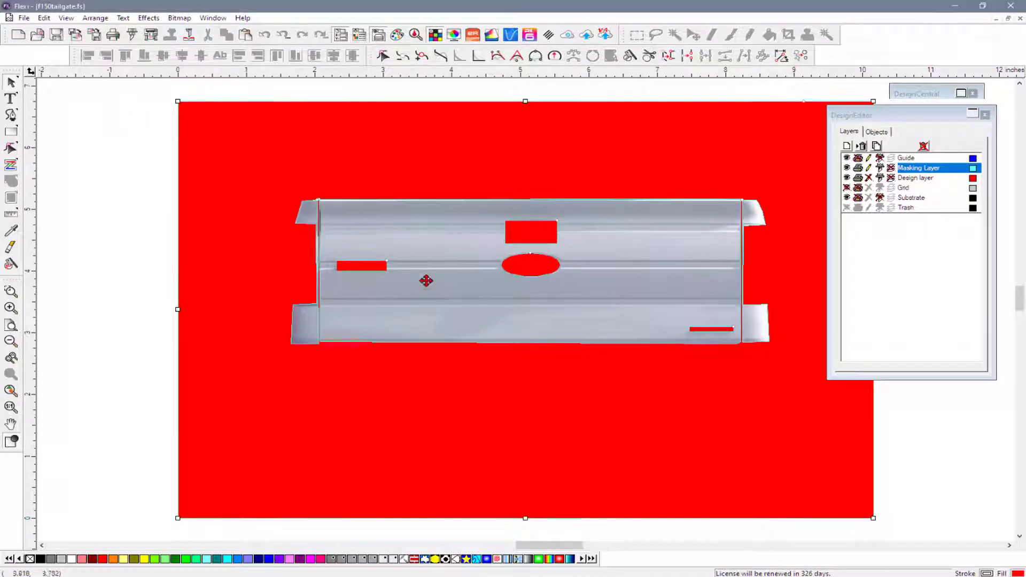
right_click(375, 217)
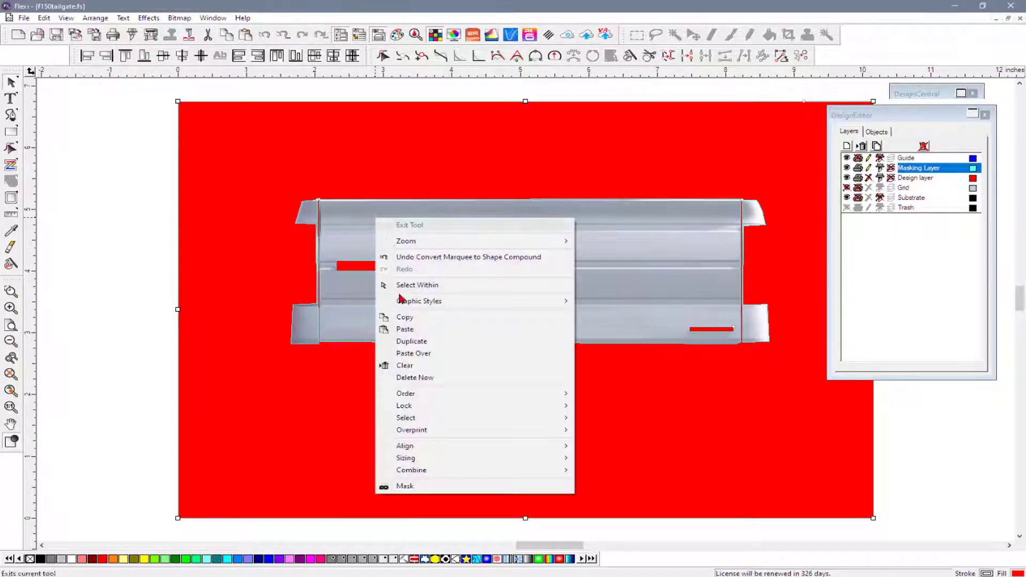
left_click(614, 470)
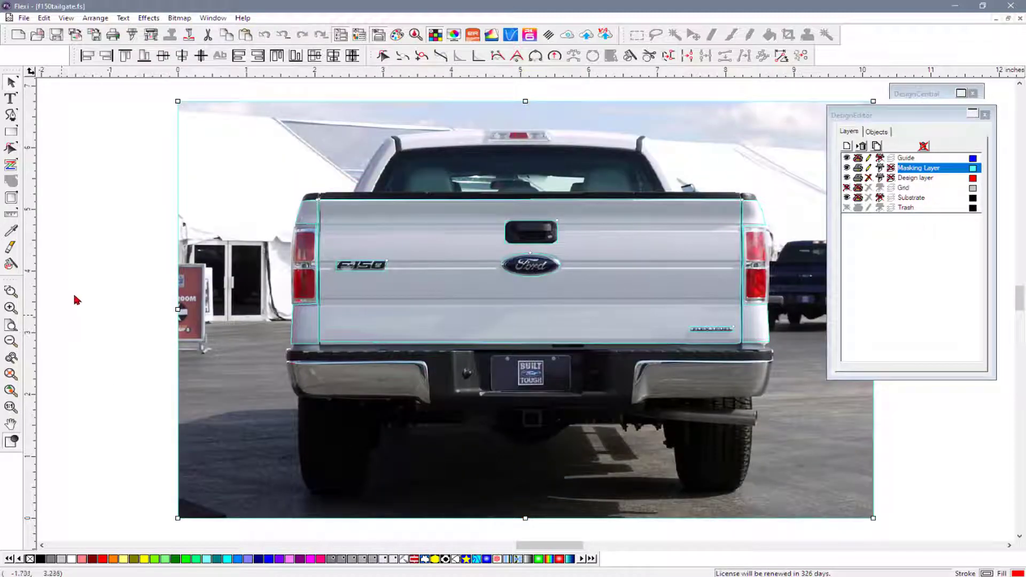
left_click(128, 278)
Step: Unlock the Design layer, make it the active layer, and import Alabama Football.jpg onto it, placed below the tailgate
left_click(869, 178)
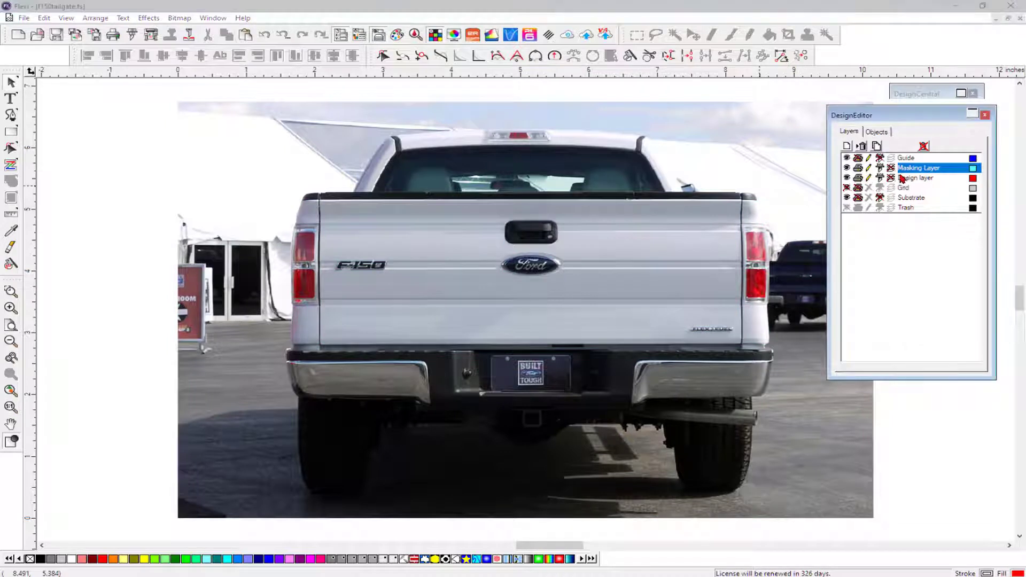
left_click(911, 180)
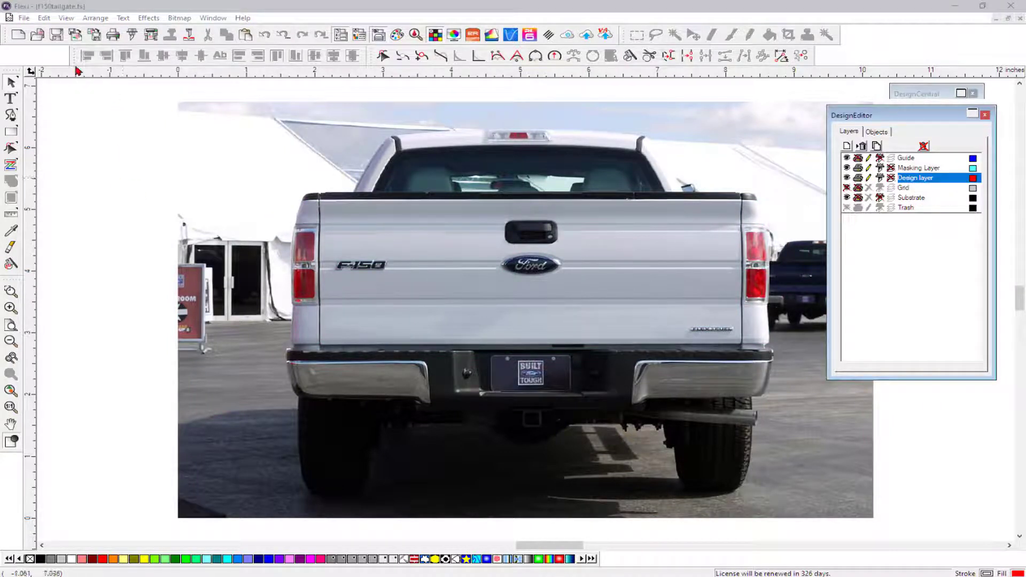
left_click(24, 21)
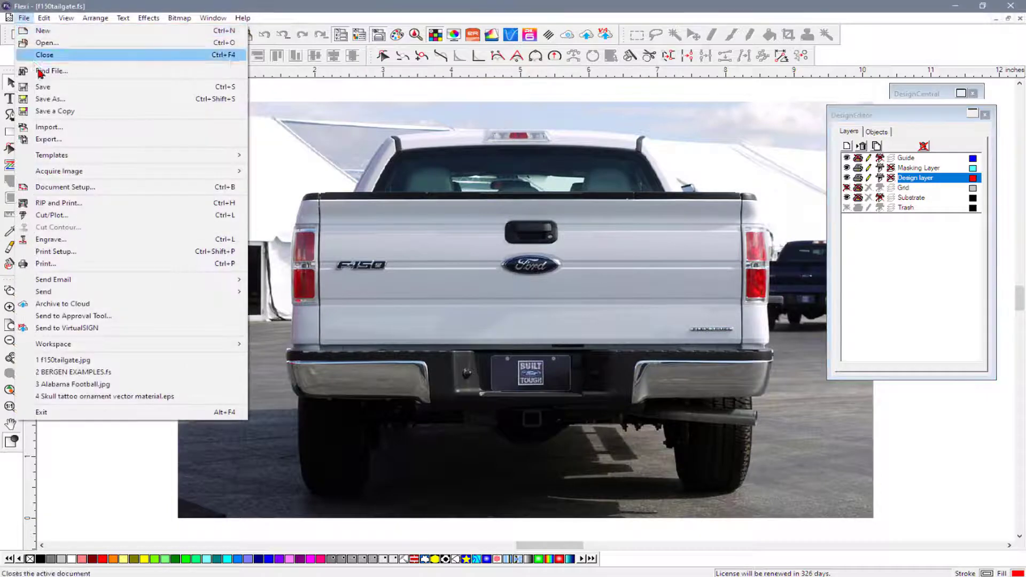
left_click(55, 129)
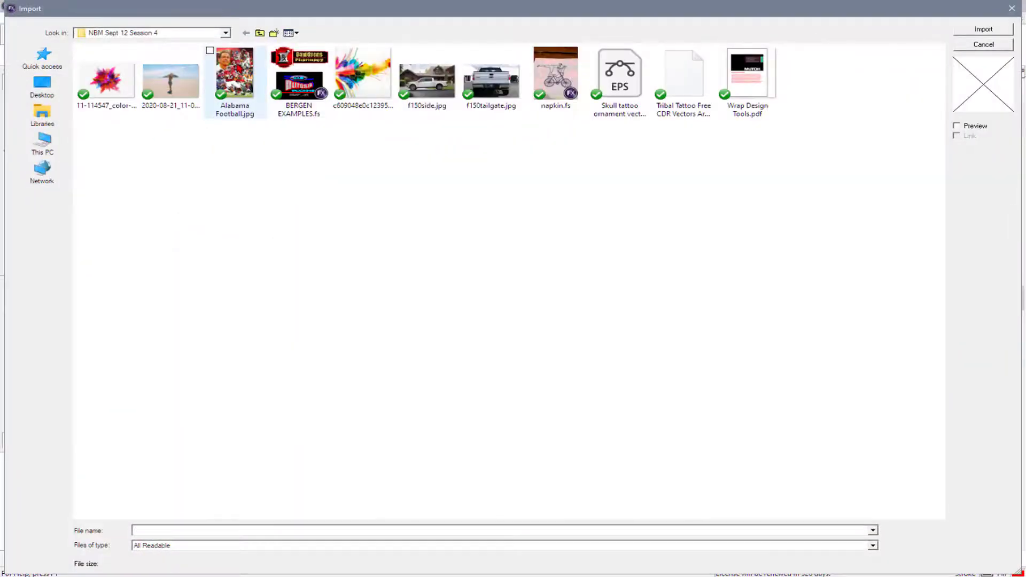
double_click(238, 67)
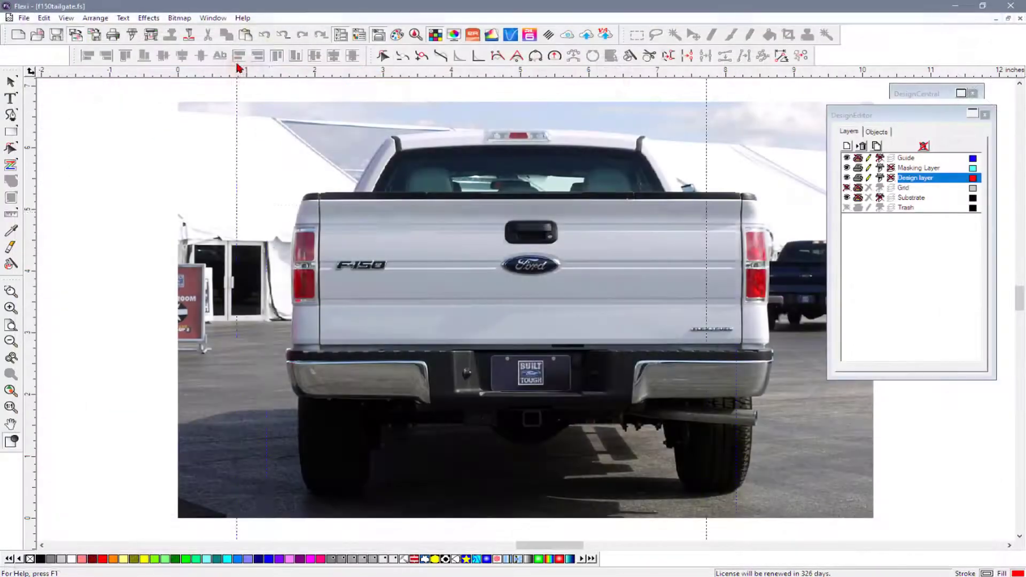
left_click(291, 367)
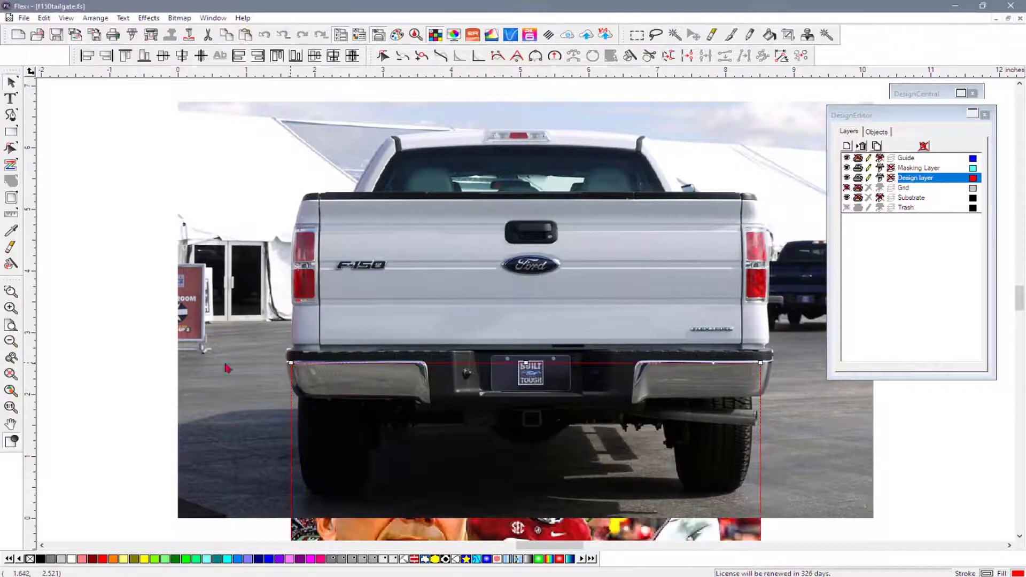
Step: Show the document's object list and move the football image up behind the tailgate opening of the mask
left_click(877, 131)
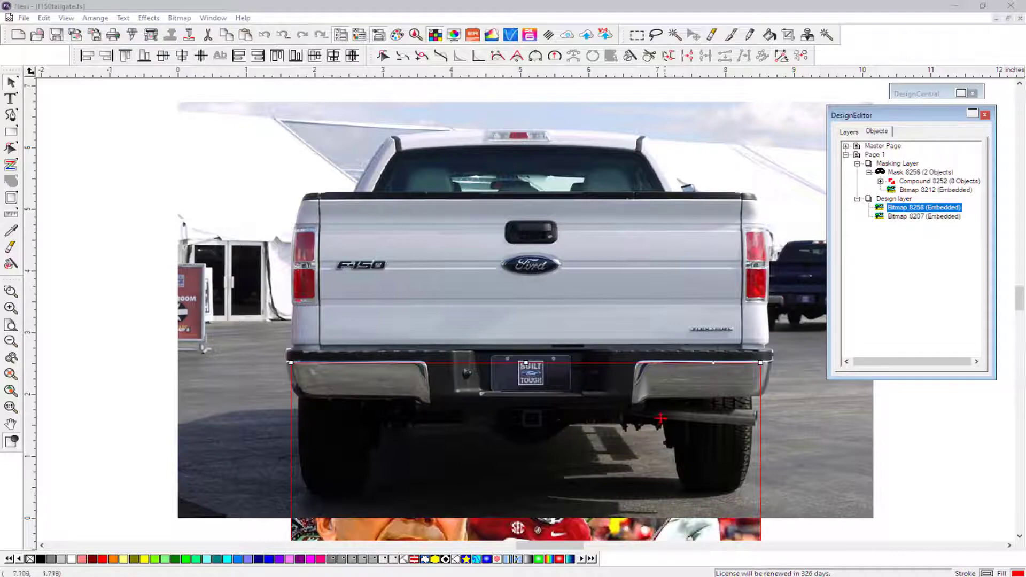
left_click_drag(532, 530, 246, 444)
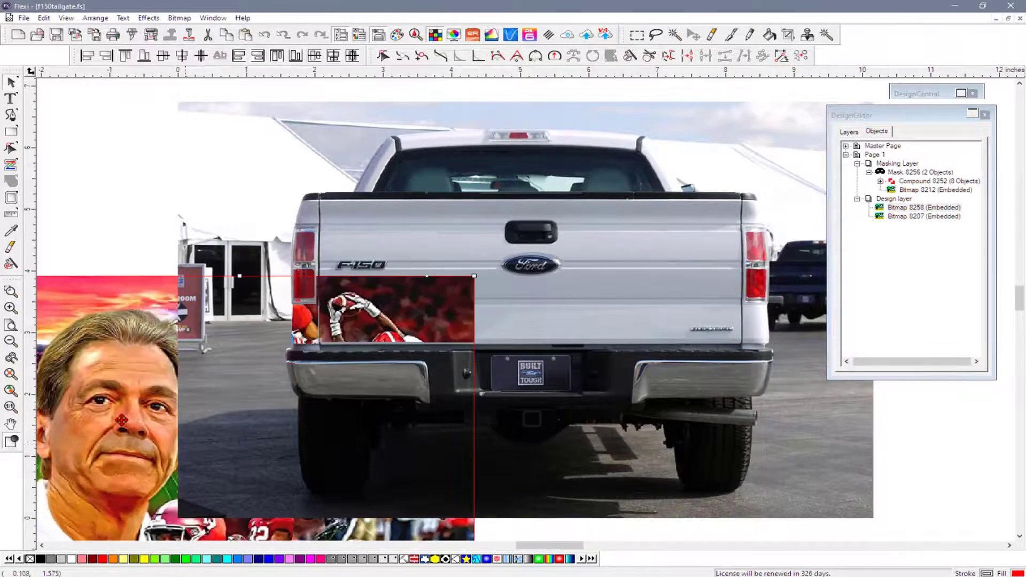
left_click_drag(122, 421, 329, 352)
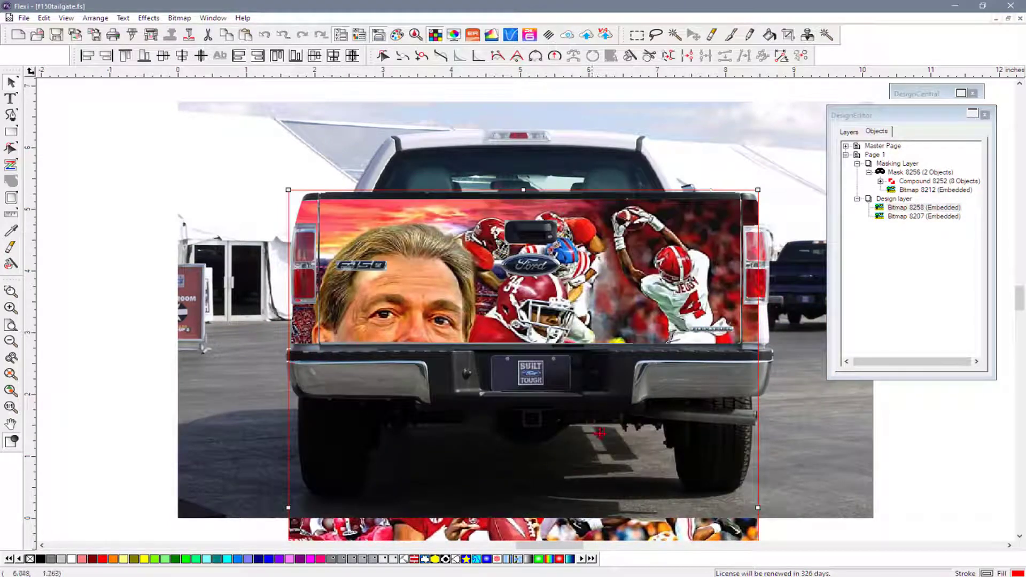
left_click_drag(491, 527, 477, 500)
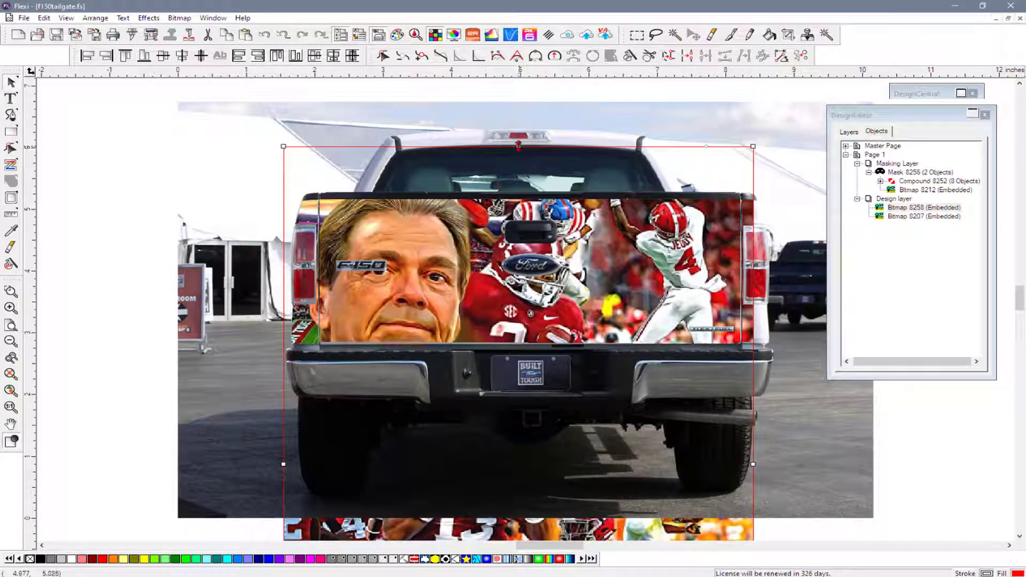
Step: Reduce the football image's height, reposition it behind the tailgate, and widen it to cover the panels on both sides
left_click_drag(518, 145, 518, 231)
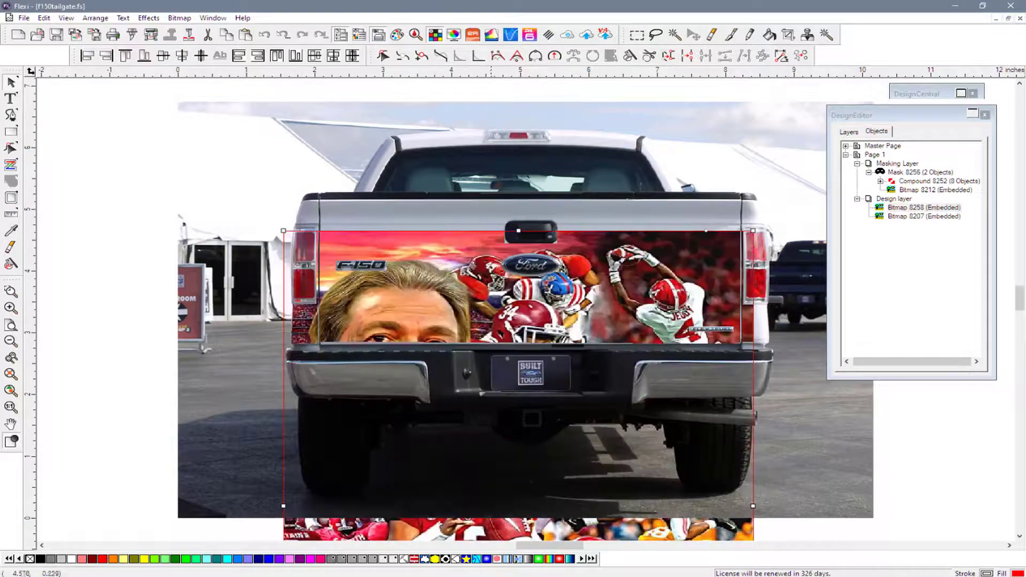
left_click_drag(489, 531, 485, 471)
left_click_drag(514, 172, 513, 197)
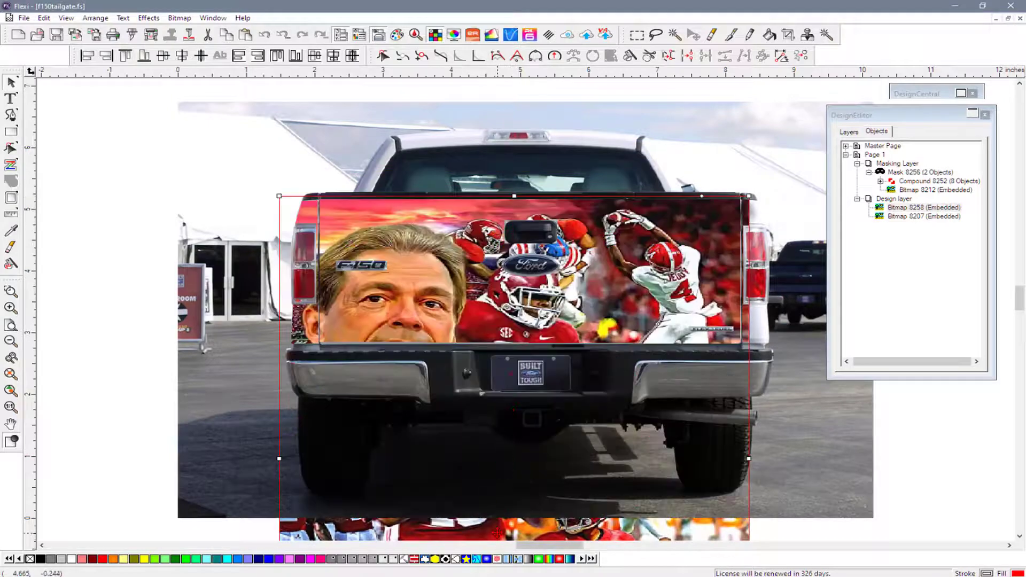
left_click_drag(497, 533, 497, 523)
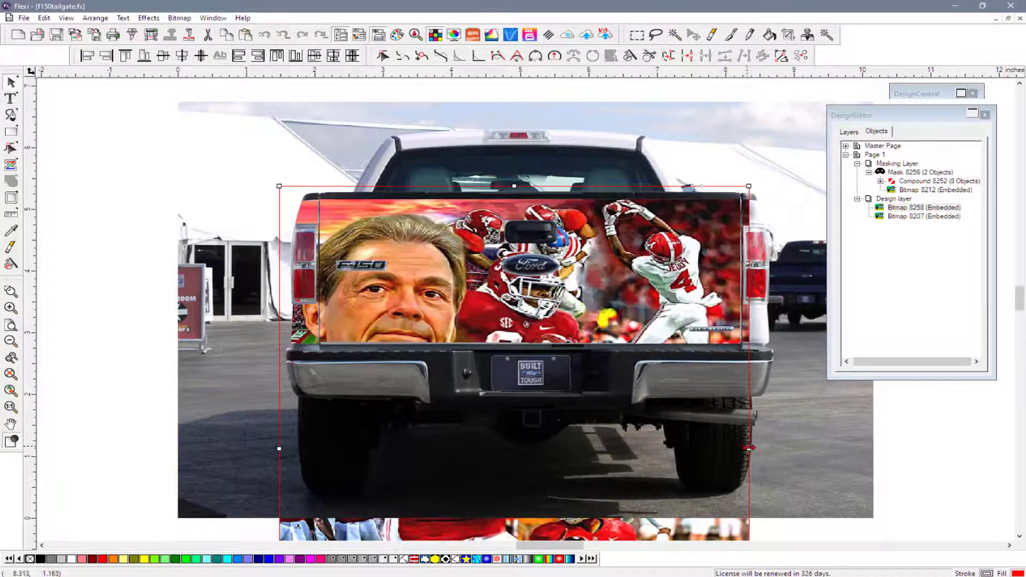
left_click_drag(750, 449, 773, 449)
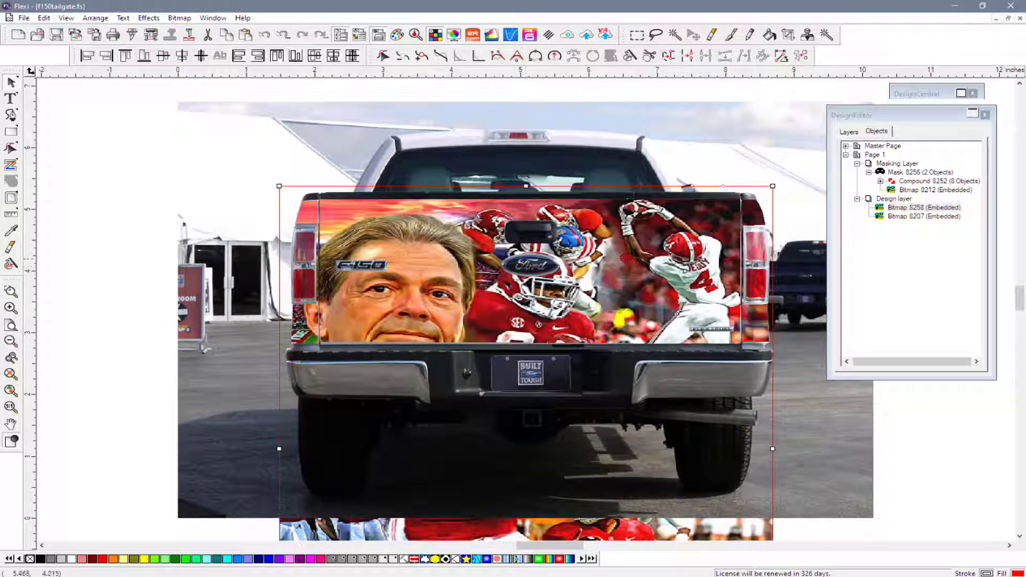
Step: Crop the football image to an area about 7.19 by 3.10 in around the tailgate, and collapse DesignCentral beside DesignEditor
scroll(806, 407, "down", 2)
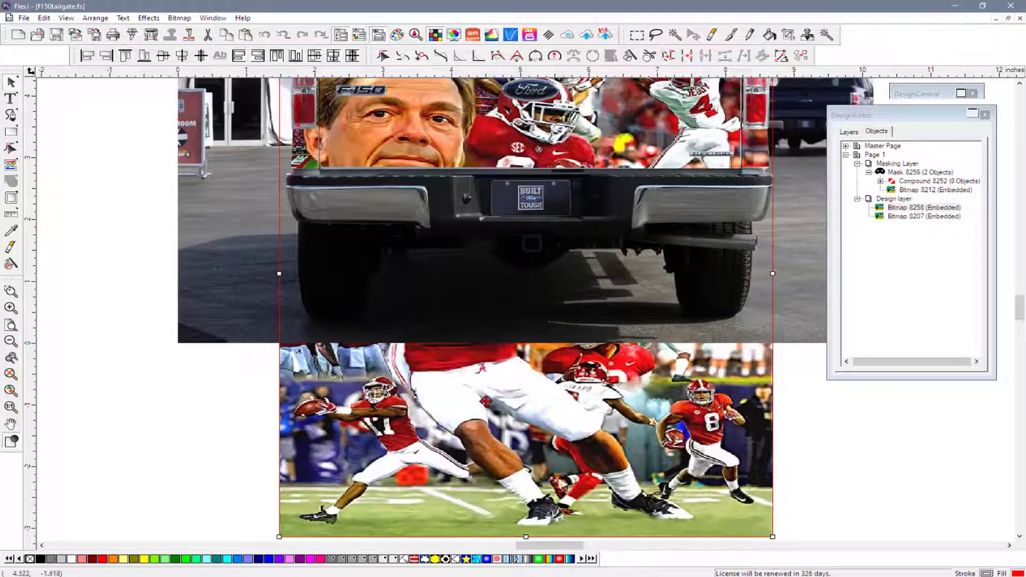
scroll(163, 414, "up", 5)
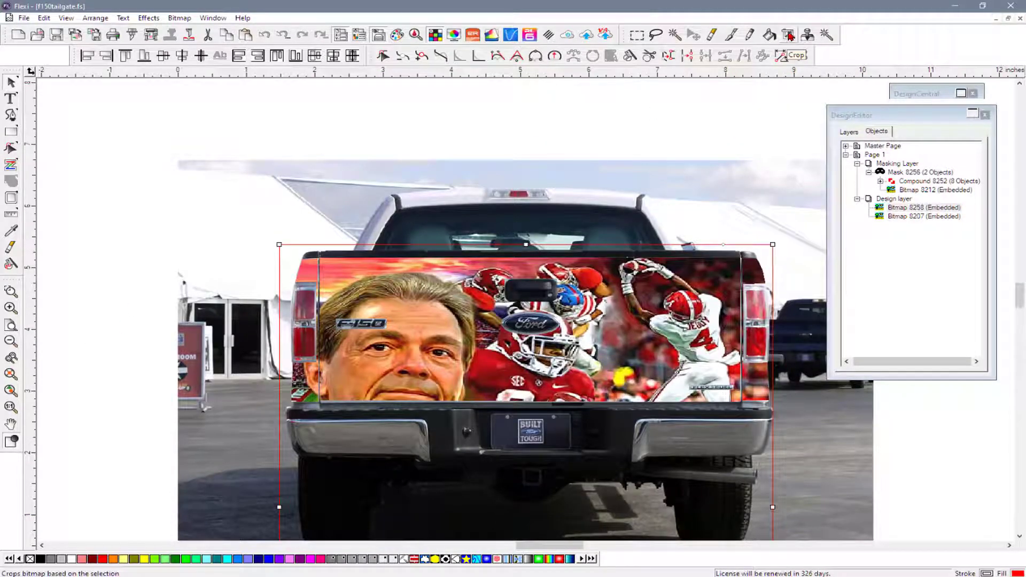
left_click(914, 212)
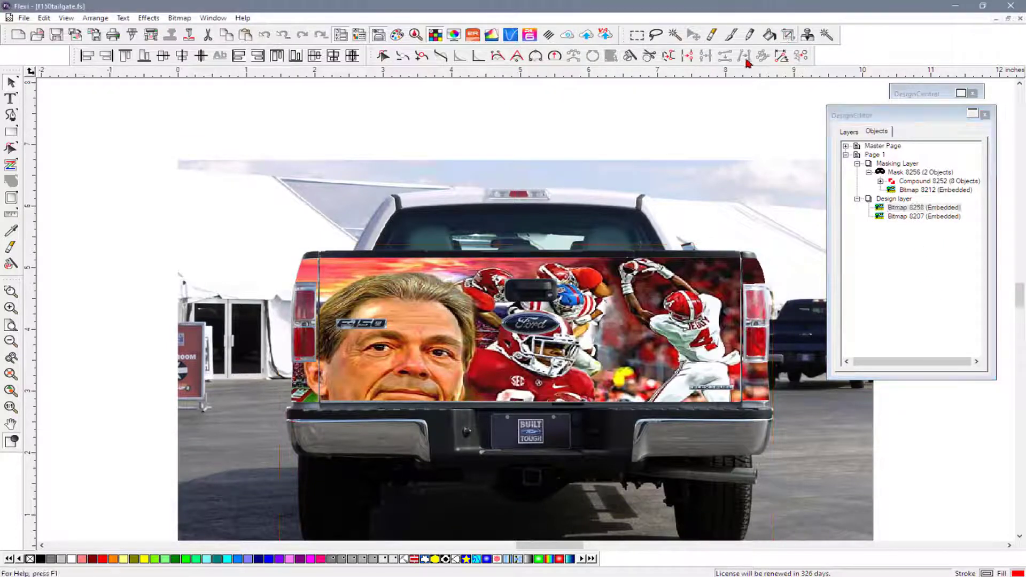
left_click(789, 35)
left_click_drag(281, 246, 781, 437)
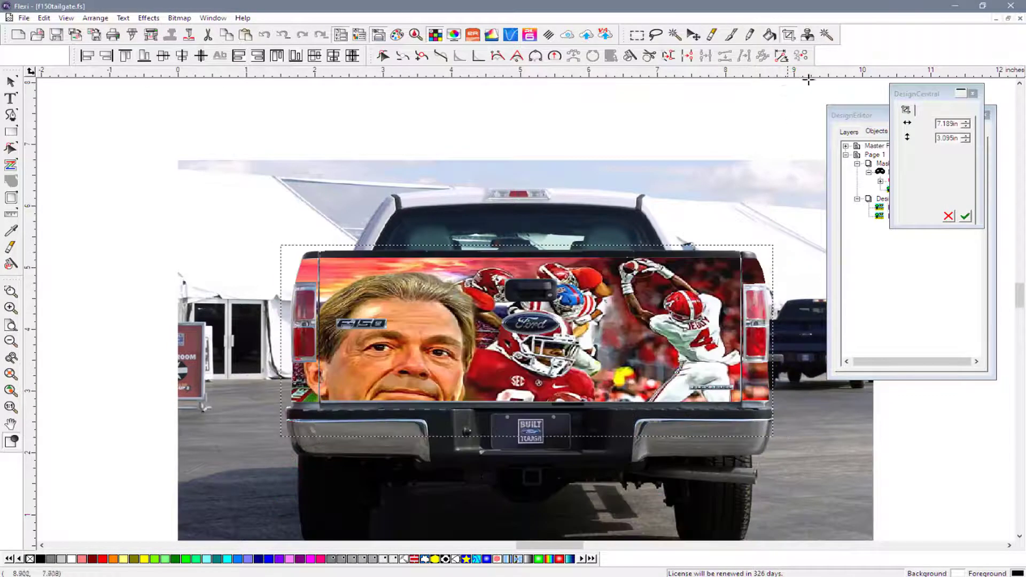
left_click(968, 218)
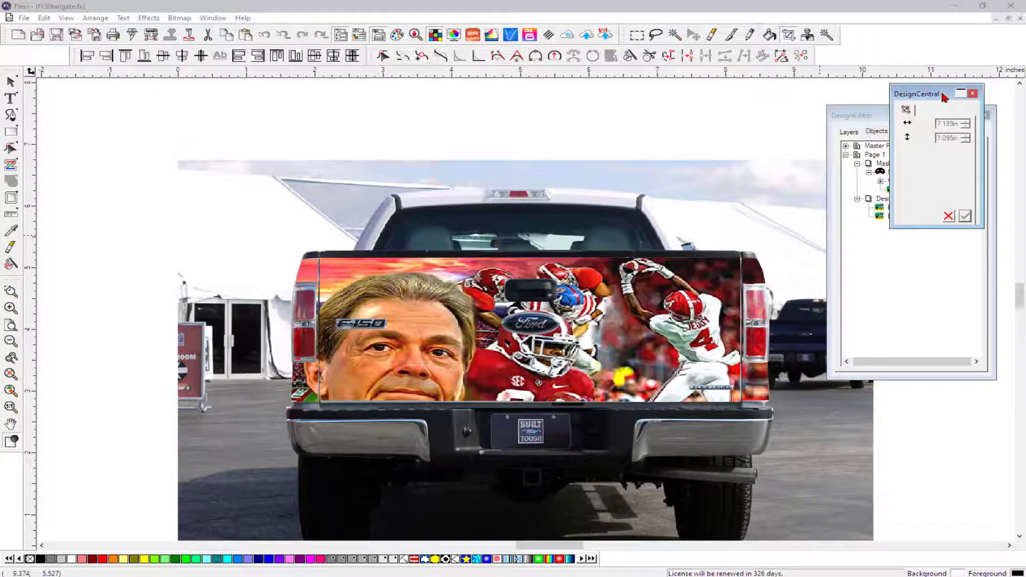
left_click_drag(944, 96, 758, 87)
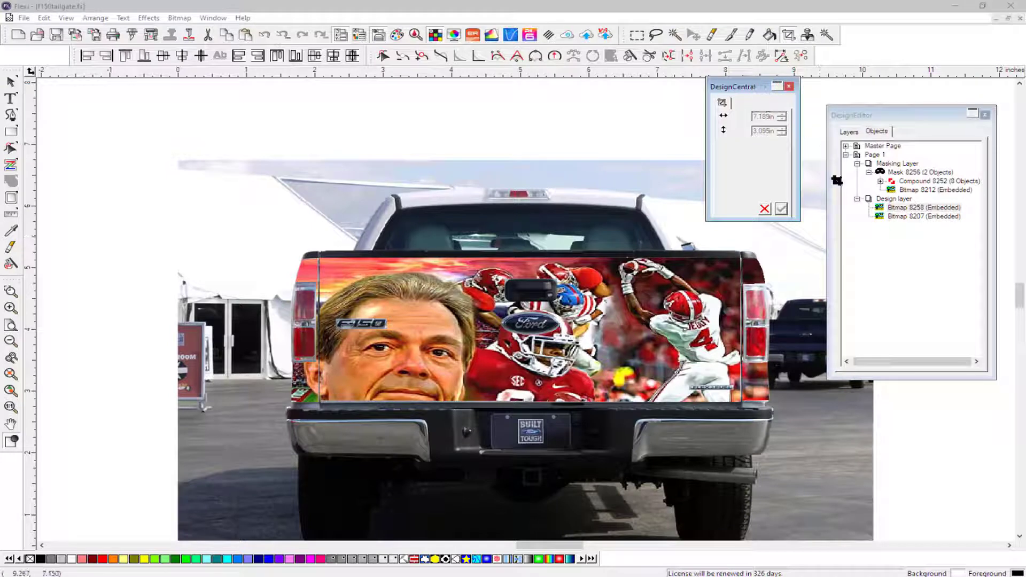
left_click(778, 87)
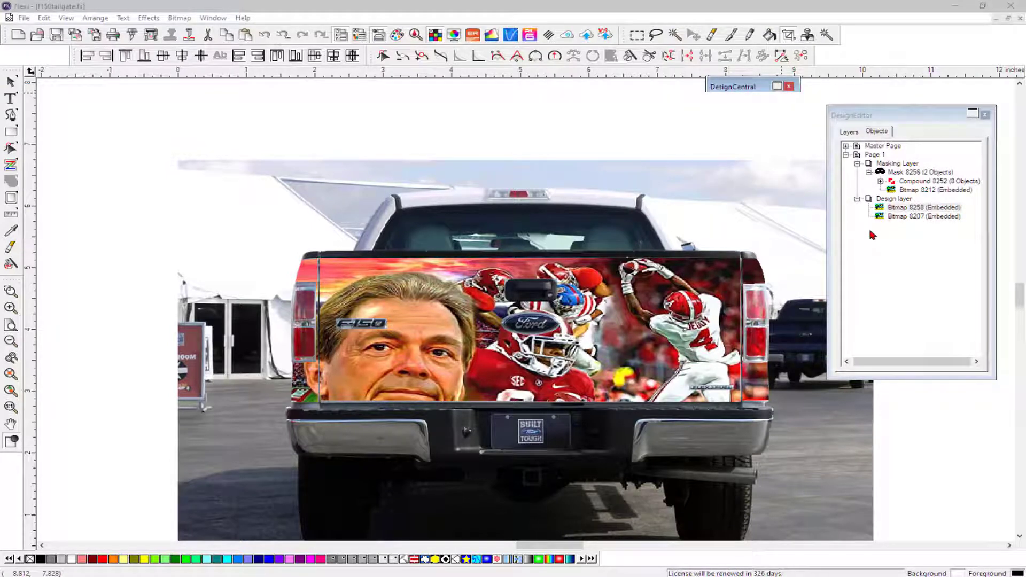
Step: Apply a Transparent lens to the cropped football image and set its opacity to 75%
left_click(909, 208)
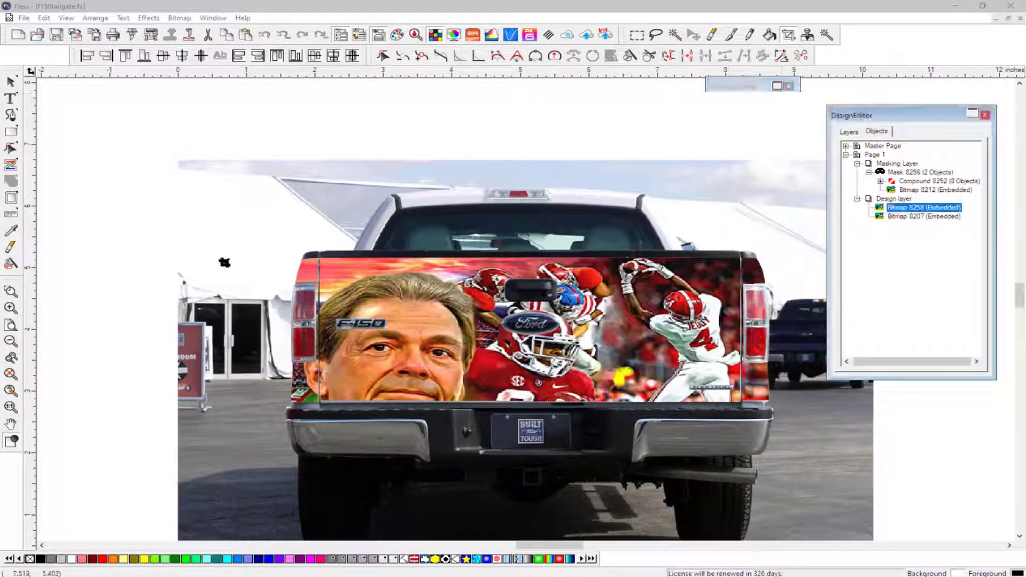
left_click(11, 291)
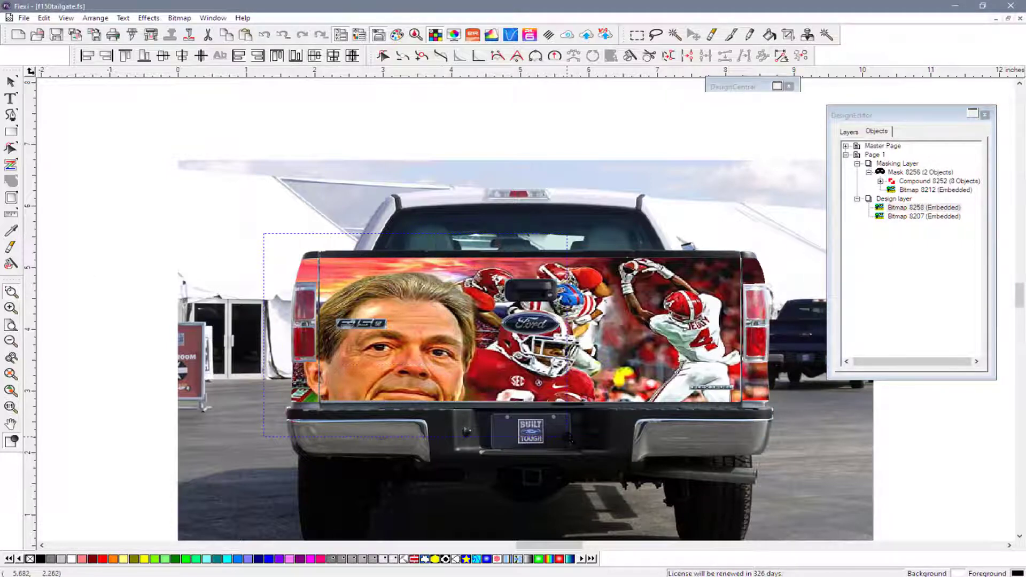
left_click(567, 436)
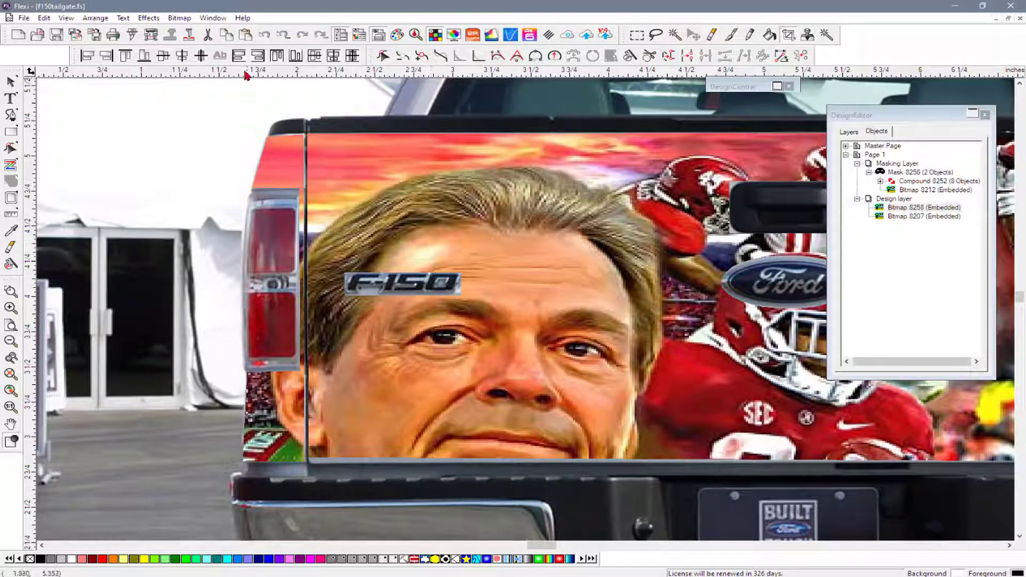
left_click(880, 208)
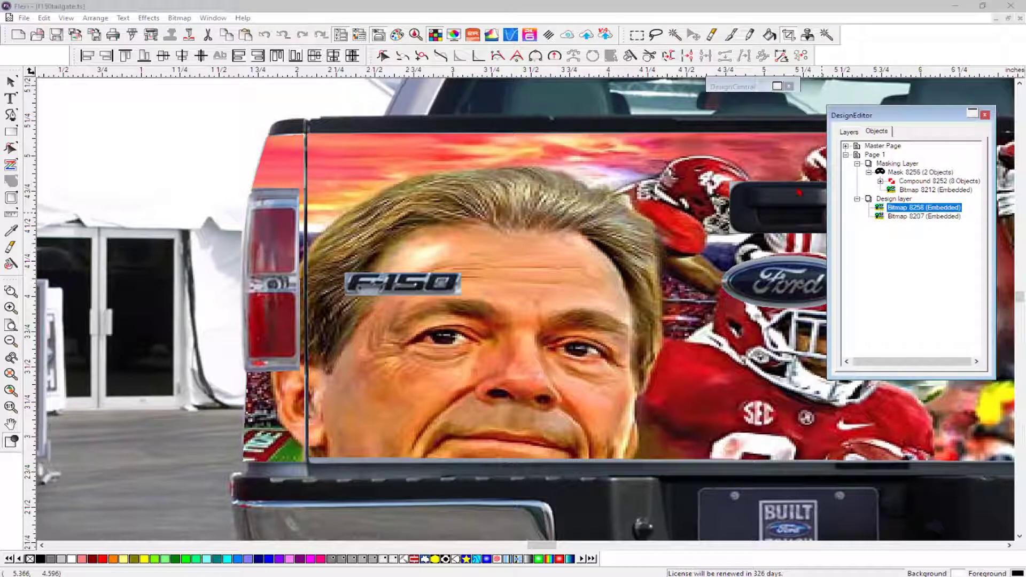
left_click(155, 19)
mouse_move(236, 42)
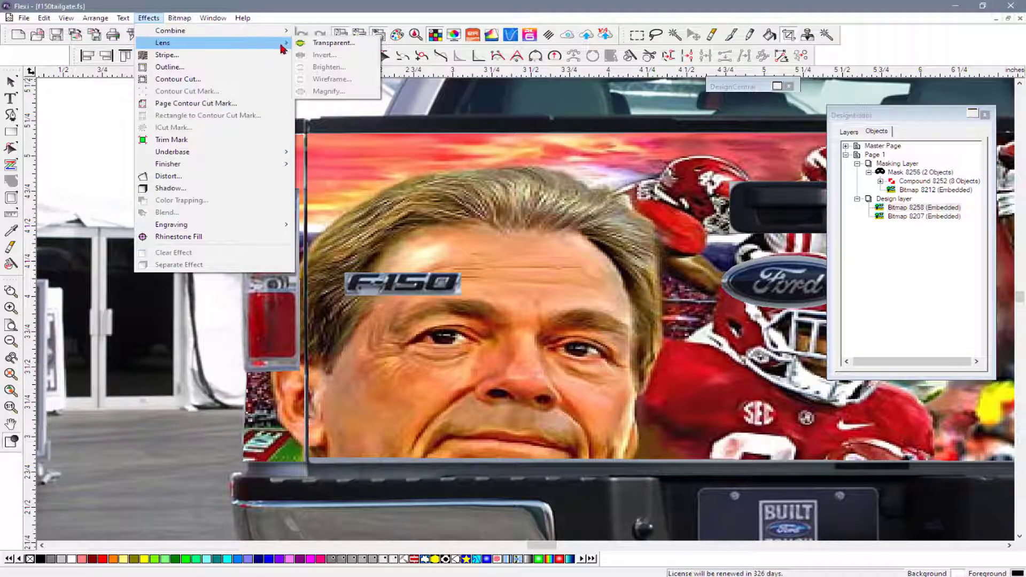
left_click(322, 42)
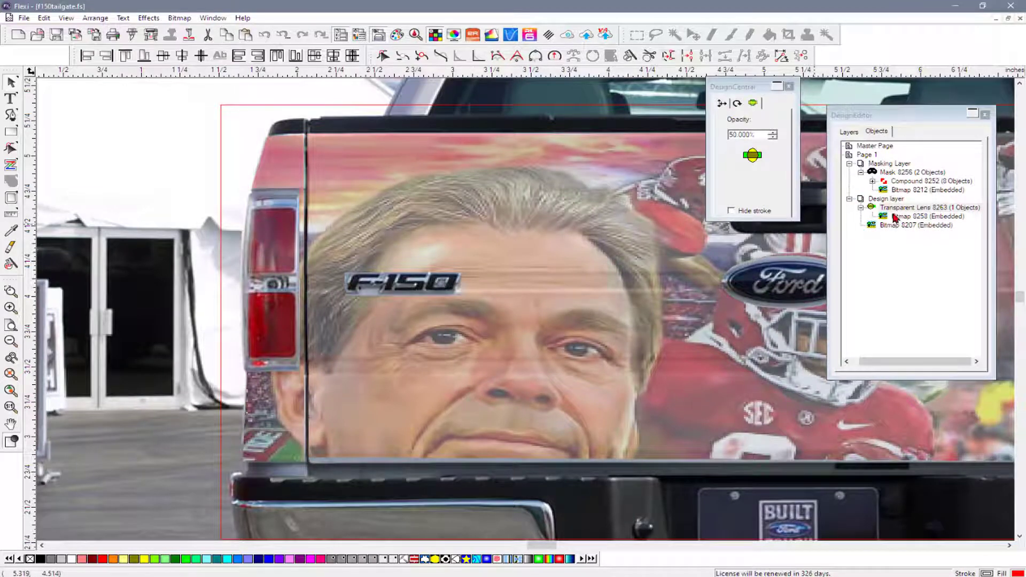
left_click(773, 136)
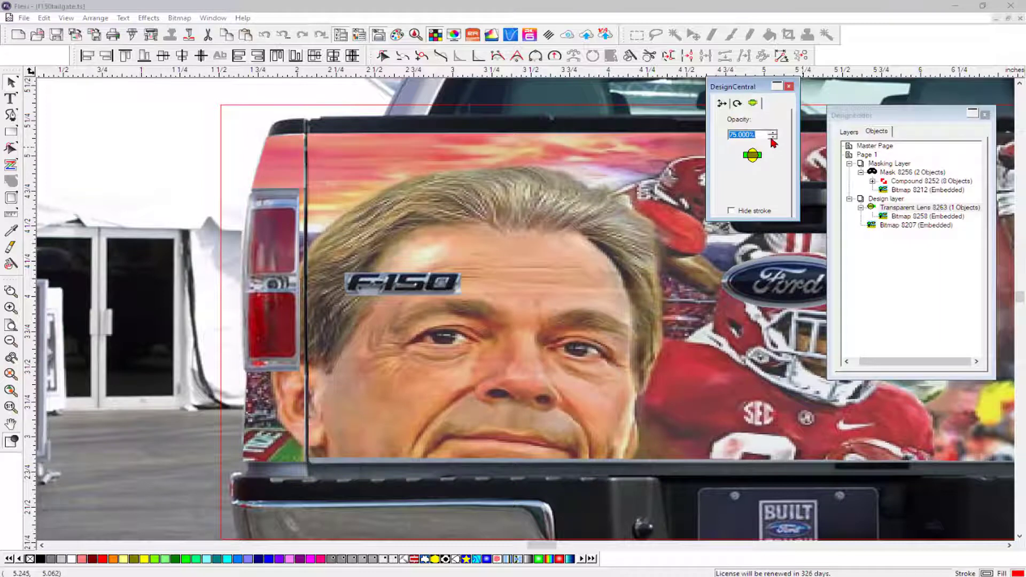
left_click(773, 138)
left_click(773, 134)
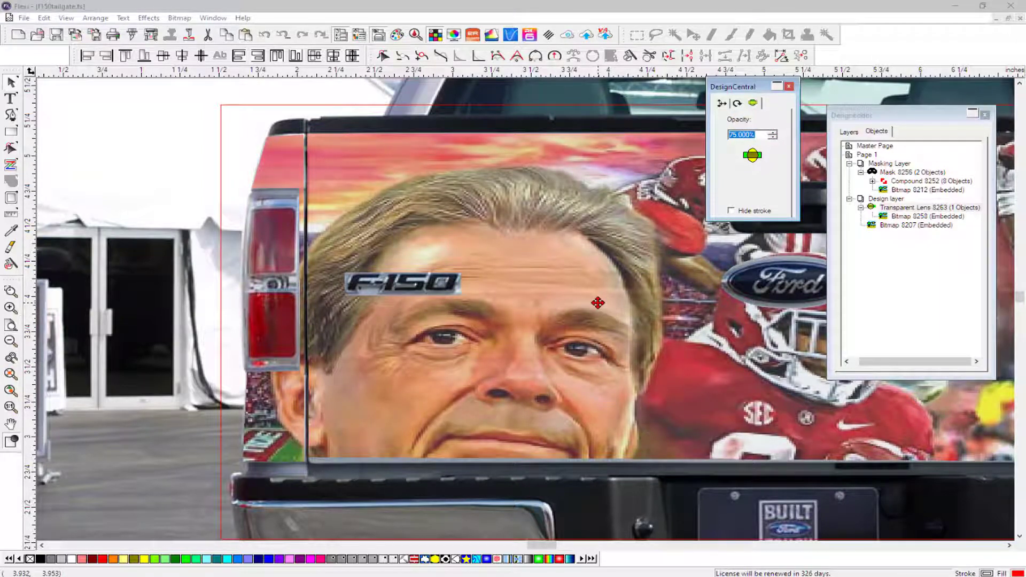
Step: Select the truck photo at the bottom of the Design layer and open its Brightness/Contrast filter
left_click(883, 225)
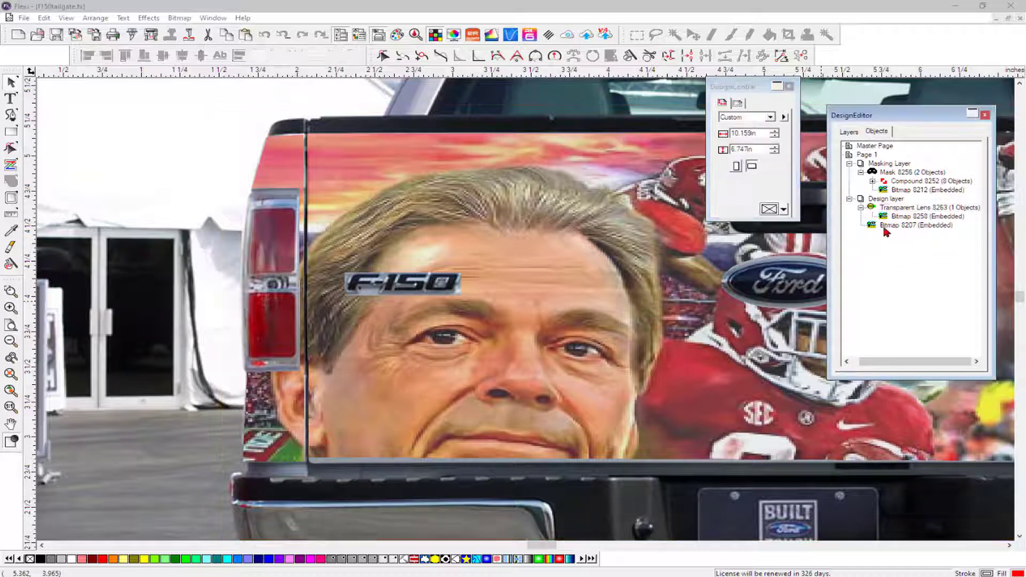
left_click(883, 225)
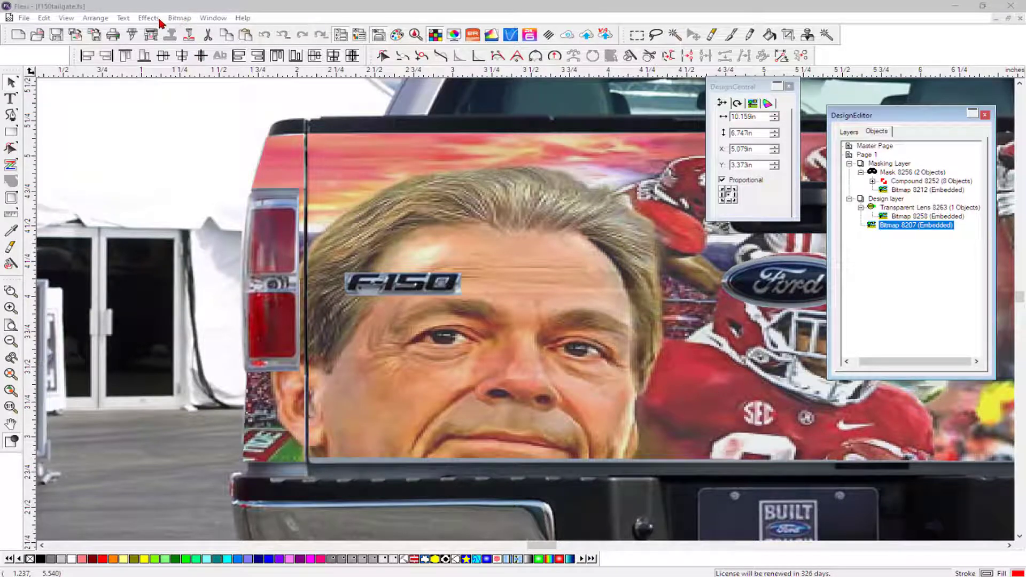
left_click(179, 18)
mouse_move(240, 199)
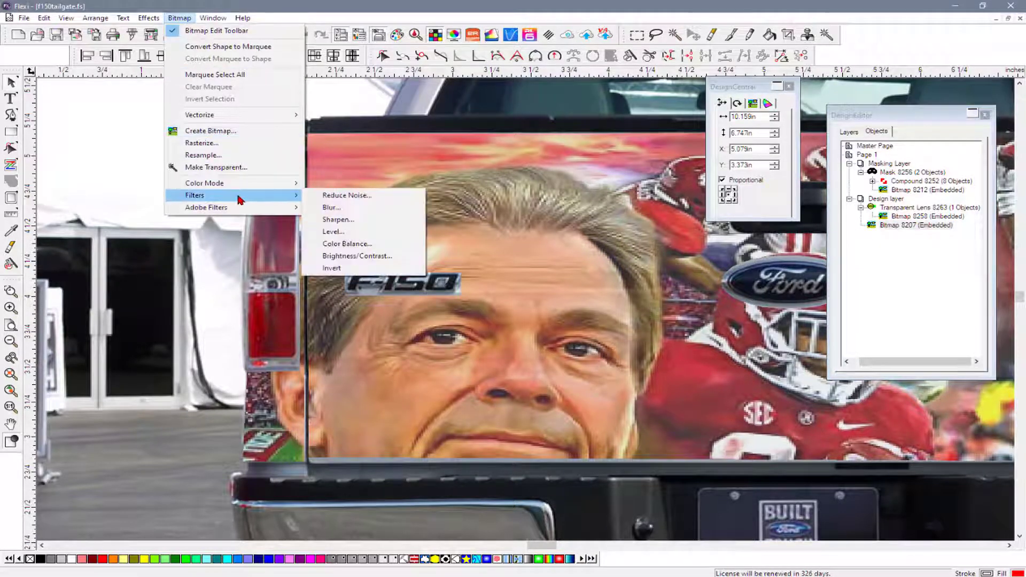
left_click(348, 257)
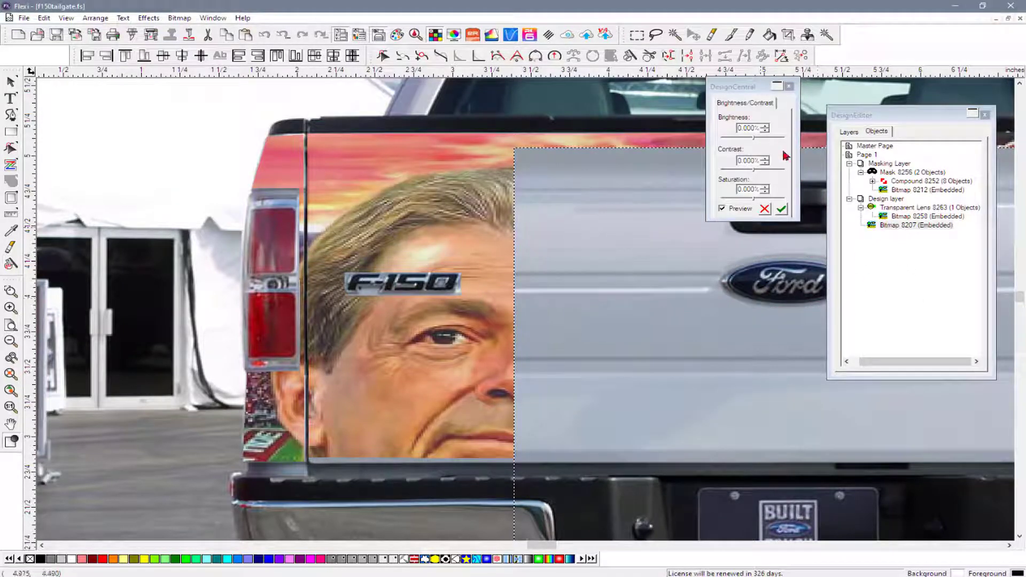
Step: Try the truck photo's contrast at 40% and at -40% to compare the preview on the bare tailgate
left_click(762, 171)
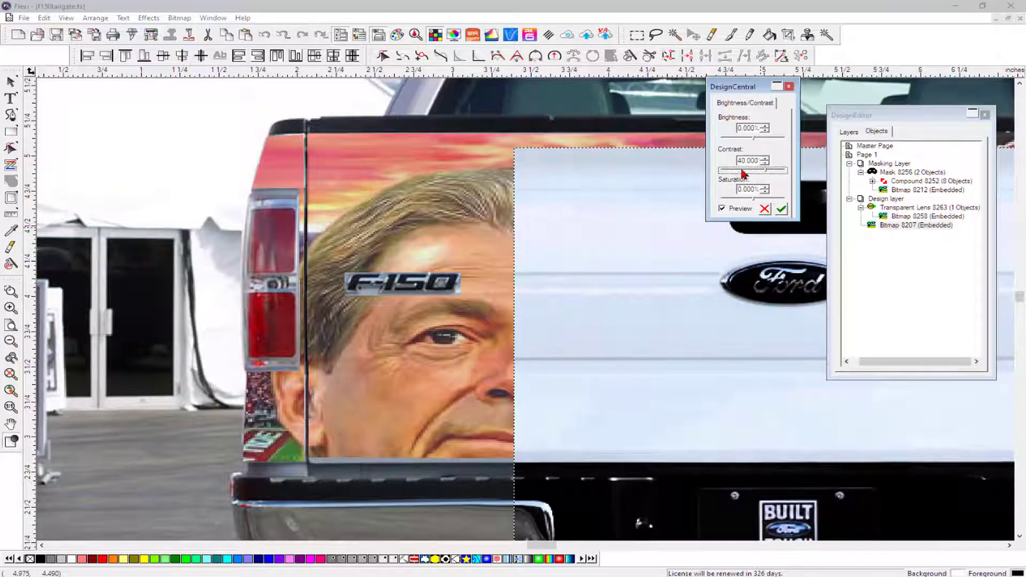
left_click(742, 170)
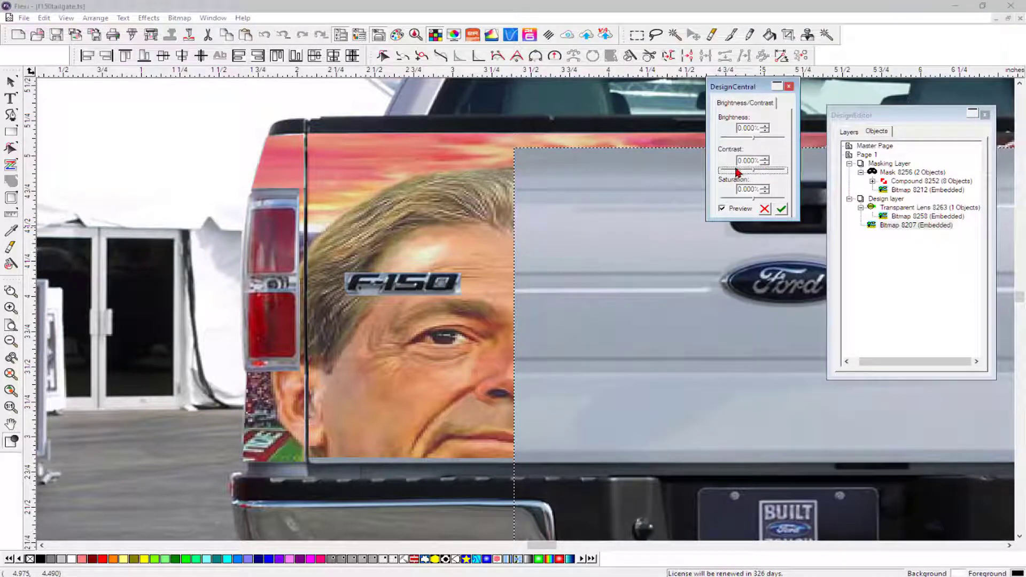
left_click(737, 171)
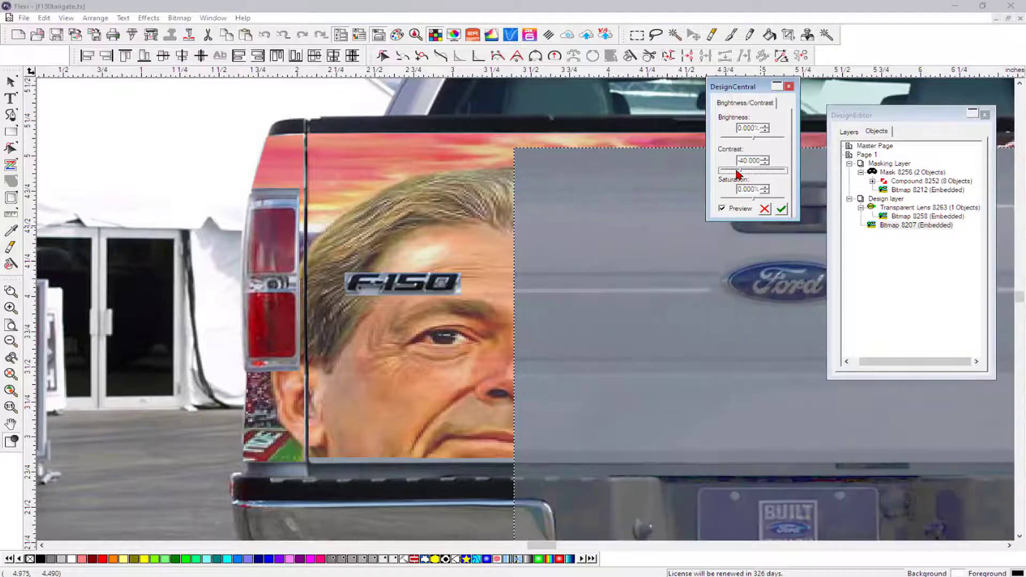
Step: Set the truck photo's brightness to -40% and contrast to 0%, and apply the adjustment
left_click(765, 139)
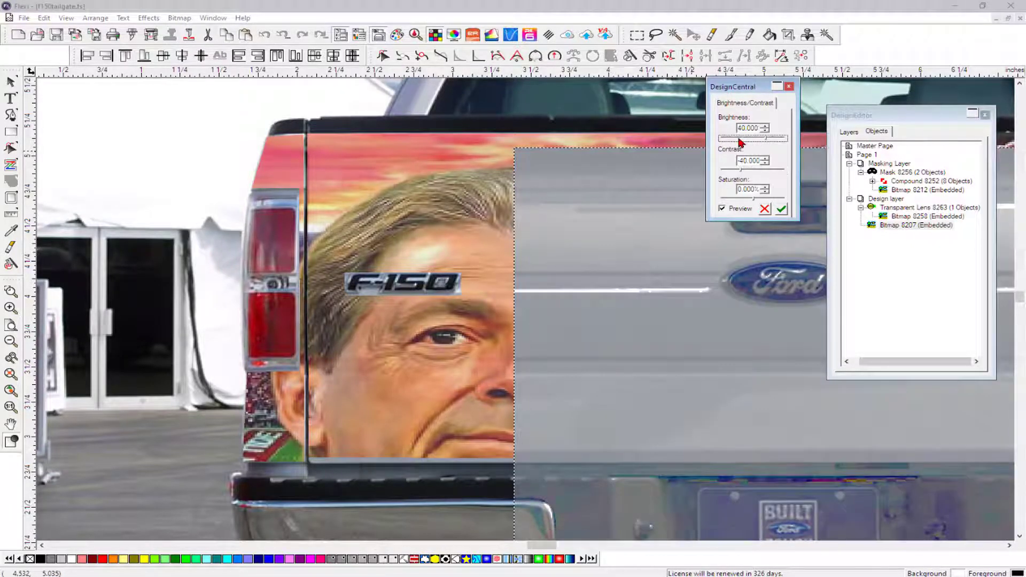
left_click(741, 140)
left_click(741, 140)
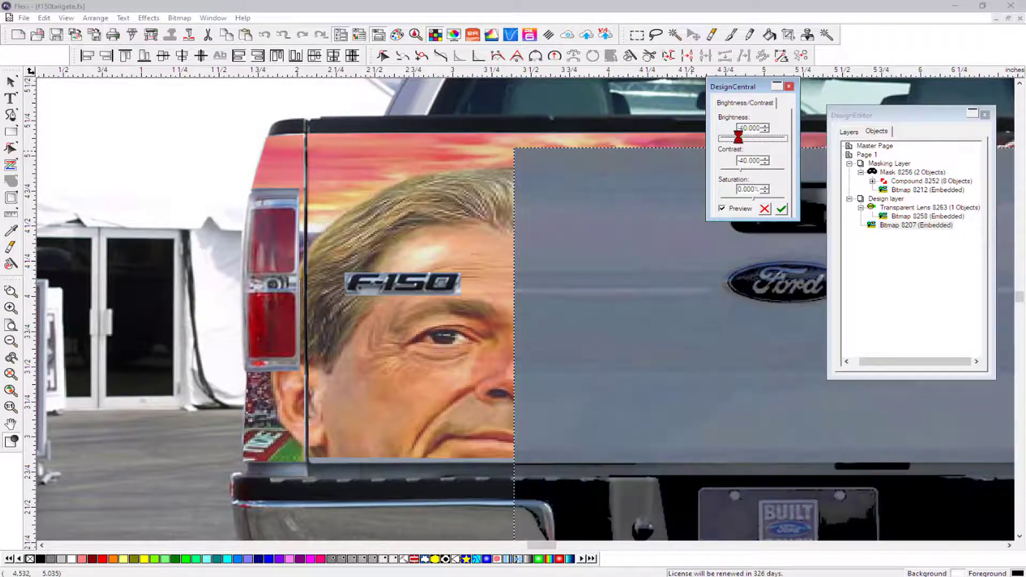
left_click(753, 171)
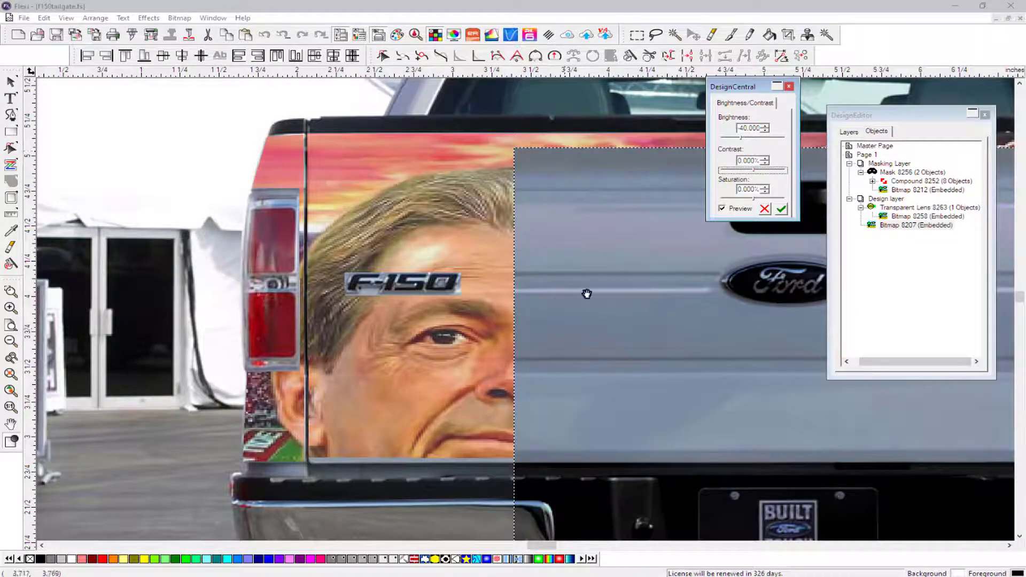
left_click(782, 210)
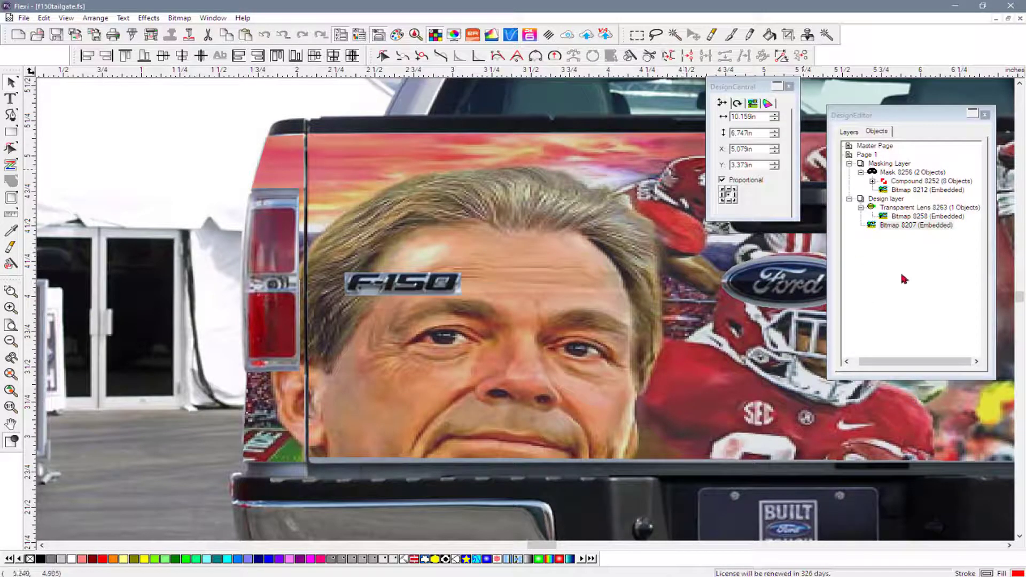
Step: Lower the opacity of the football artwork's Transparent lens to 60%, show the whole truck, and deselect everything
left_click(902, 217)
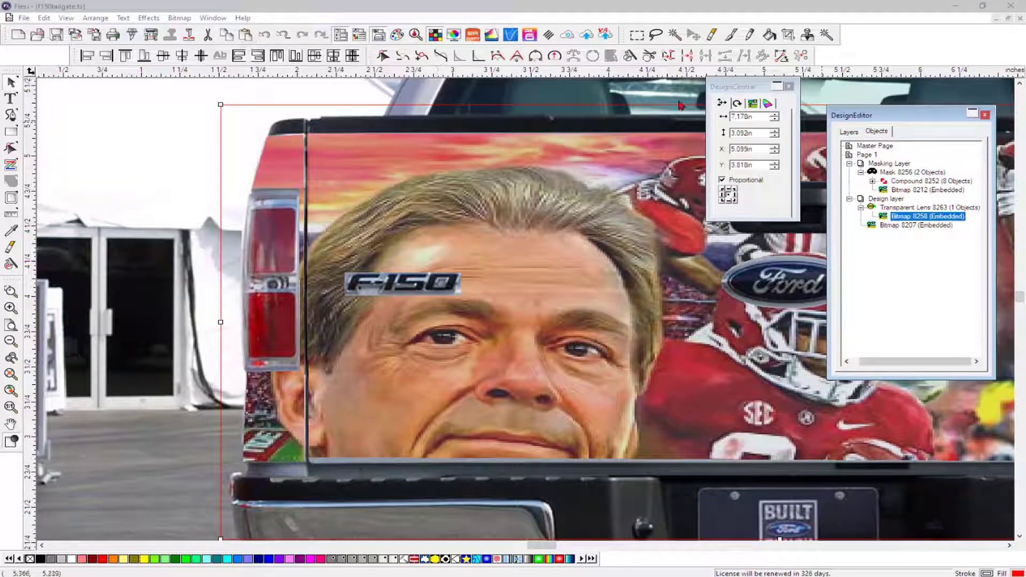
left_click(918, 209)
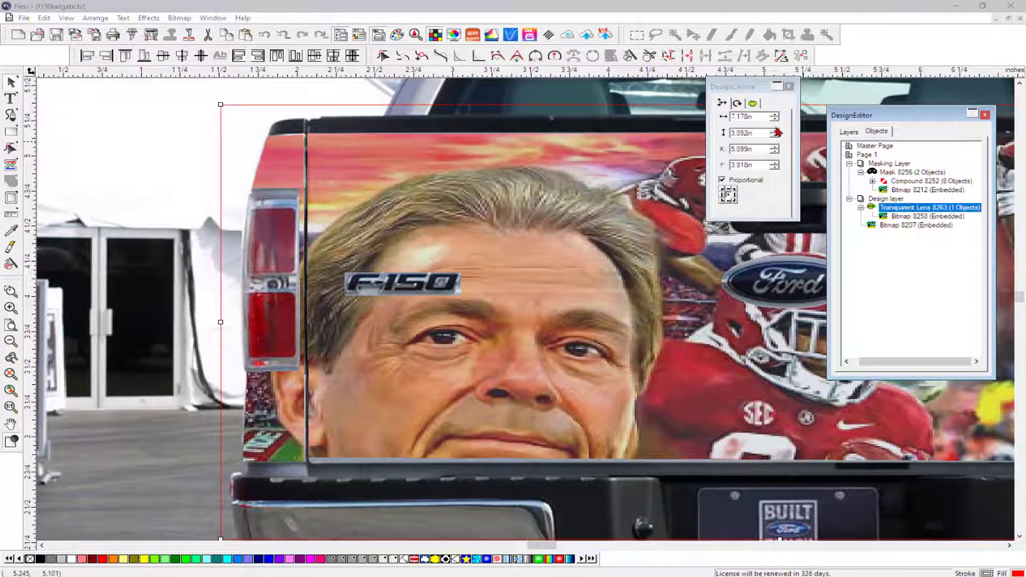
left_click(755, 105)
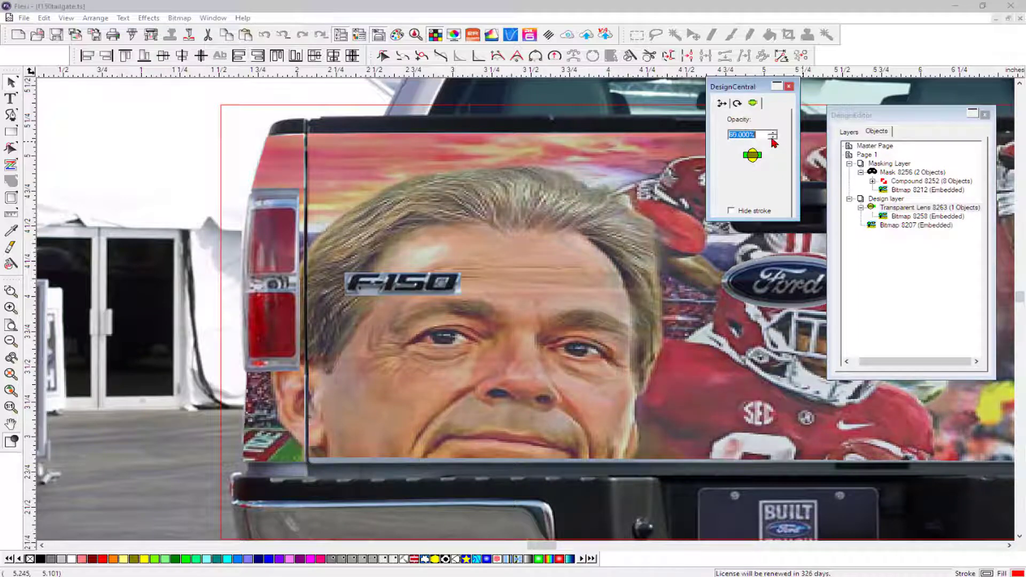
left_click(772, 138)
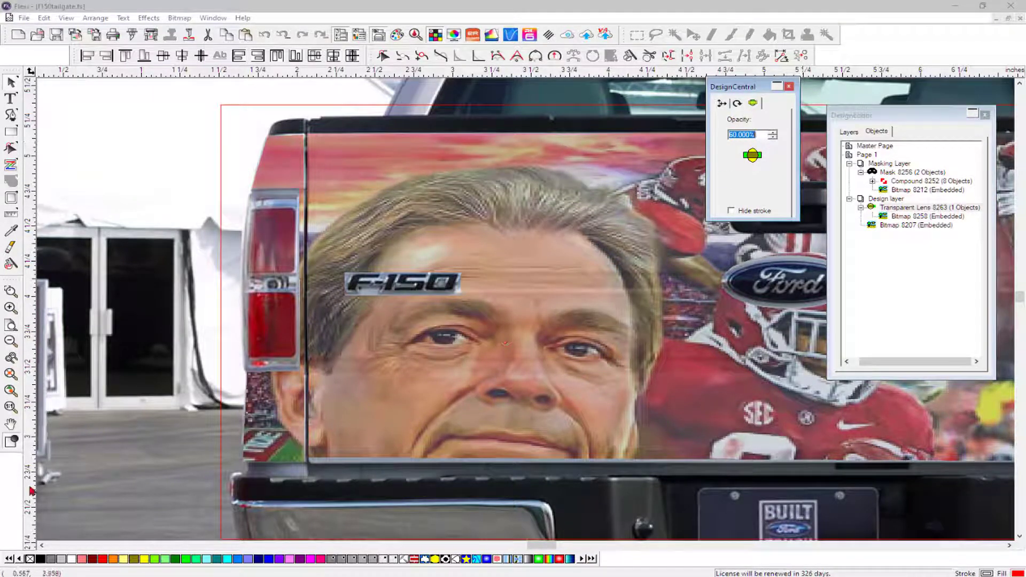
left_click(11, 392)
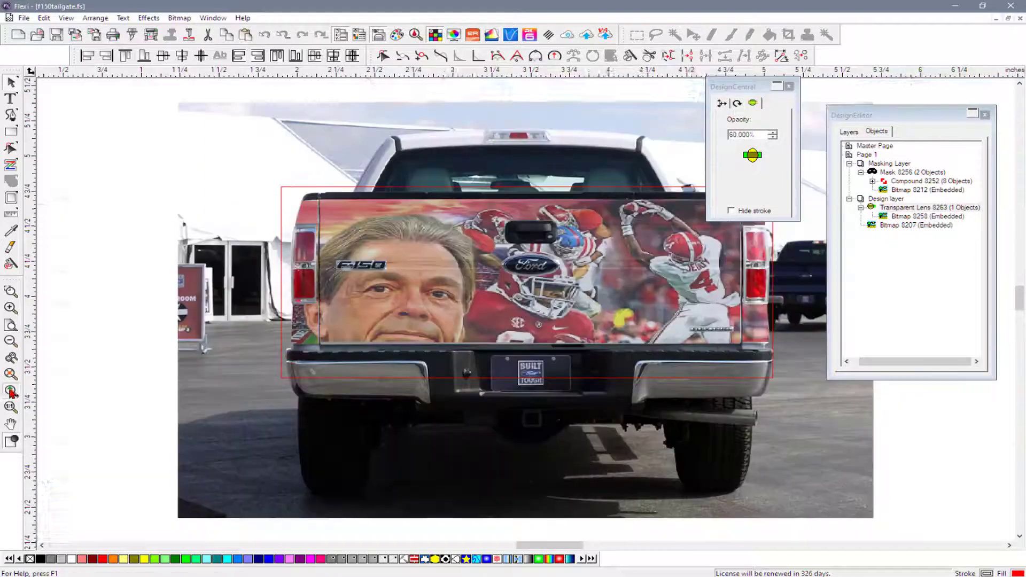
left_click(939, 471)
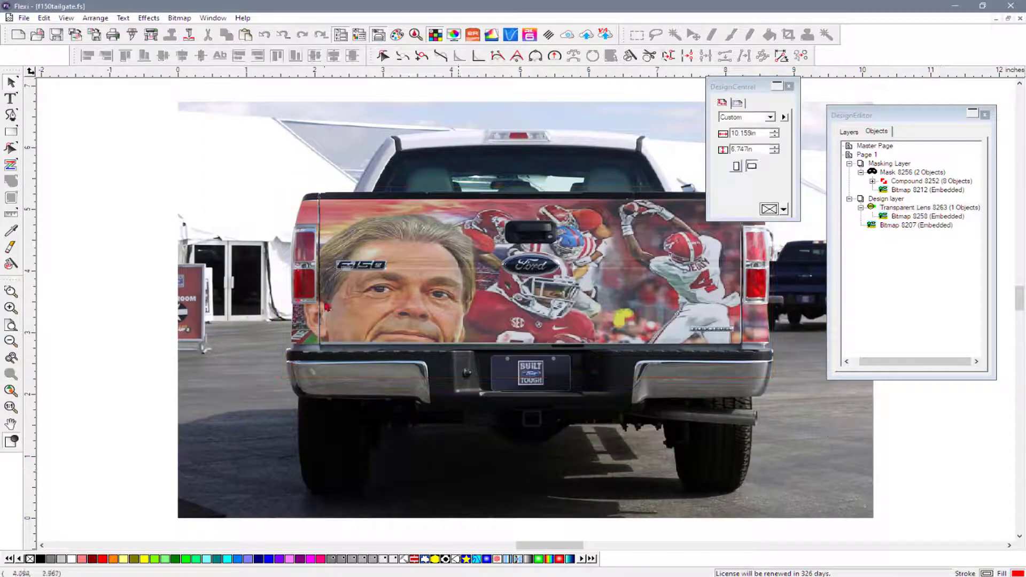
Step: Collapse DesignCentral and review the document's layer list and object list
left_click(777, 86)
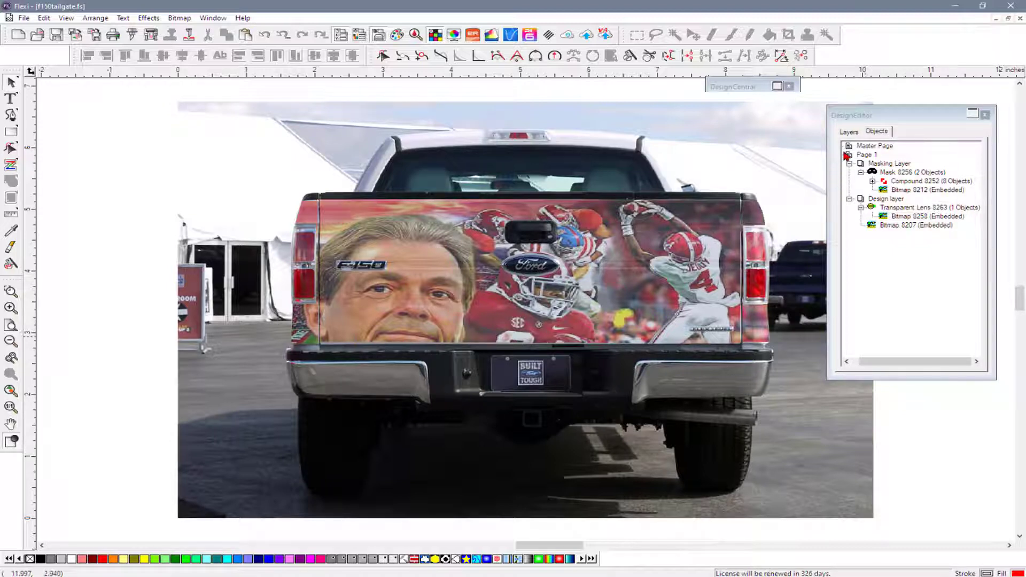
left_click(850, 132)
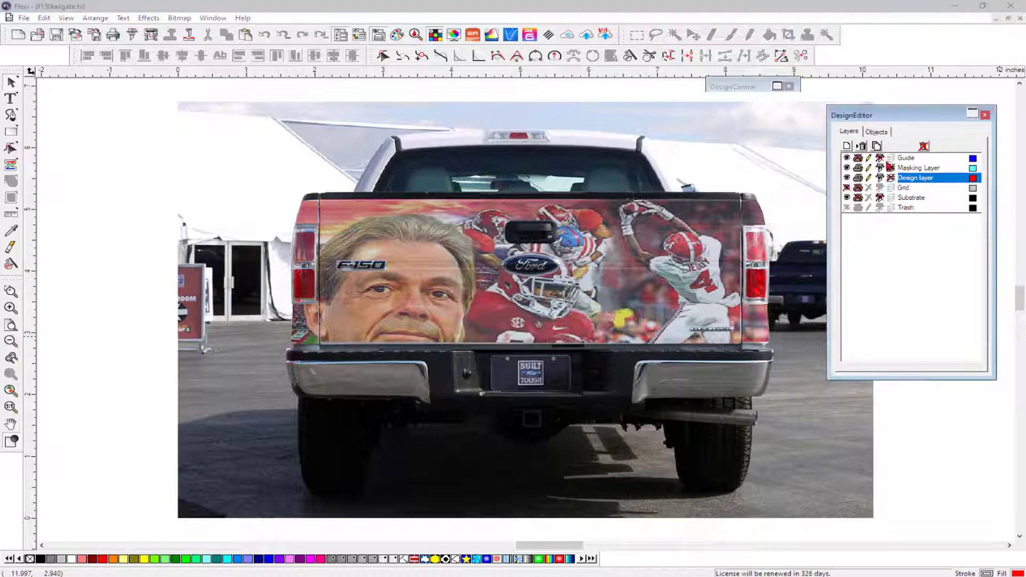
left_click(877, 132)
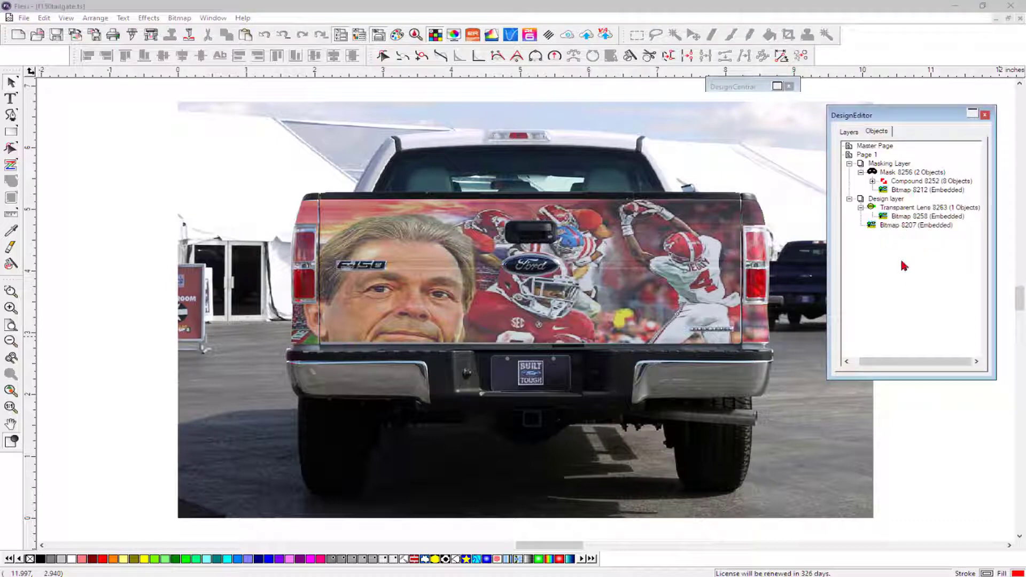
Step: Add red text reading ROLL TIDE on two lines, starting in the blank area beside the truck photo
left_click(11, 99)
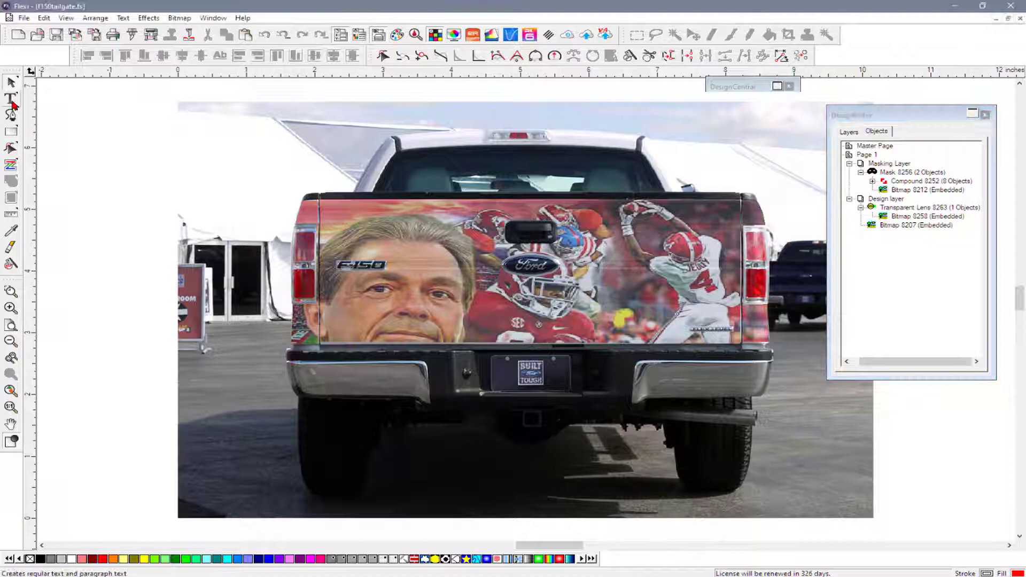
left_click(96, 398)
type("RO")
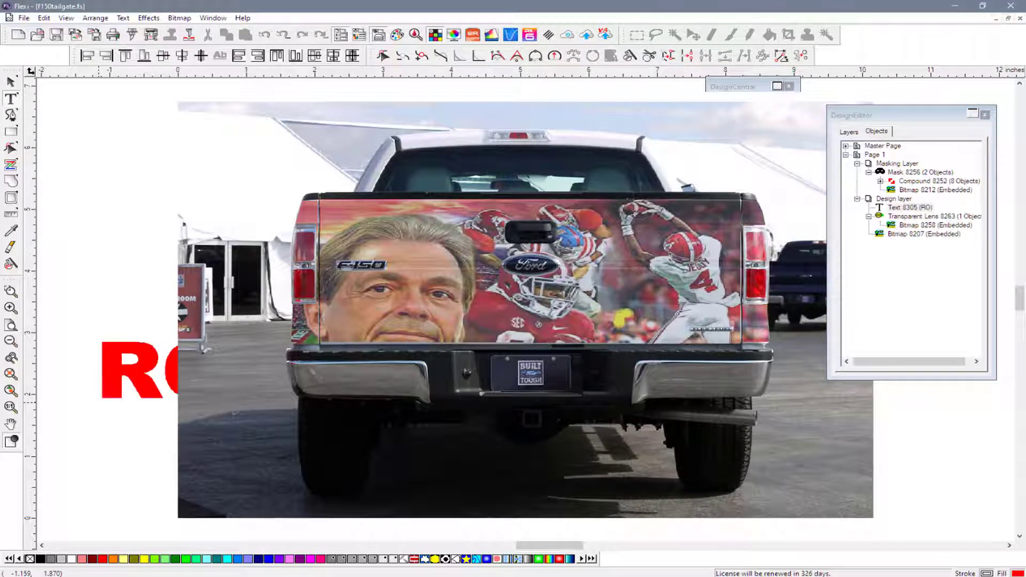
type("LLTIDE")
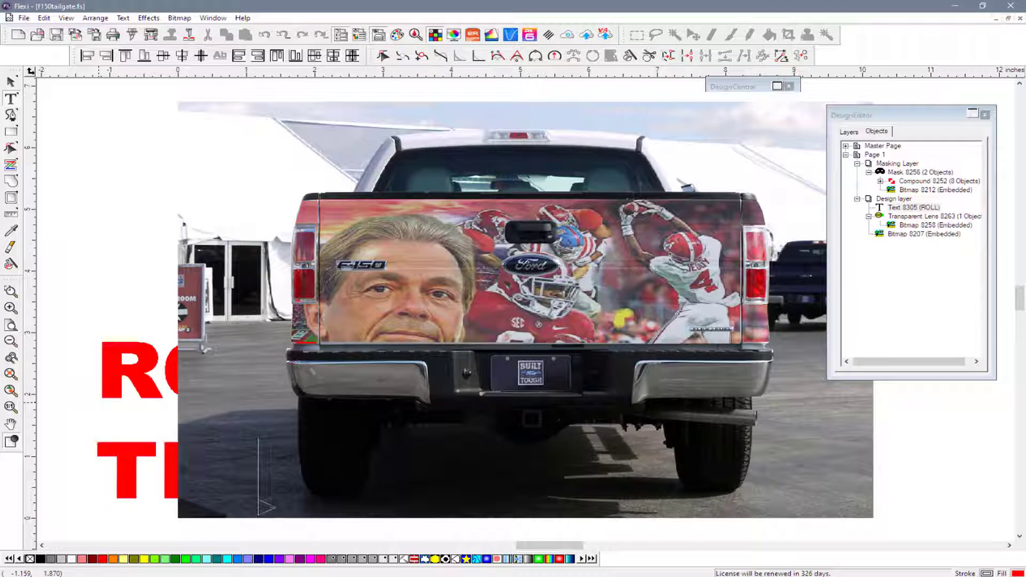
Step: Move the ROLL TIDE text onto the tailgate between the taillights and show the document's layers
left_click(11, 81)
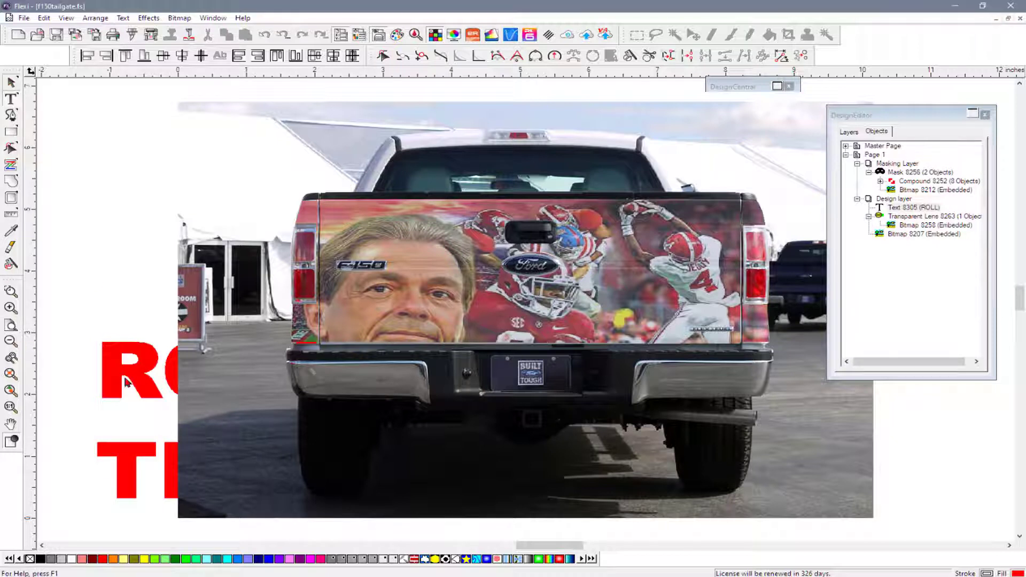
left_click_drag(140, 377, 103, 236)
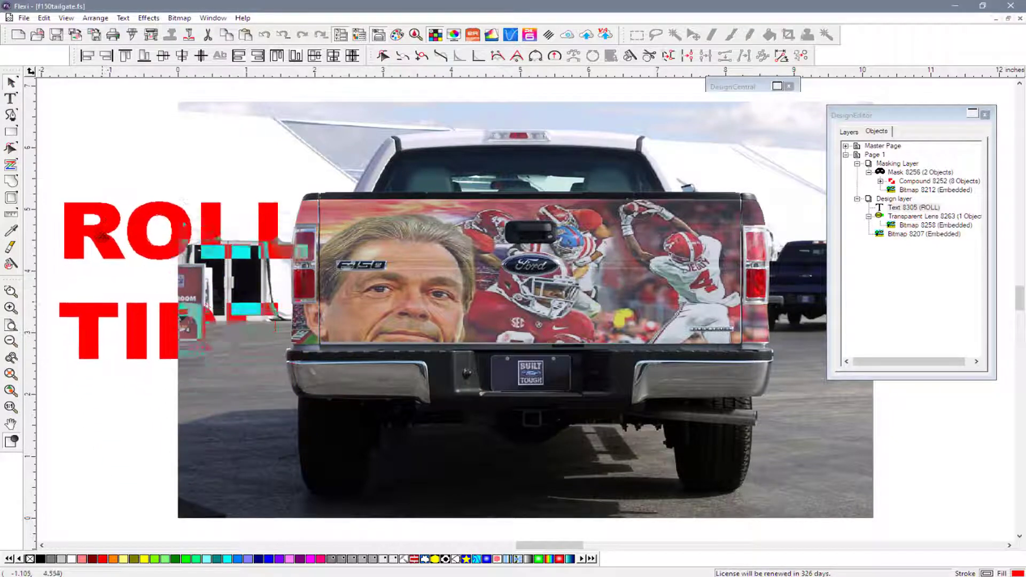
left_click(848, 132)
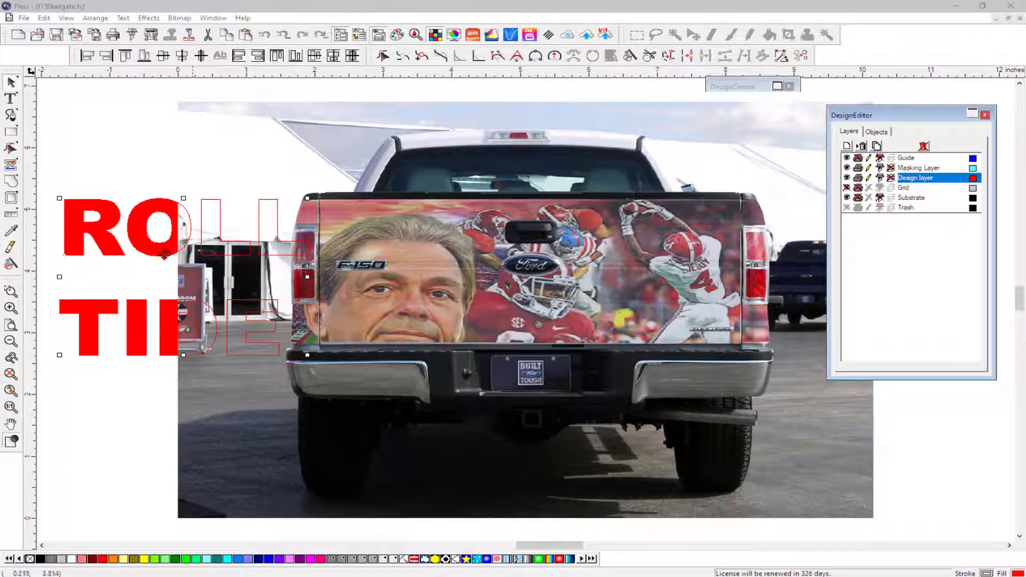
left_click_drag(97, 236, 289, 247)
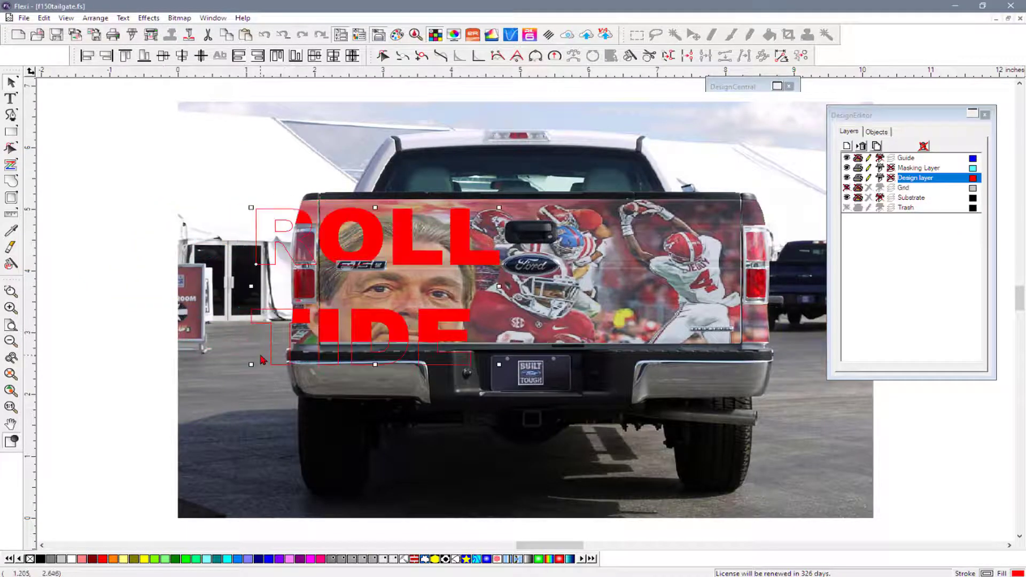
left_click_drag(396, 240, 475, 231)
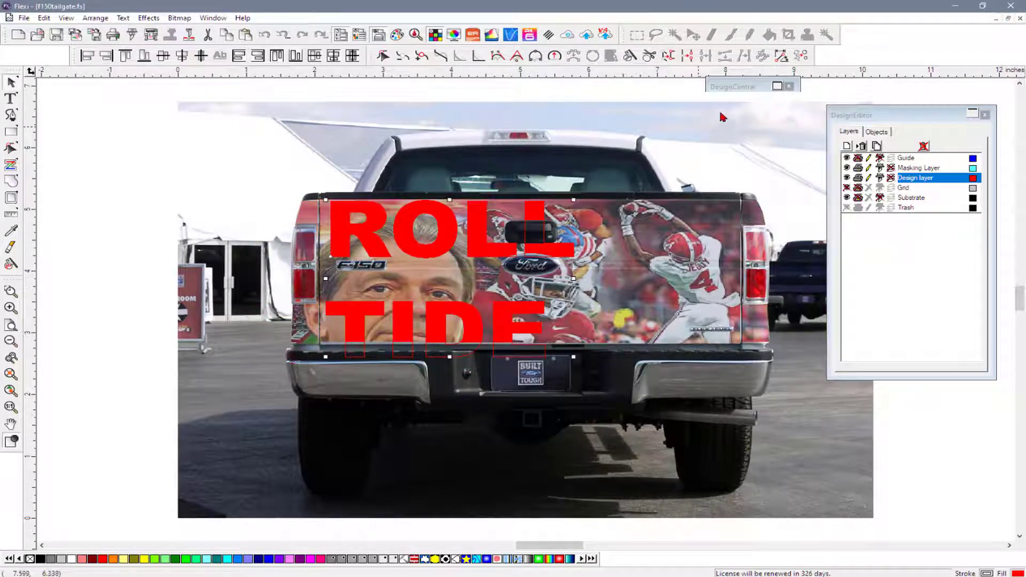
Step: Open the ROLL TIDE text settings, tighten the line spacing to about 1.03 in, and move the text over the football players
left_click(777, 86)
left_click(752, 104)
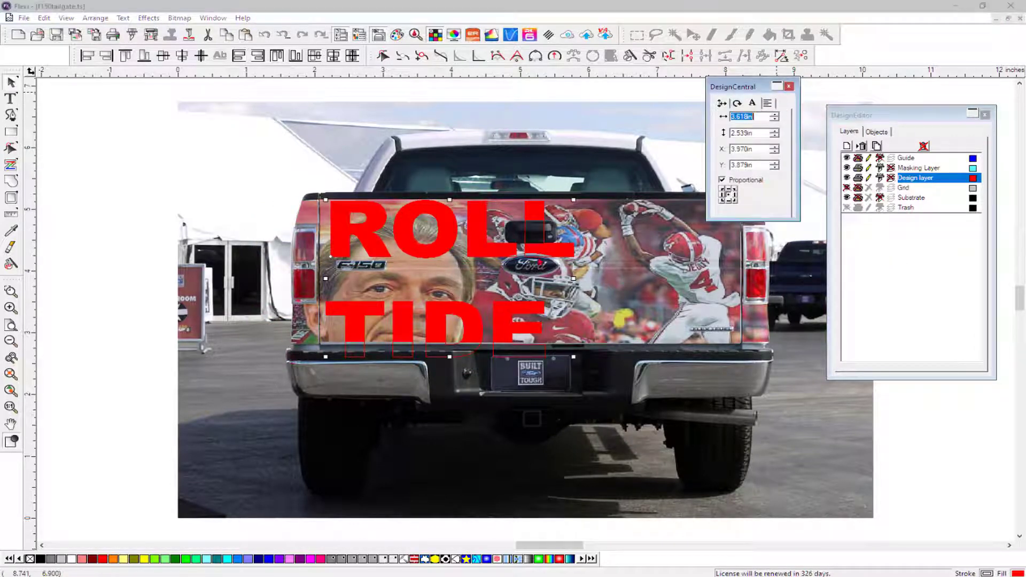
left_click_drag(323, 362, 324, 325)
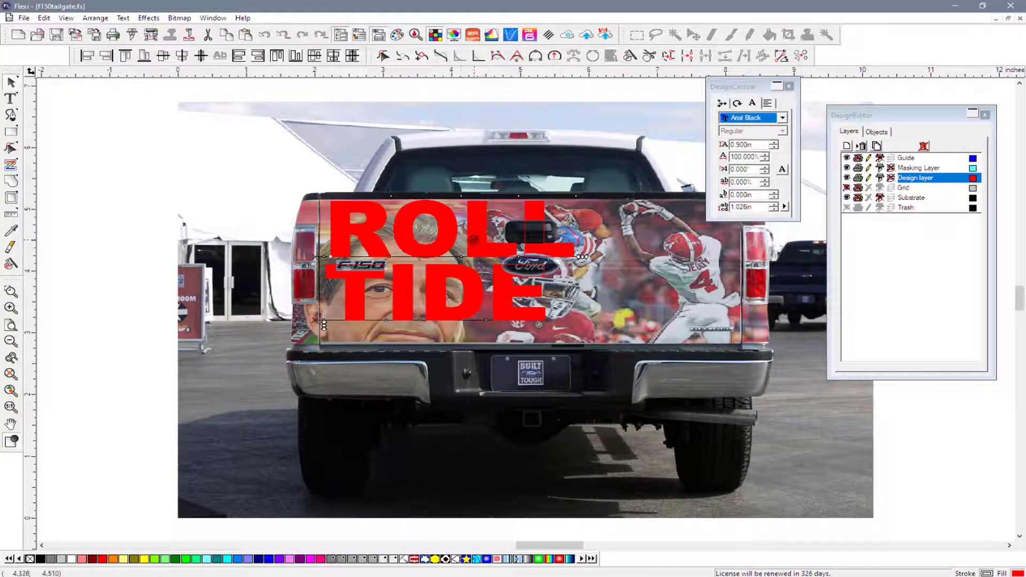
left_click_drag(475, 242, 645, 259)
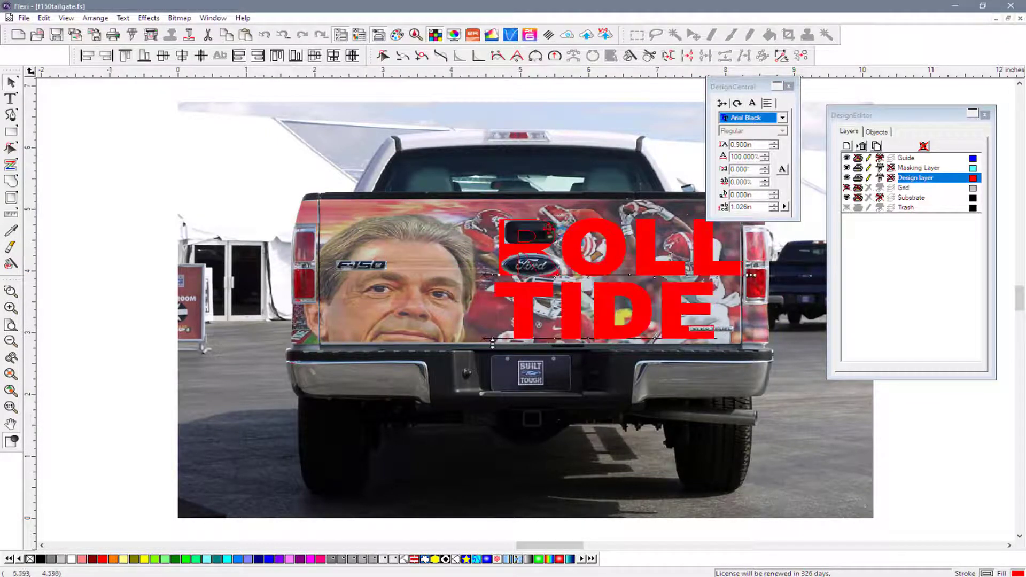
Step: Reduce the ROLL TIDE letter height to 0.5 in and tighten its line spacing to about 0.56 in
left_click(773, 148)
left_click(774, 148)
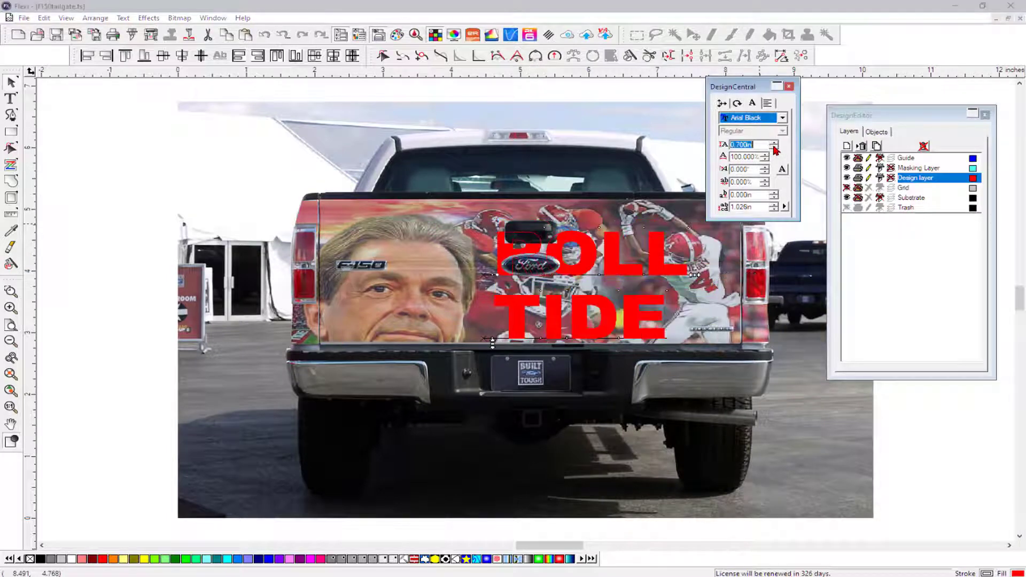
left_click(773, 148)
left_click(773, 148)
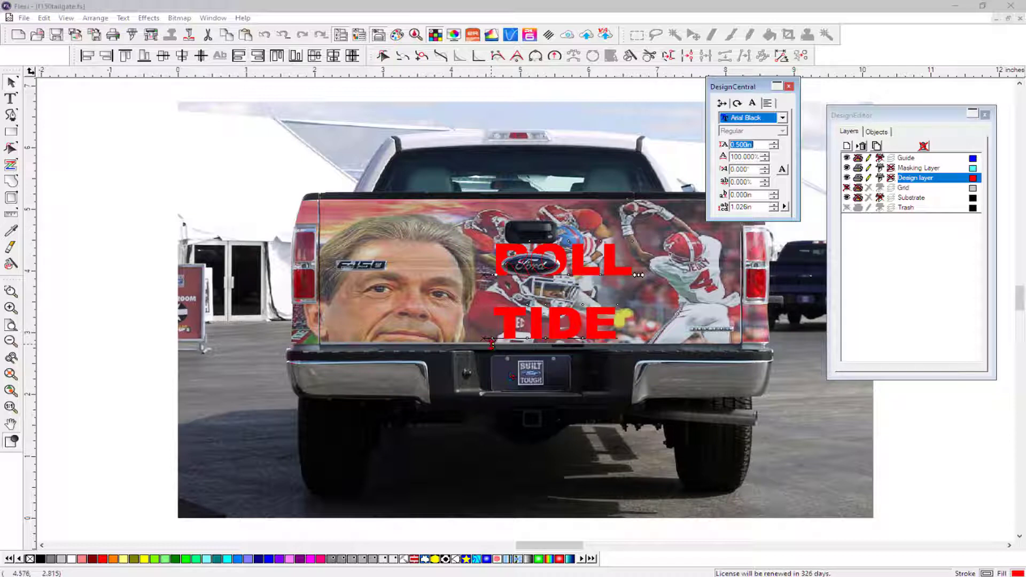
left_click_drag(493, 342, 495, 314)
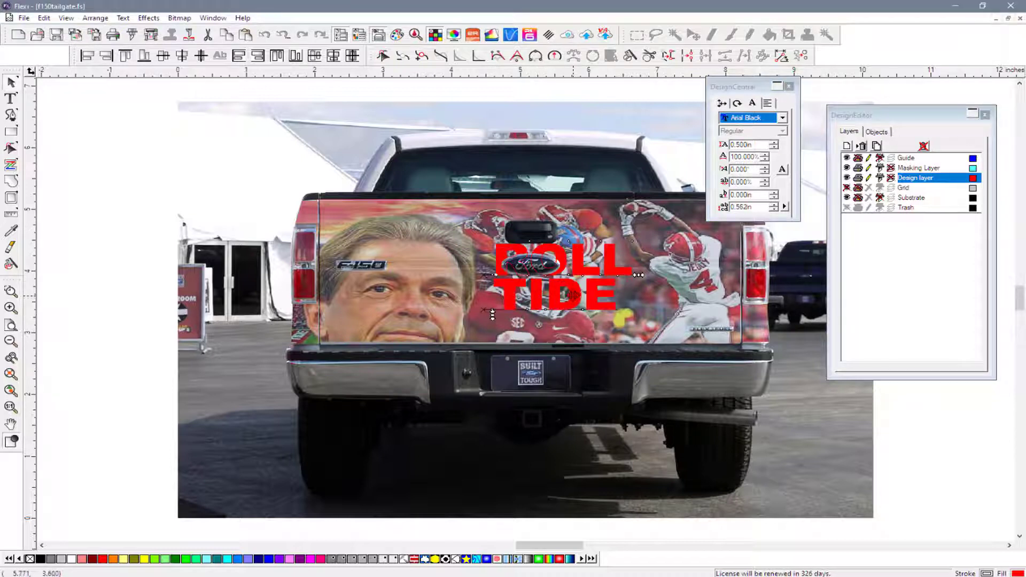
Step: Move the ROLL TIDE text to the tailgate's lower corner beside the right taillight and show the document's object list
left_click_drag(566, 296, 688, 325)
left_click(886, 329)
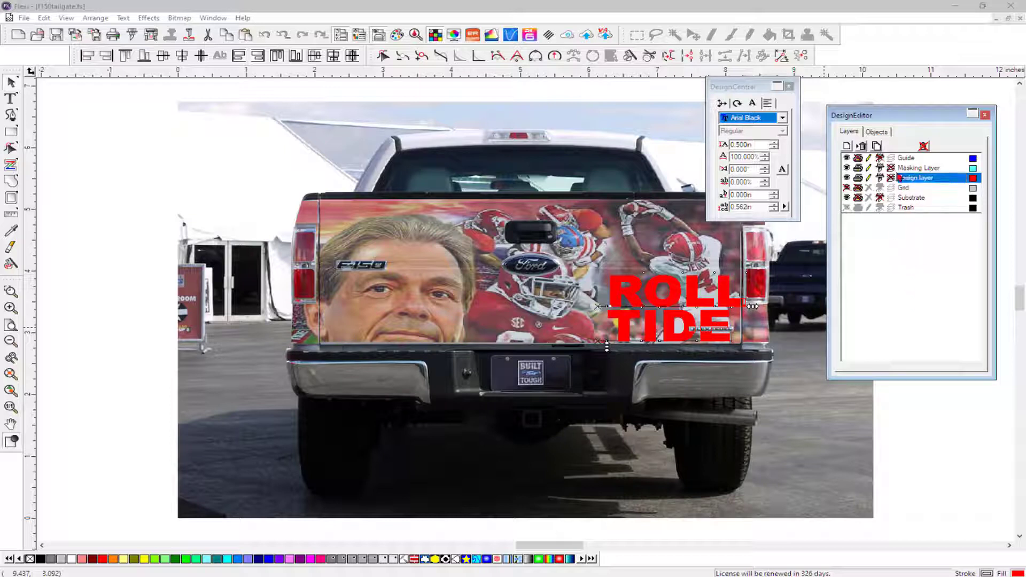
left_click(876, 132)
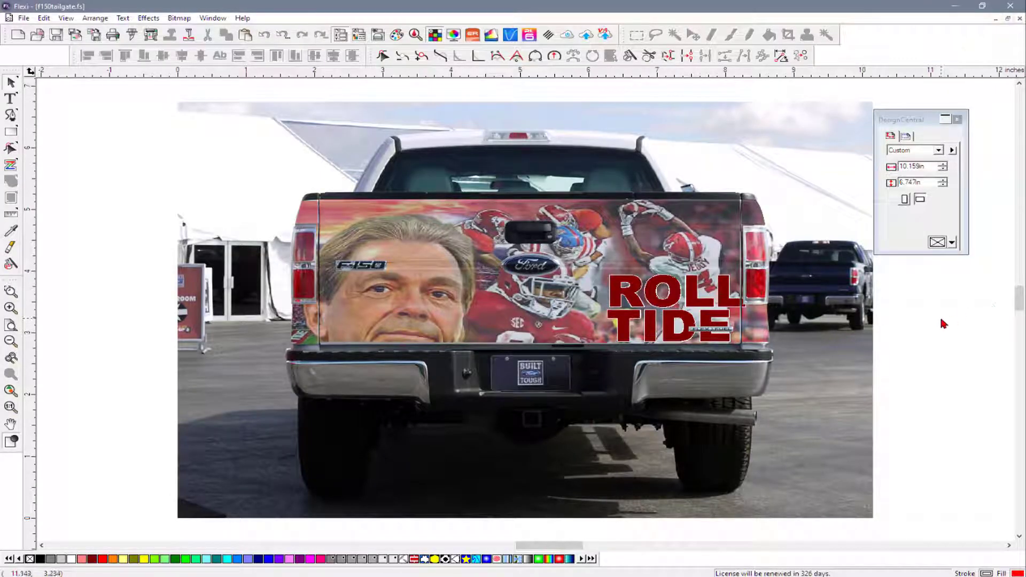
Step: Check the width and height of the masked truck photo
left_click(822, 449)
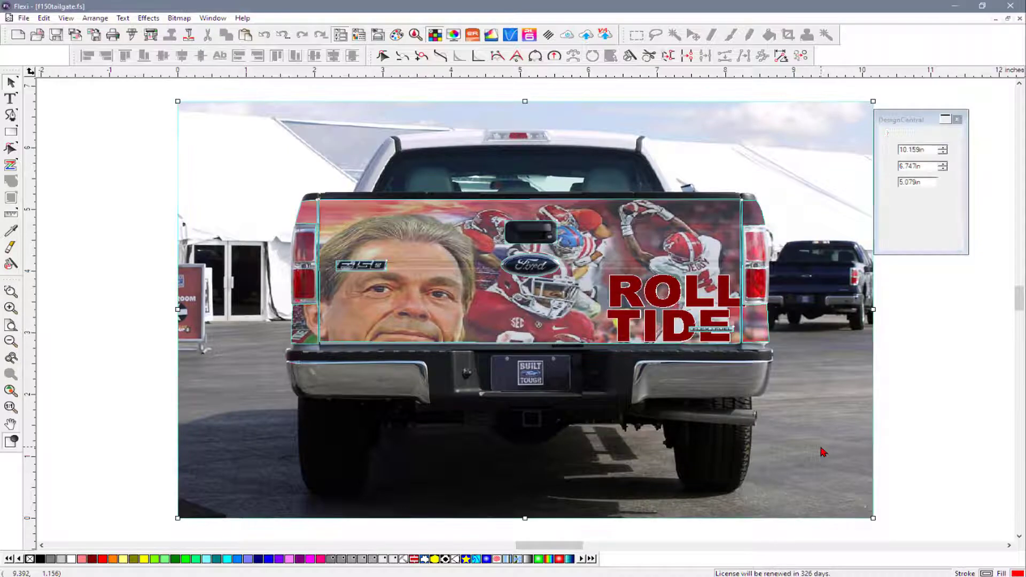
left_click(926, 150)
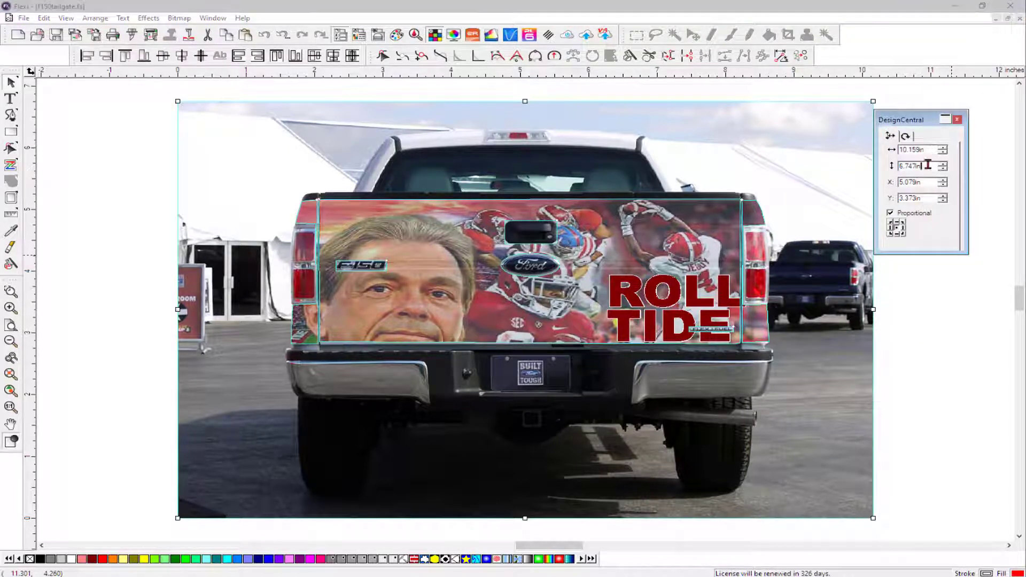
left_click(948, 377)
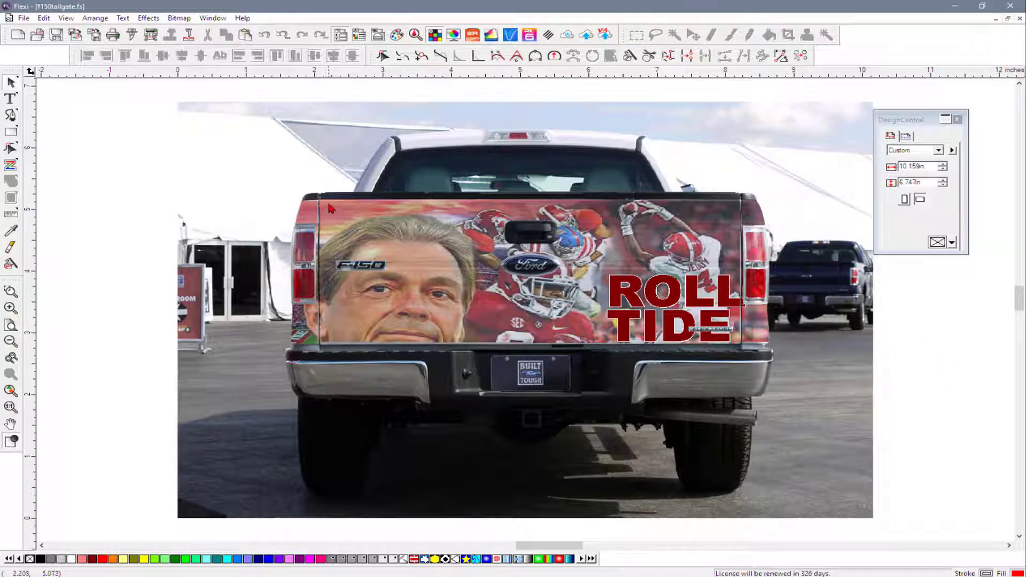
Step: Draw a red rectangle about 6.16 in wide and 0.16 in high across the tailgate's upper edge, between its side seams
left_click(11, 291)
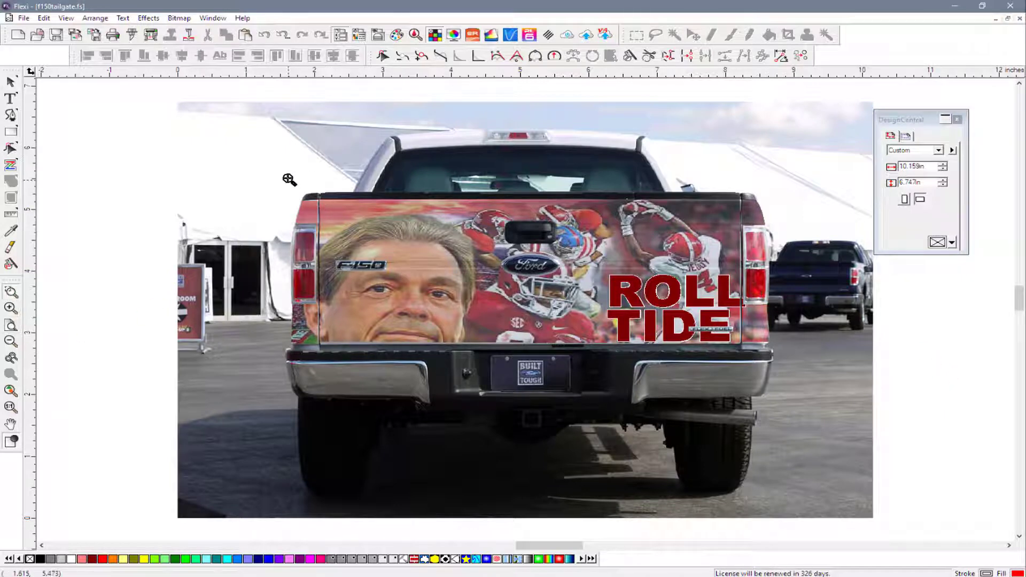
left_click_drag(289, 179, 765, 275)
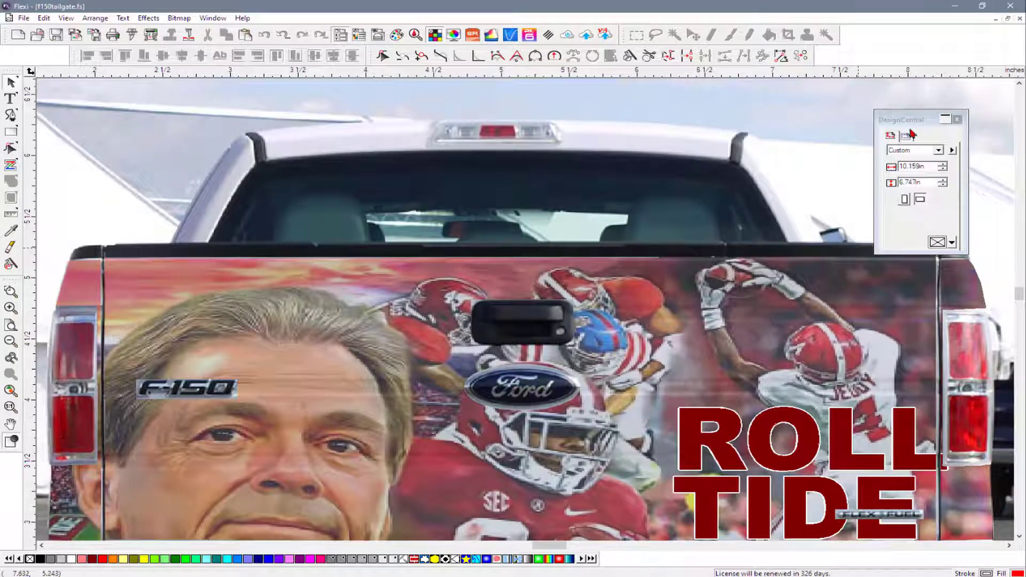
left_click_drag(911, 119, 908, 75)
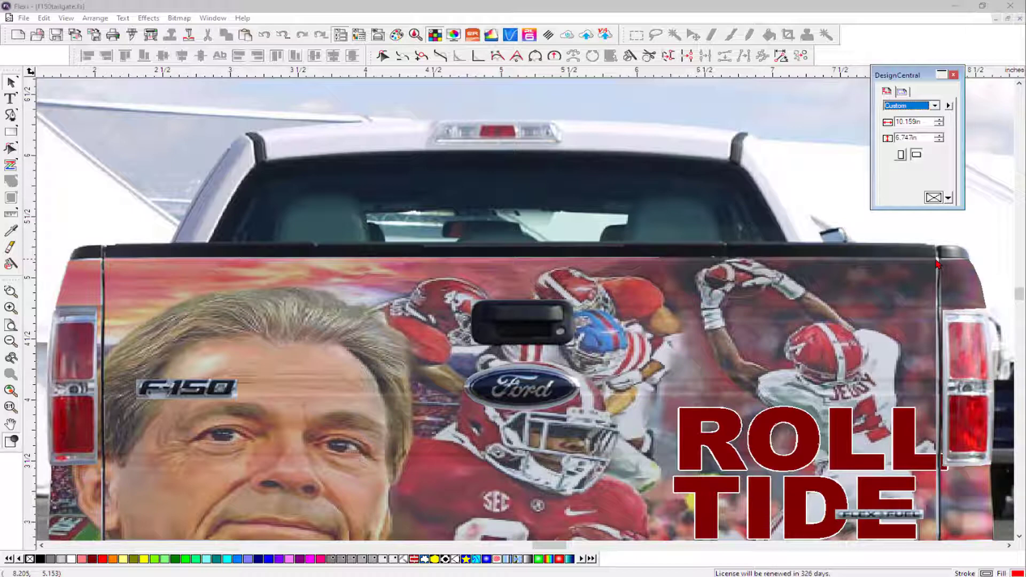
left_click(10, 134)
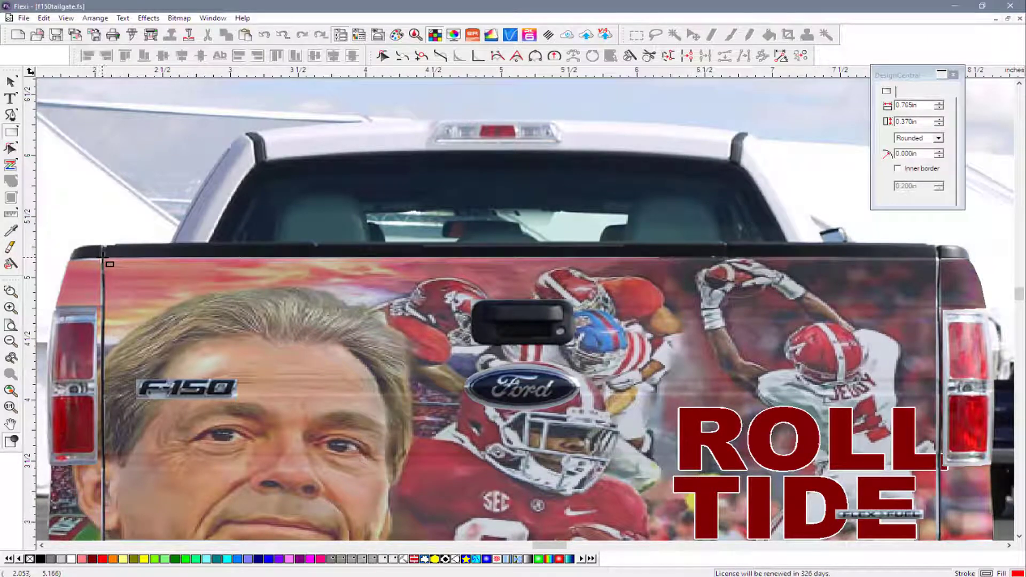
left_click_drag(103, 257, 939, 280)
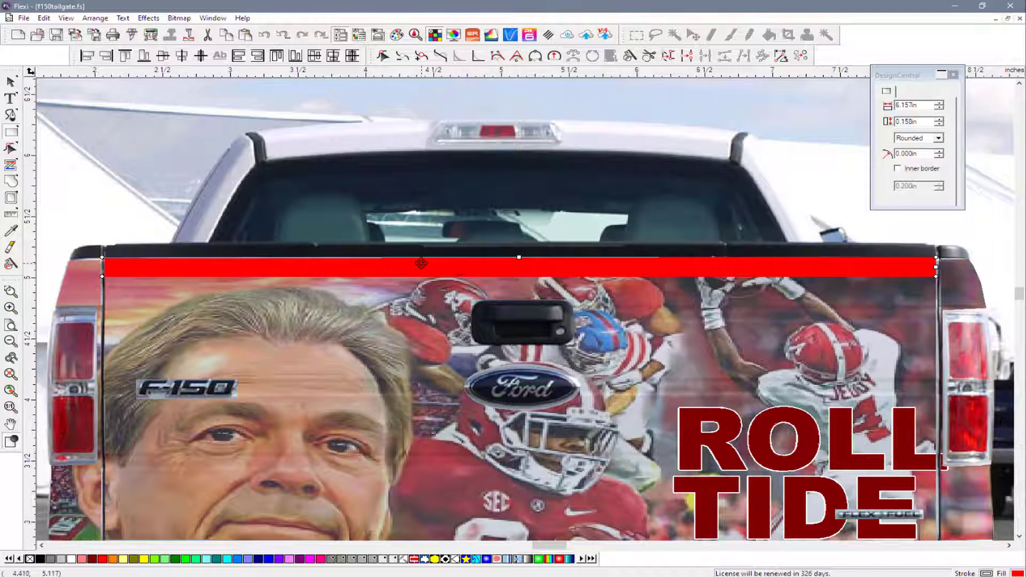
left_click(922, 103)
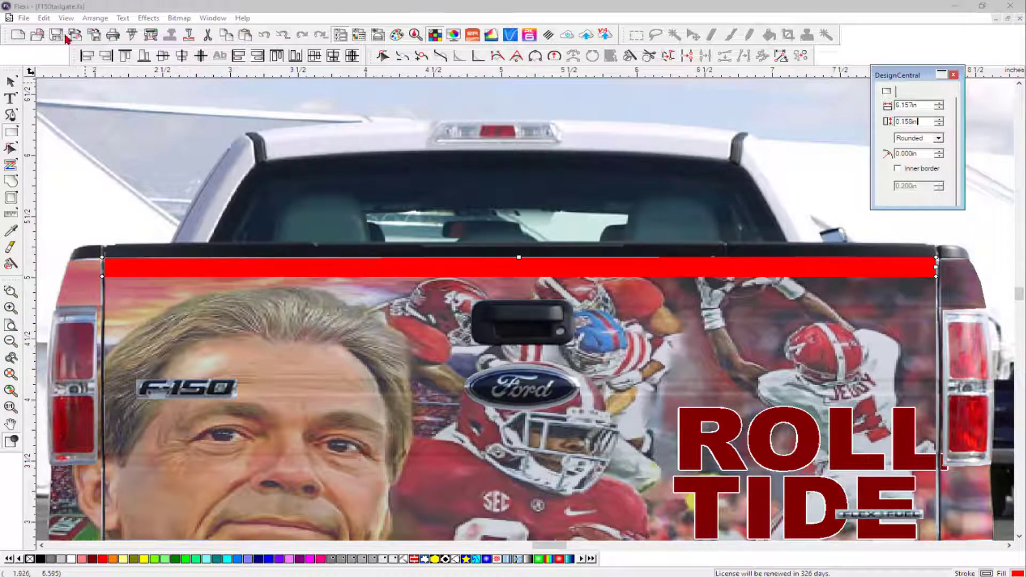
Step: Resize the rectangle proportionally to 48 in wide with the scale applied to all objects, and delete the rectangle
left_click(94, 19)
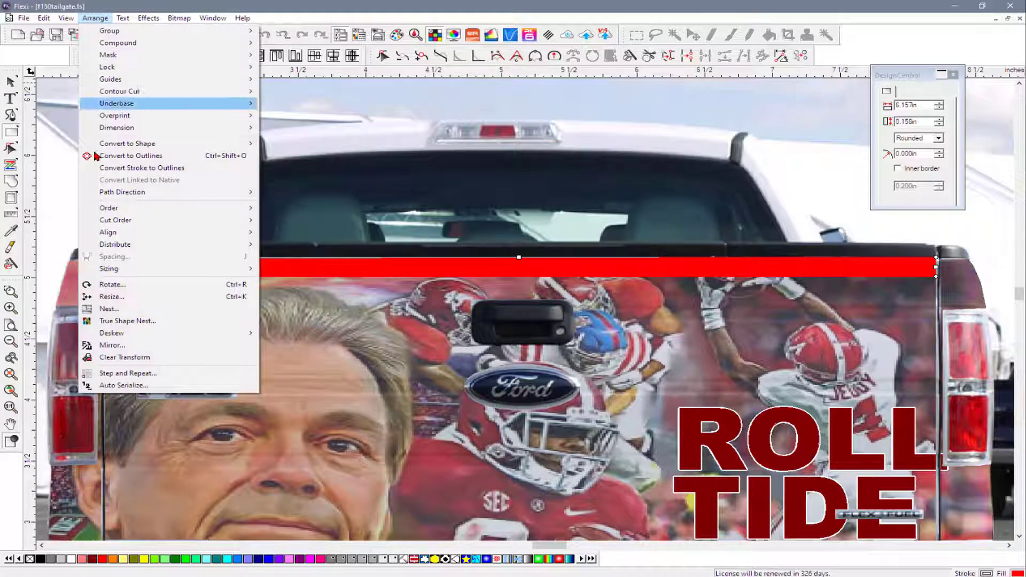
left_click(110, 298)
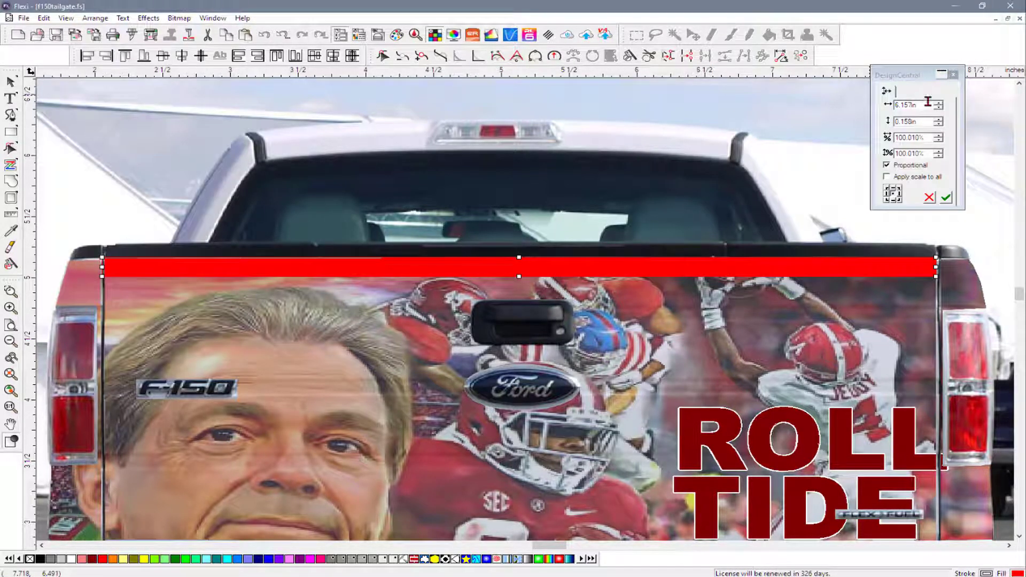
left_click_drag(928, 102, 882, 106)
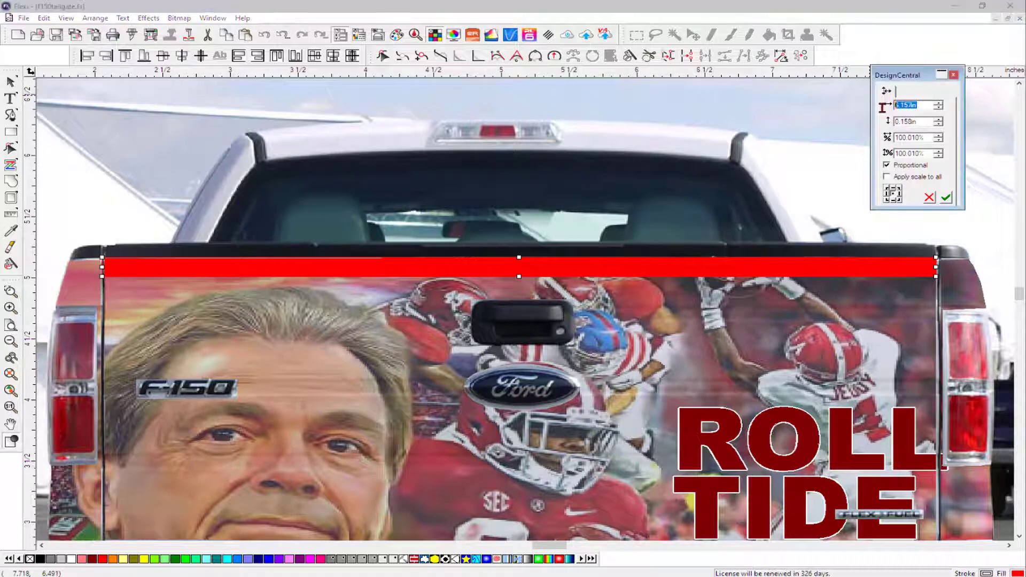
key("BackSpace")
type("48")
key("Tab")
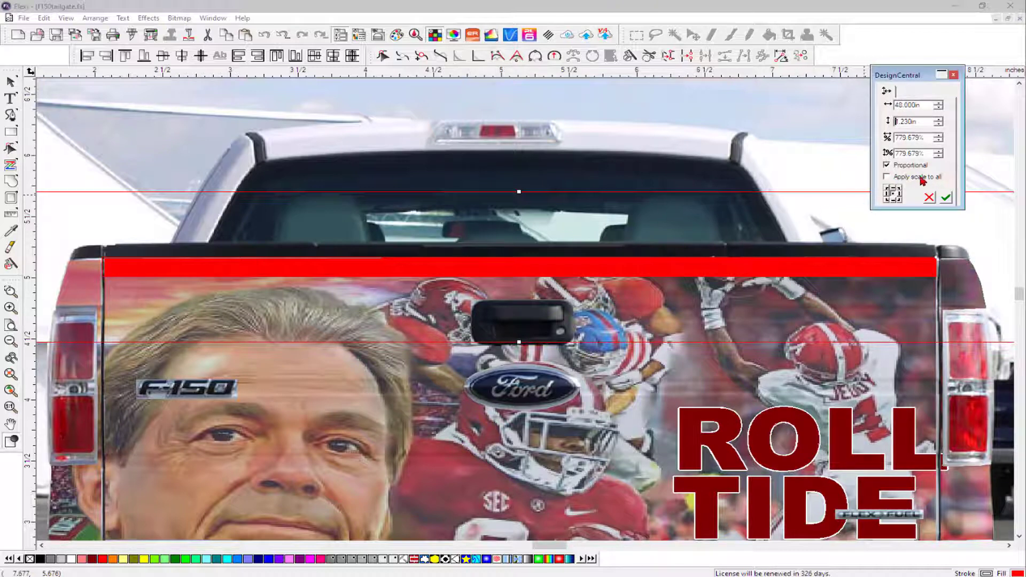
left_click(888, 177)
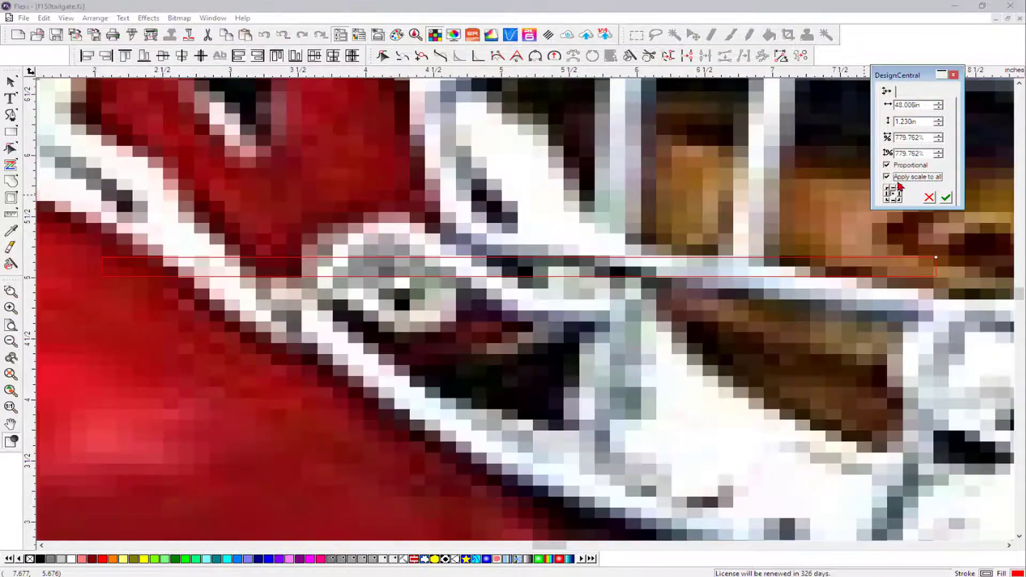
left_click(946, 201)
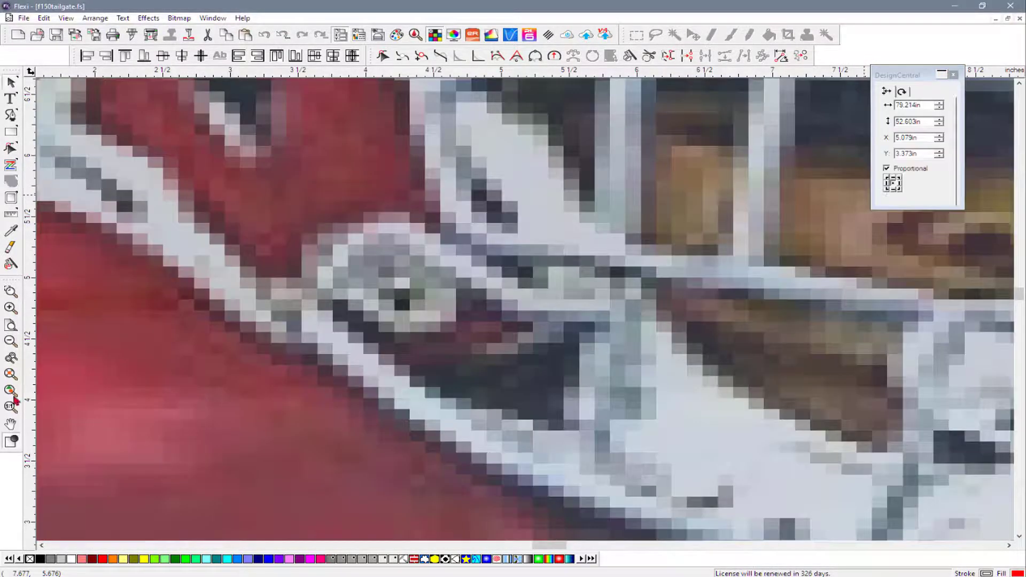
left_click(11, 390)
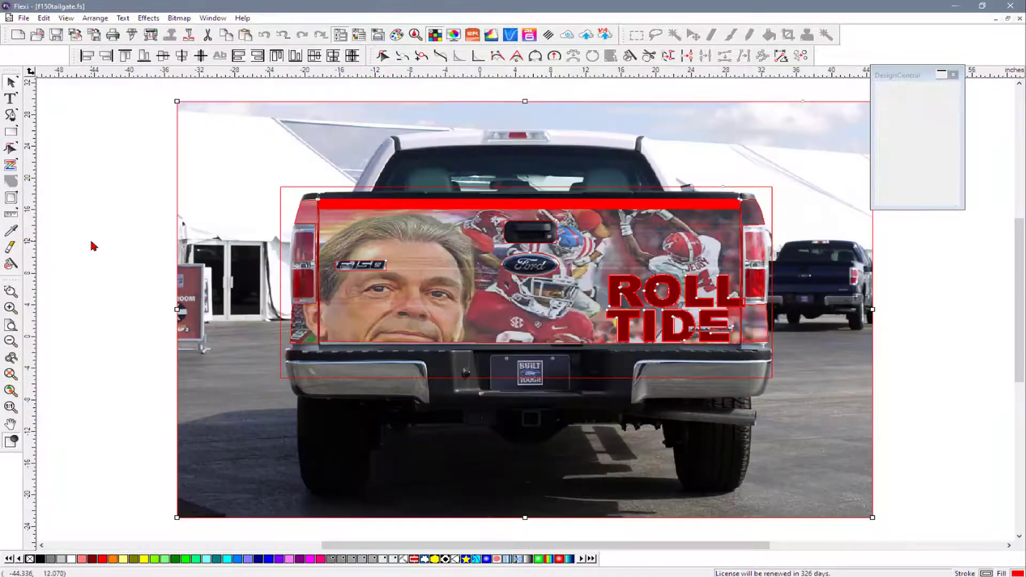
left_click(375, 207)
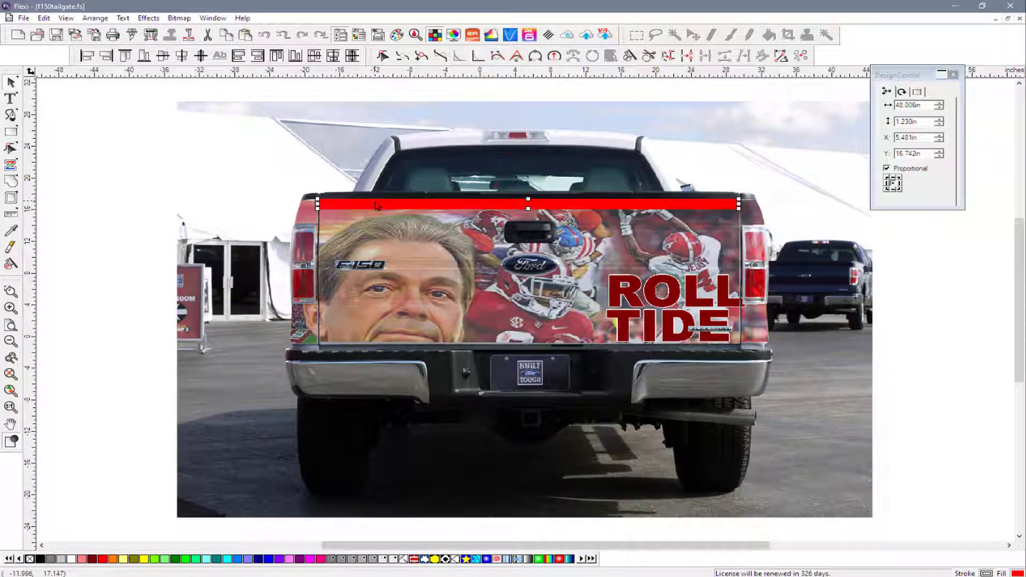
key("Delete")
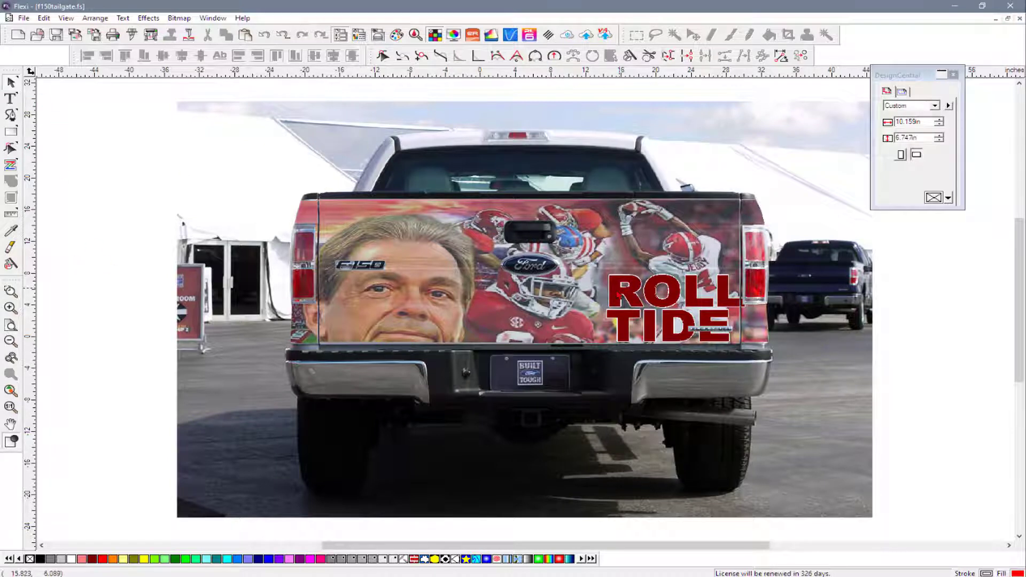
Step: Check the scaled dimensions of the ROLL TIDE text and of the football artwork
left_click(618, 296)
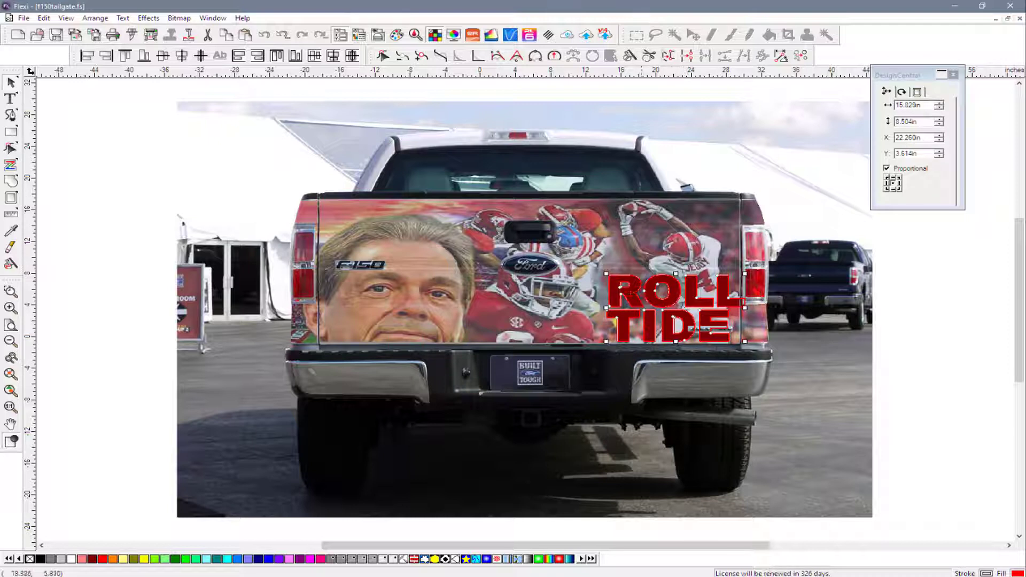
left_click(906, 291)
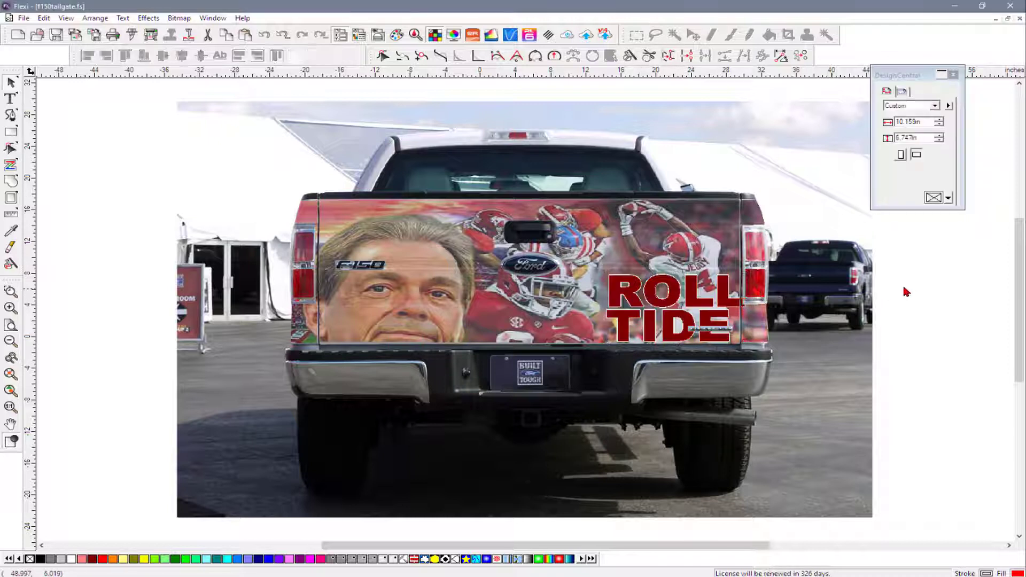
left_click(532, 327)
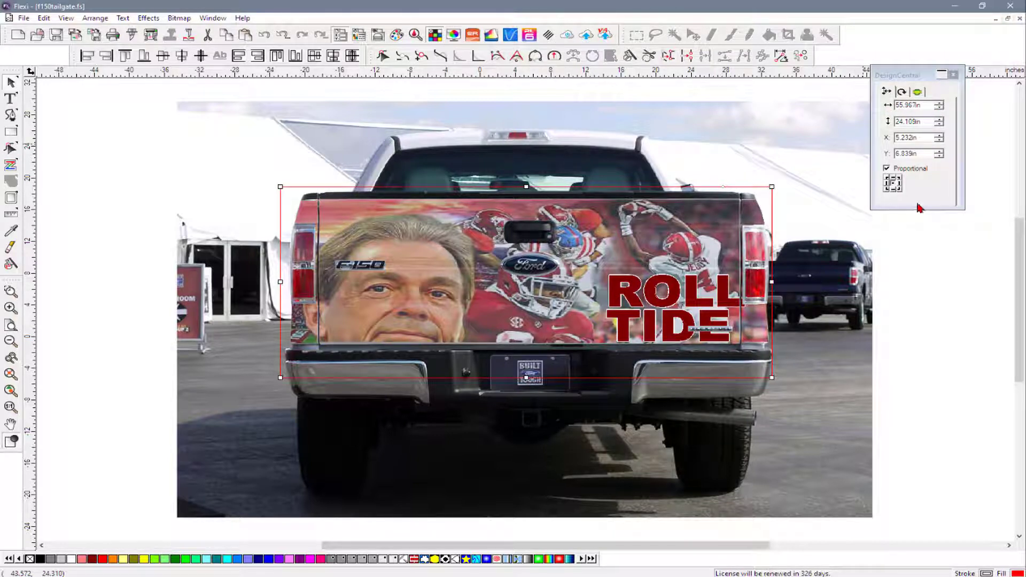
left_click(904, 355)
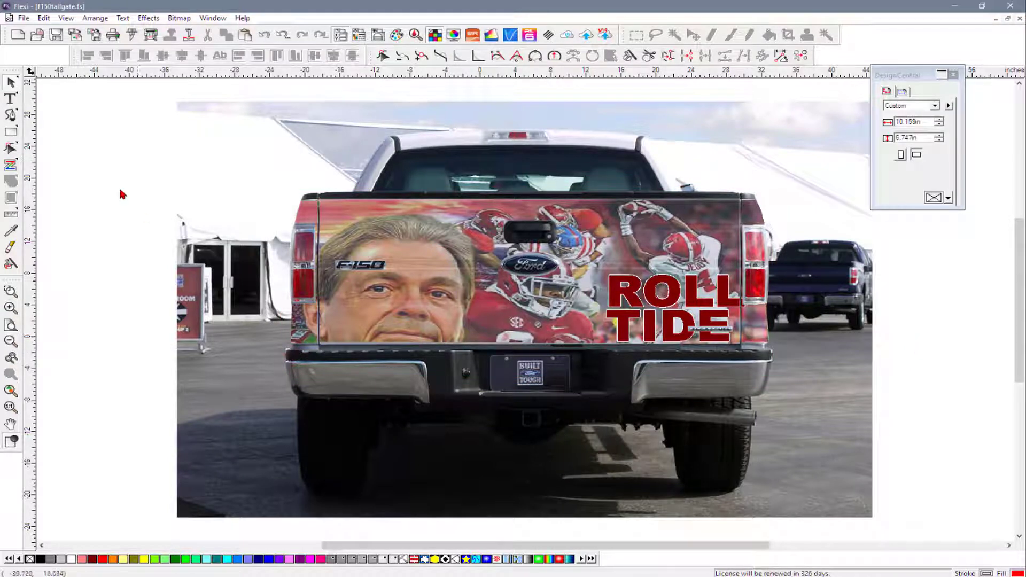
Step: Draw a rectangle about 3.11 in wide and 0.34 in high starting at the tailgate's upper left corner
left_click(12, 132)
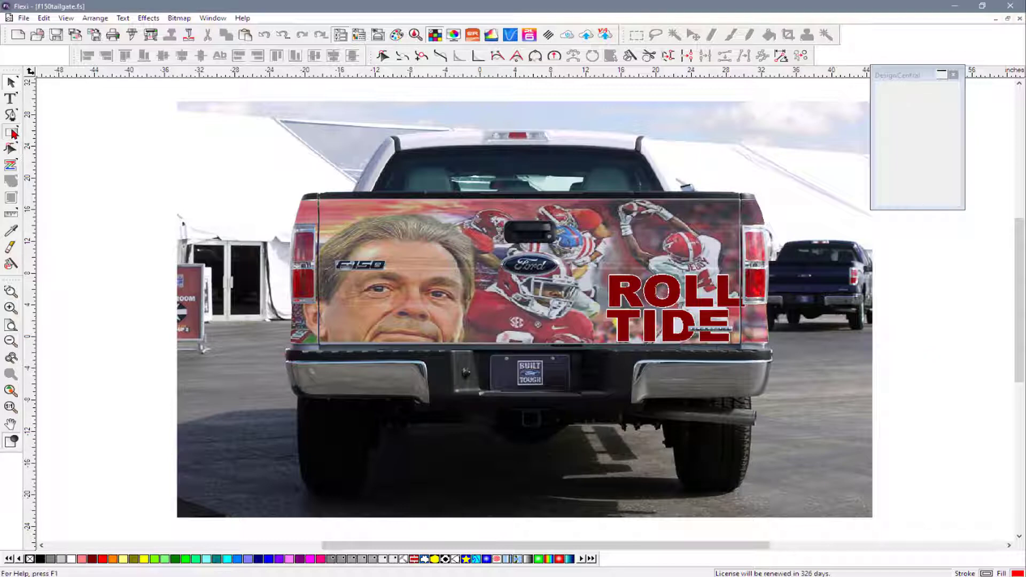
left_click(11, 291)
left_click_drag(303, 175, 782, 269)
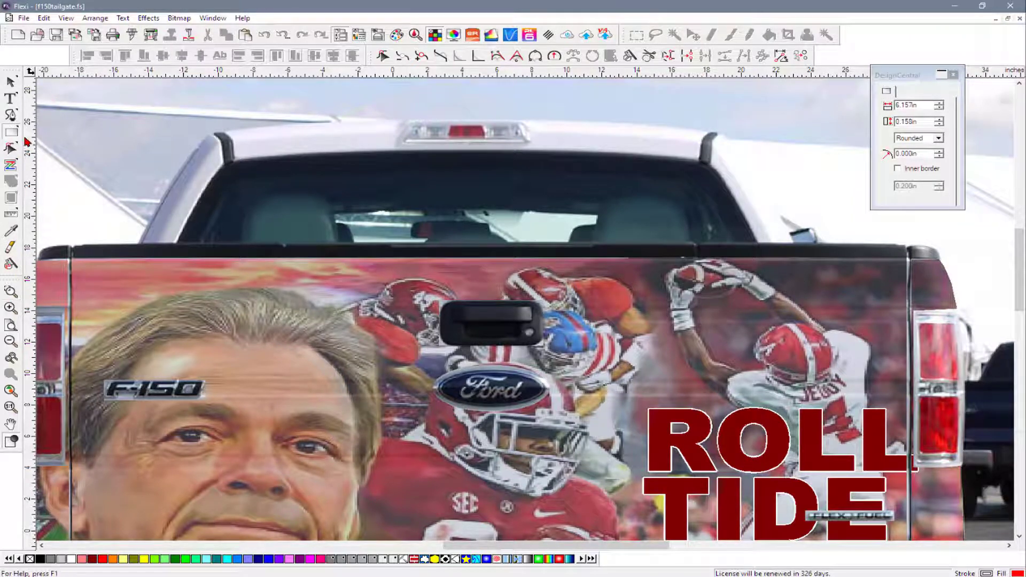
left_click(11, 291)
left_click_drag(107, 226, 54, 274)
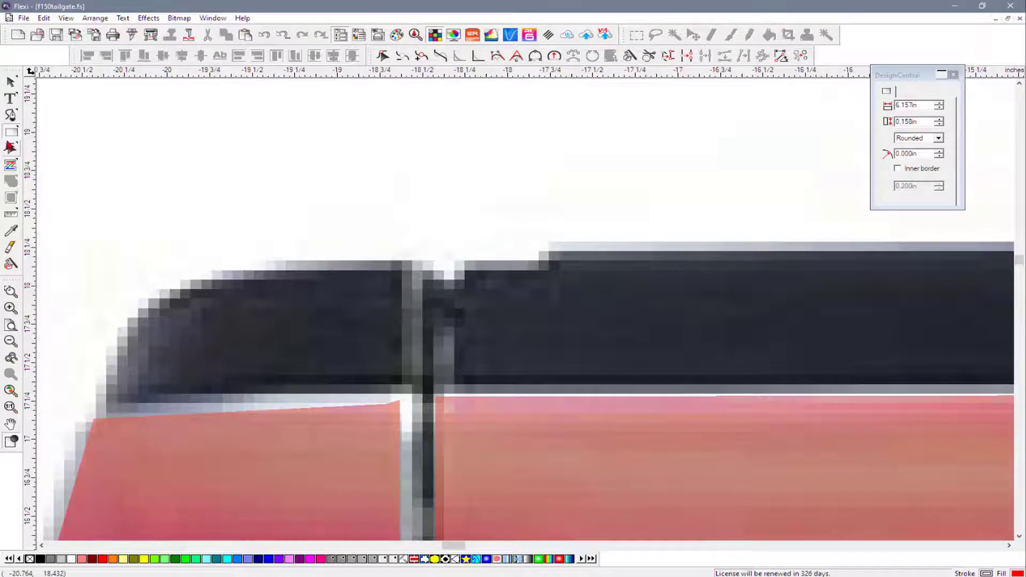
left_click(10, 134)
left_click_drag(436, 397, 963, 446)
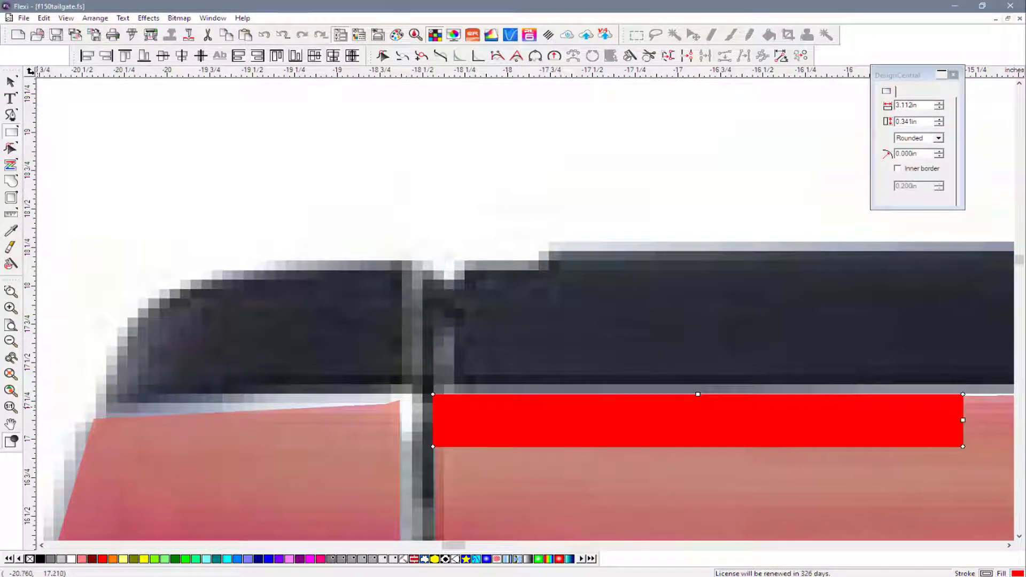
Step: Stretch the rectangle to the seam at the tailgate's opposite side, about 47.95 in wide, to verify the tailgate width
left_click(11, 392)
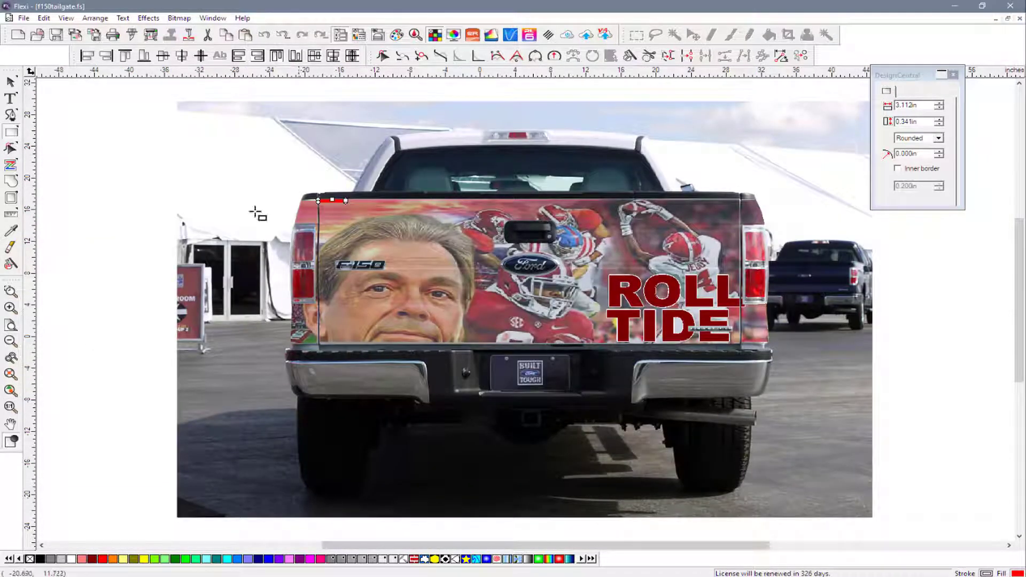
left_click(11, 82)
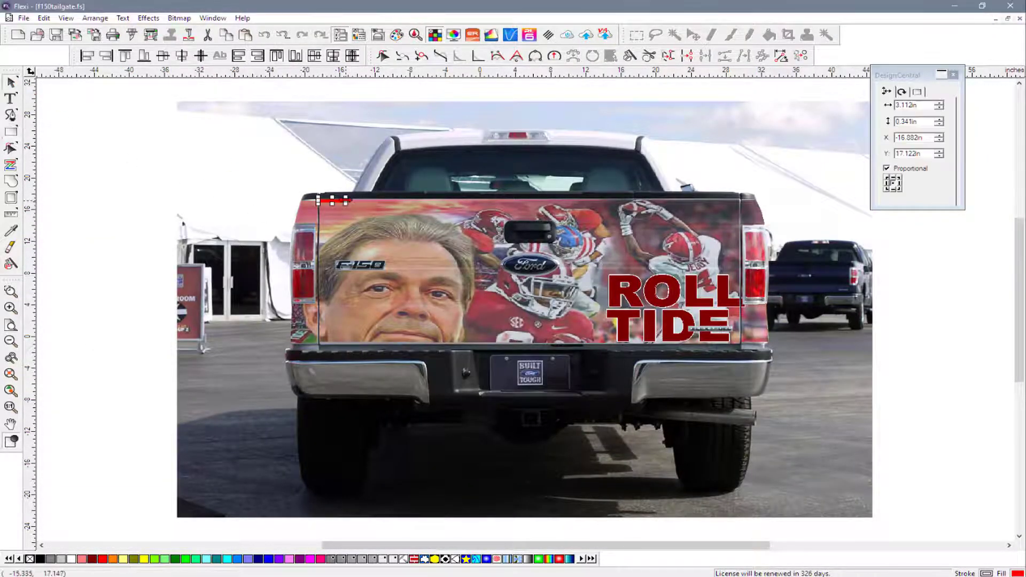
mouse_move(345, 201)
left_mouse_down()
mouse_move(680, 203)
mouse_move(740, 213)
left_mouse_up()
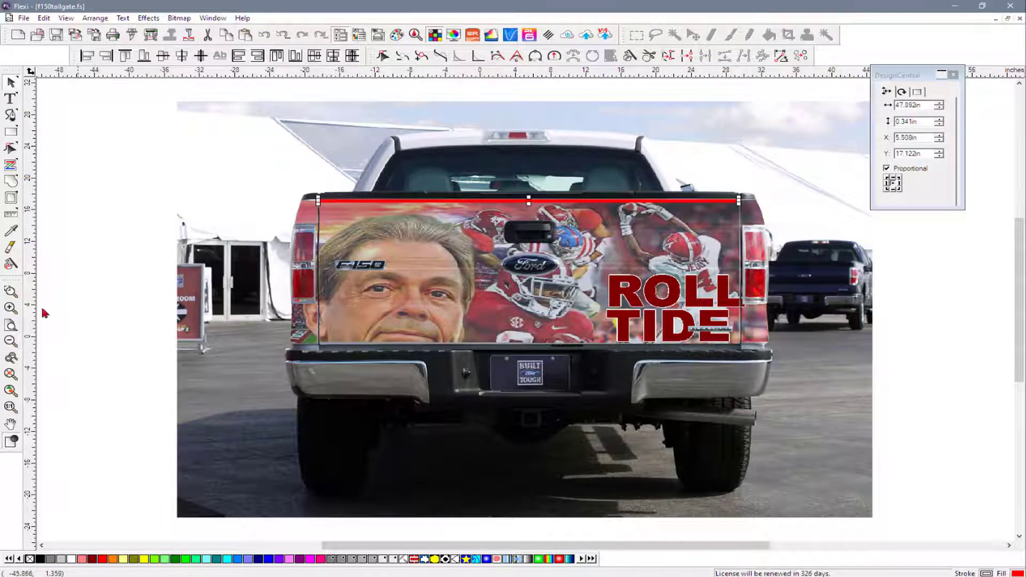
left_click(10, 291)
left_click_drag(712, 180, 808, 255)
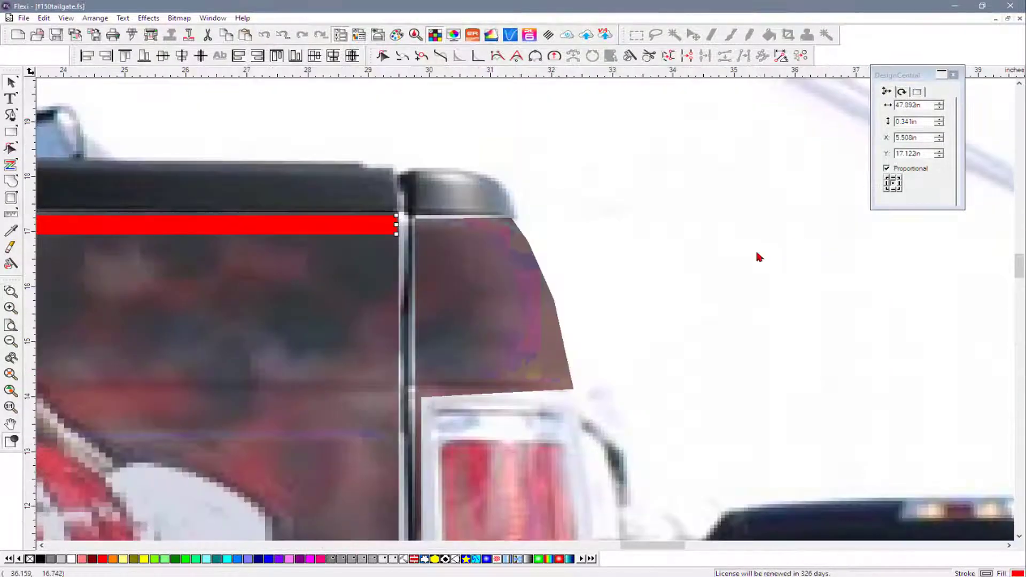
mouse_move(397, 224)
left_mouse_down()
mouse_move(408, 224)
mouse_move(400, 229)
left_mouse_up()
left_click(10, 374)
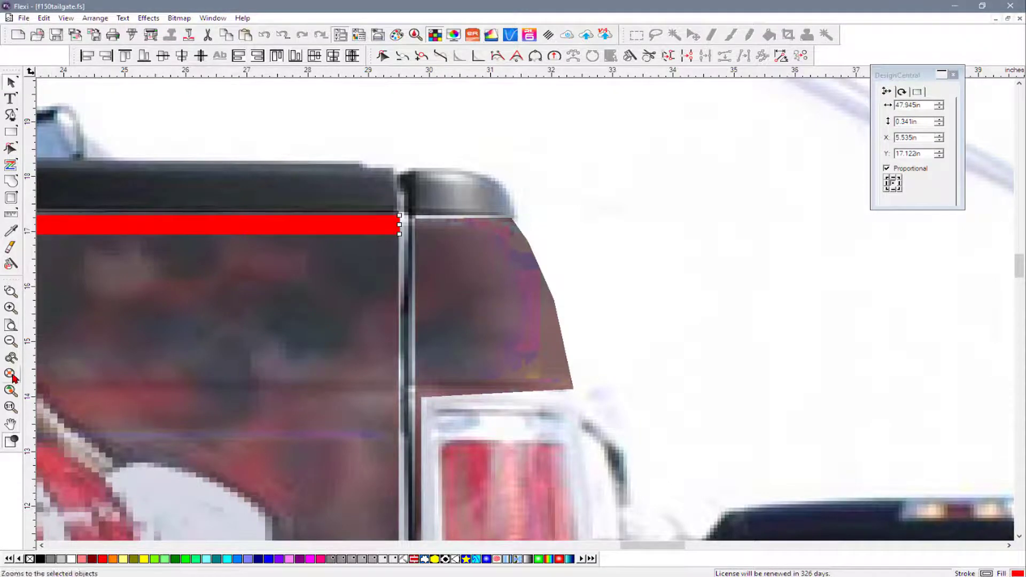
left_click(921, 106)
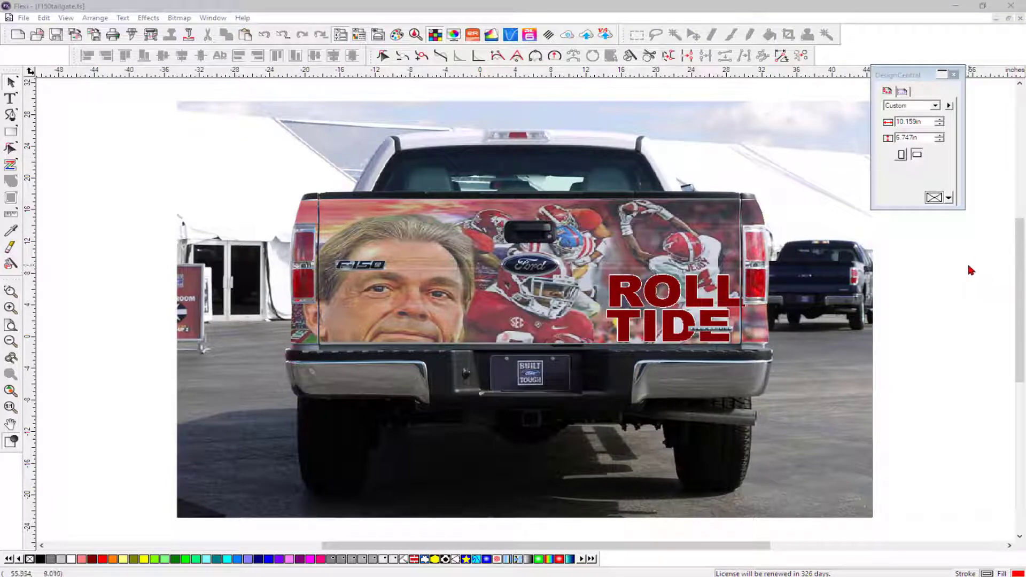
Step: Duplicate the transparent football artwork from the tailgate and place the copy directly below the truck photo
left_click_drag(1018, 263, 1017, 291)
left_click(442, 233)
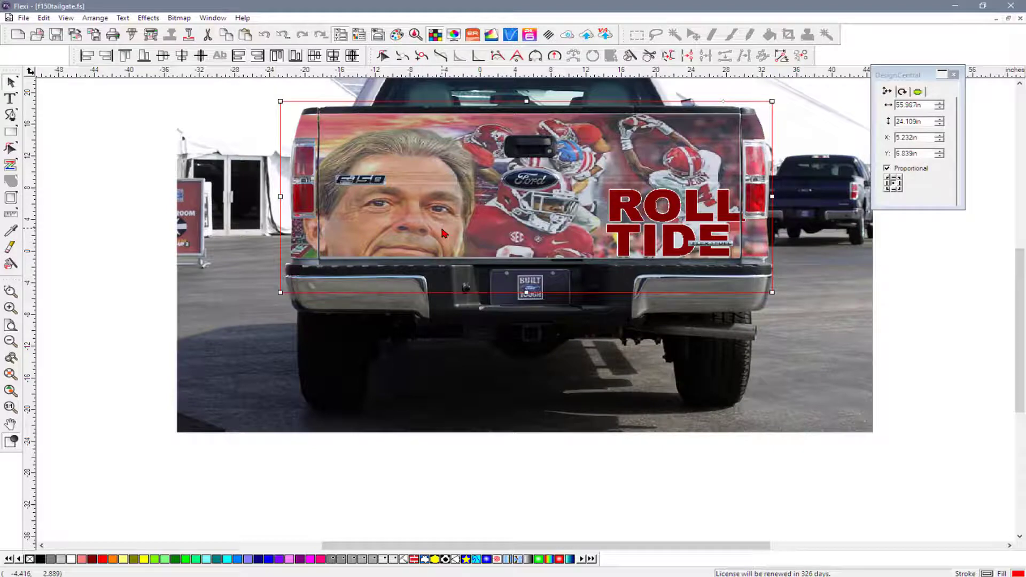
left_click_drag(442, 233, 360, 491)
left_click_drag(446, 477, 436, 542)
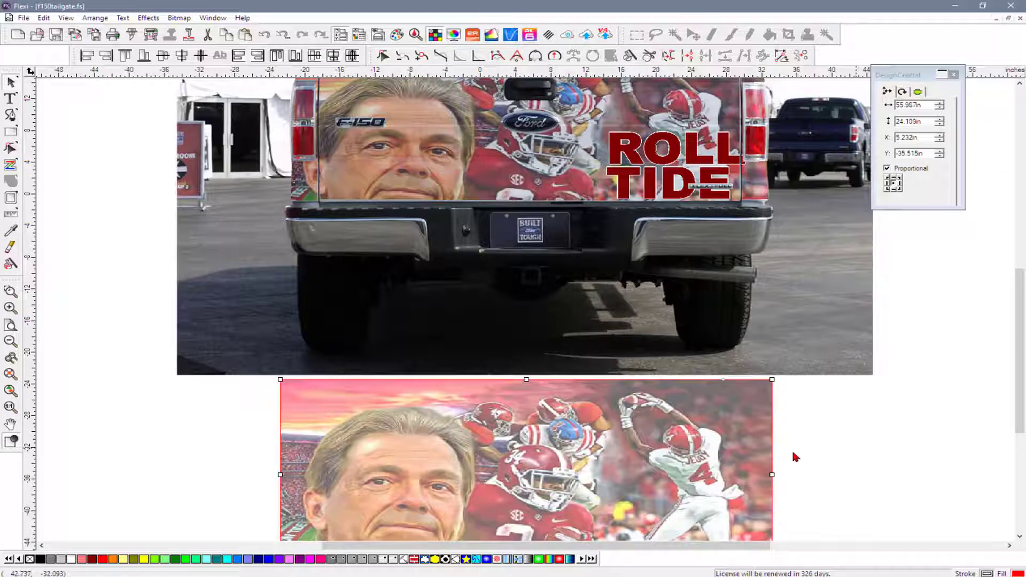
Step: Clear the transparent lens from the artwork copy below the truck and inspect the full artwork
right_click(663, 449)
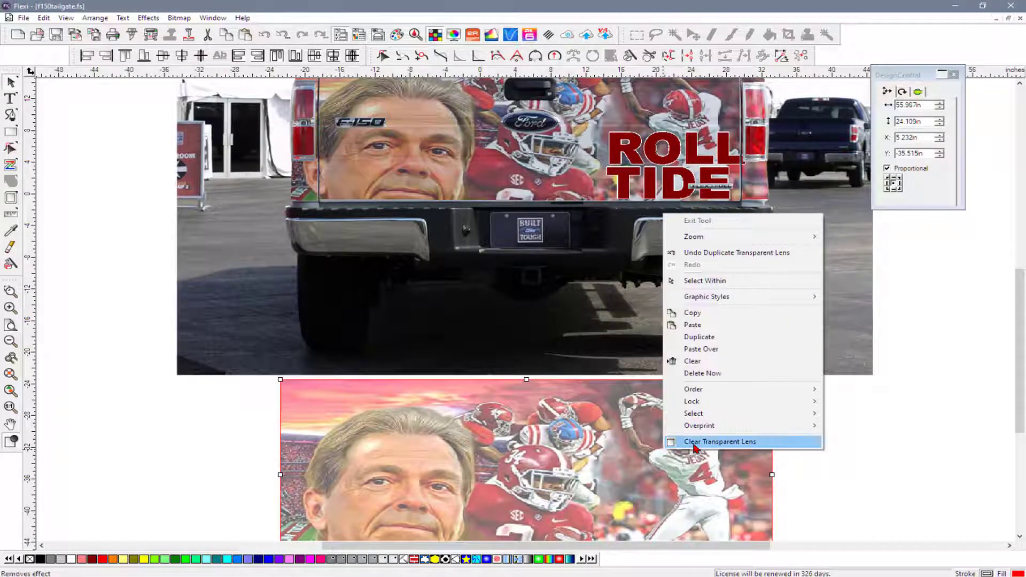
left_click(819, 439)
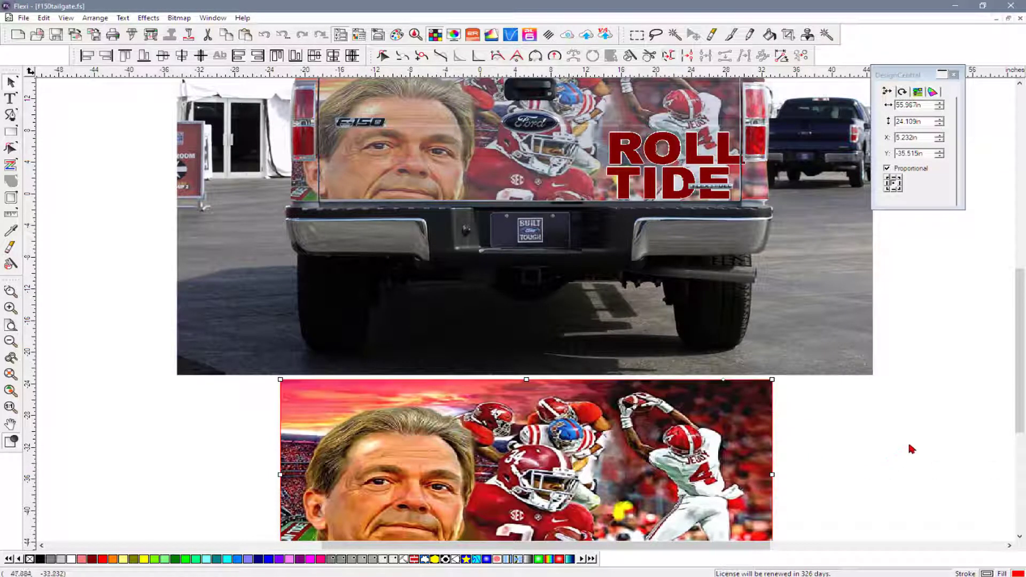
scroll(911, 448, "up", 5)
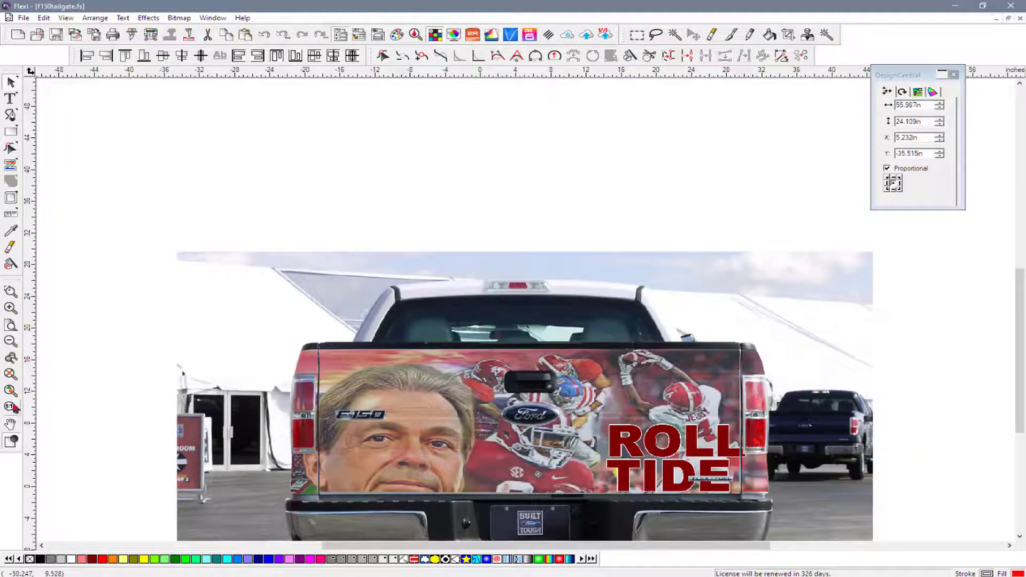
left_click(10, 376)
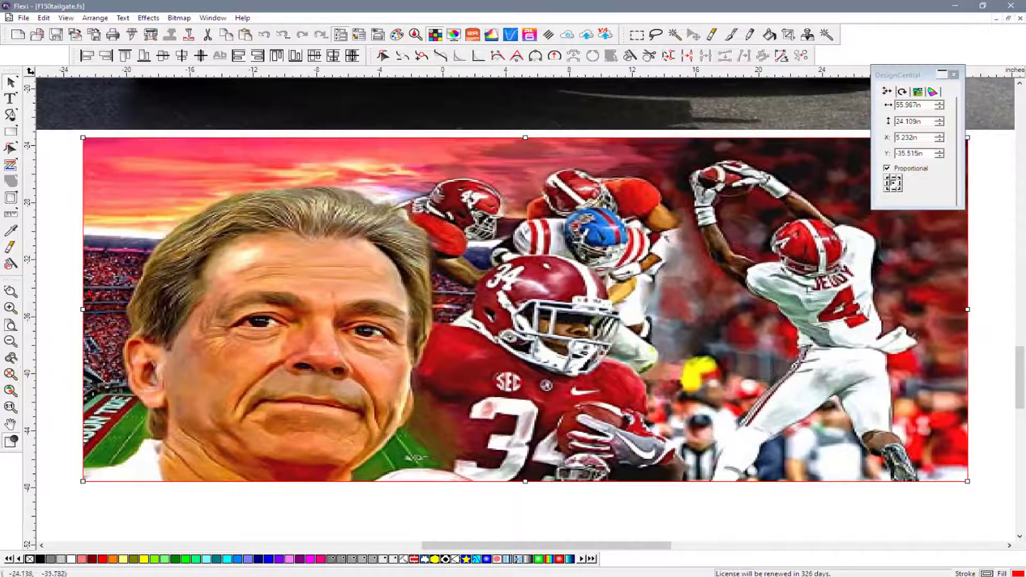
left_click(11, 391)
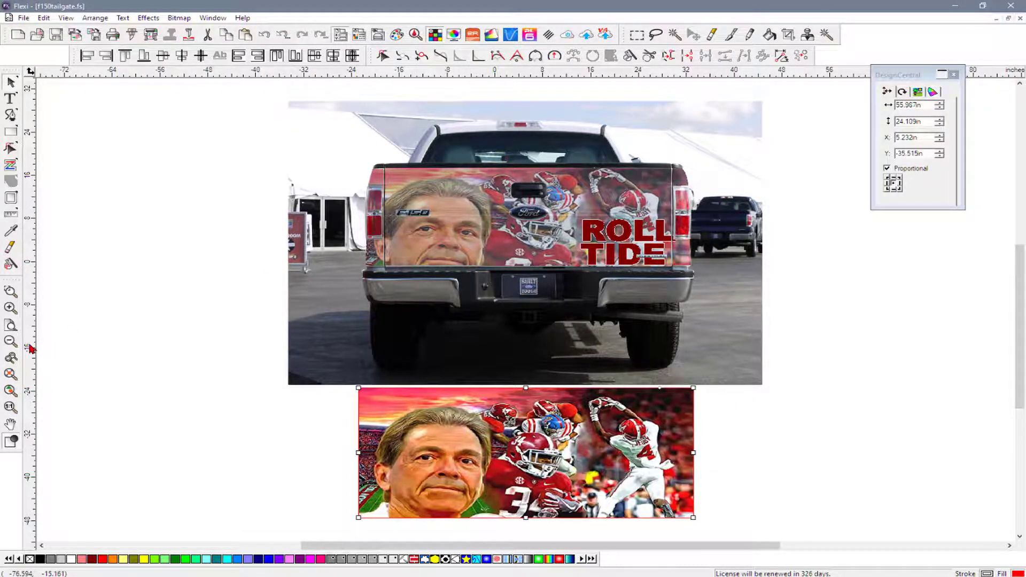
Step: Place two vertical guides just beyond the tailgate's side seams, running down through the artwork copy
left_click_drag(31, 348, 378, 377)
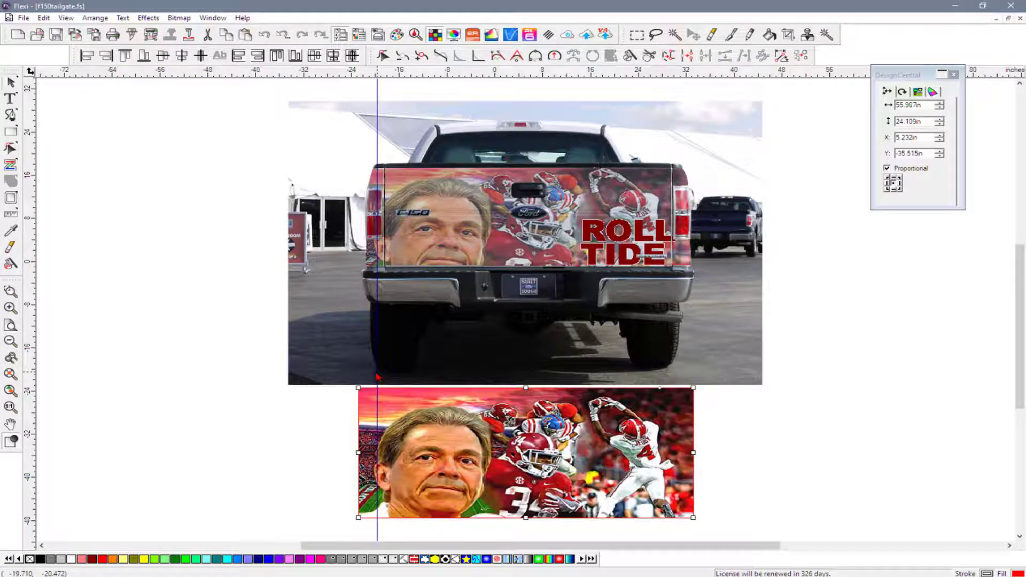
left_click_drag(35, 455, 679, 442)
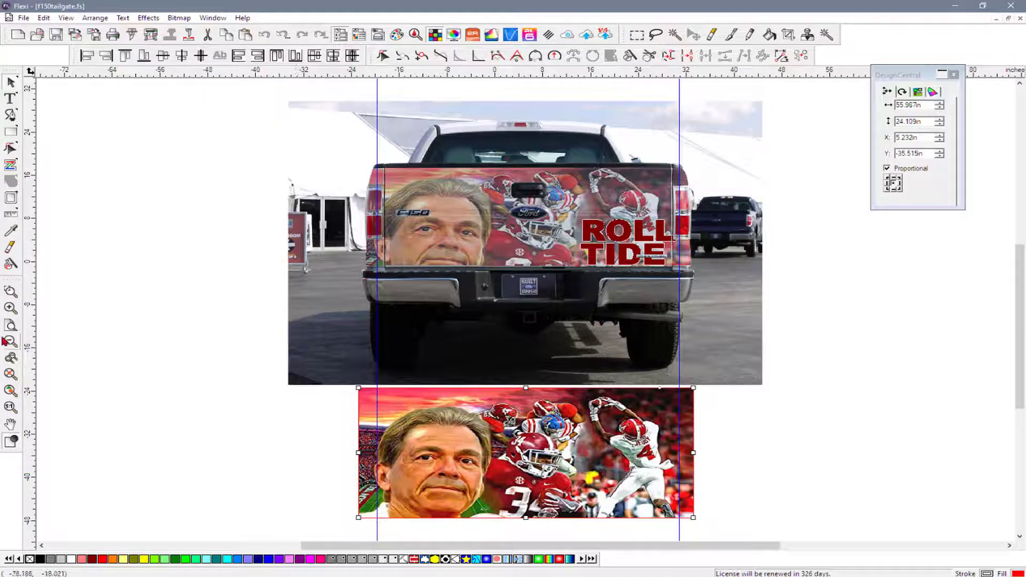
left_click(11, 292)
left_click_drag(280, 145, 788, 334)
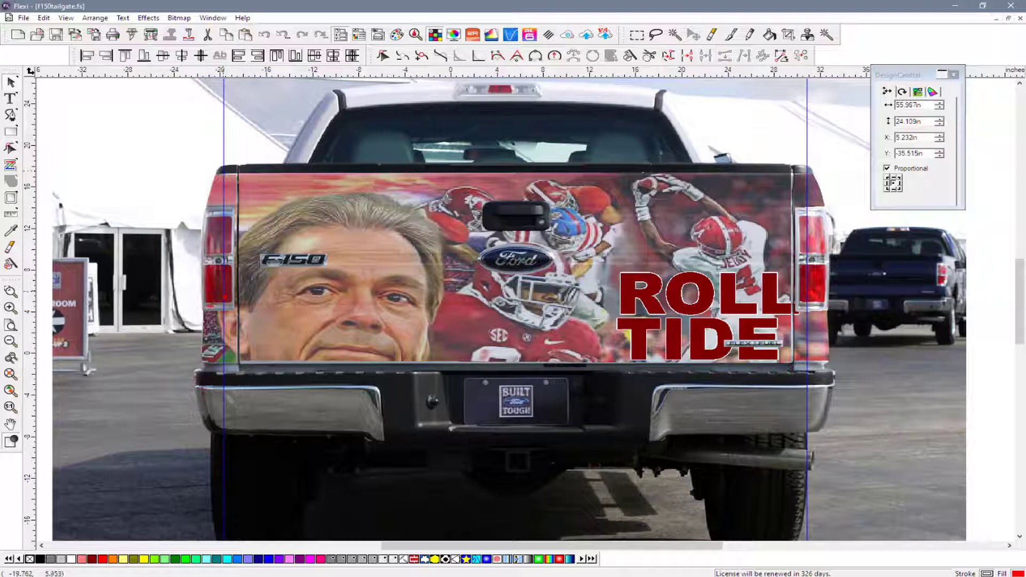
Step: Draw a rectangle about 50.55 in wide and 23.93 in high over the artwork copy, spanning the two guides
scroll(116, 430, "down", 5)
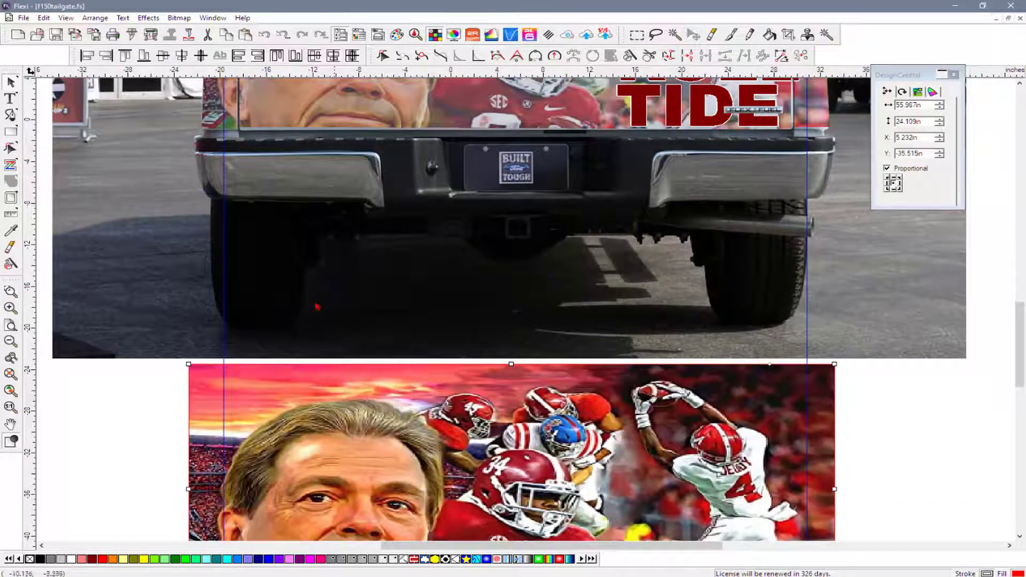
scroll(144, 438, "down", 2)
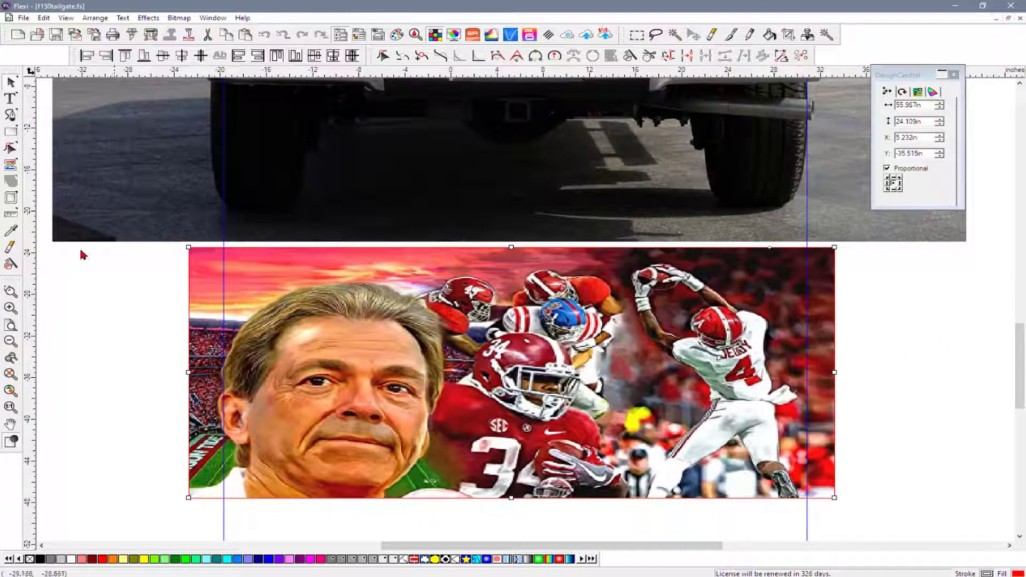
left_click(11, 131)
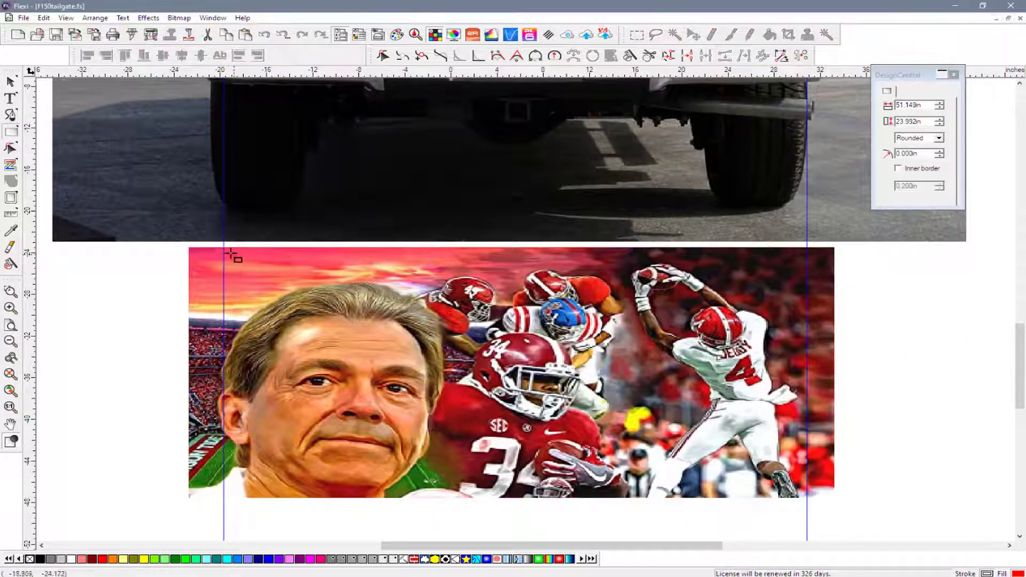
left_click_drag(224, 247, 805, 498)
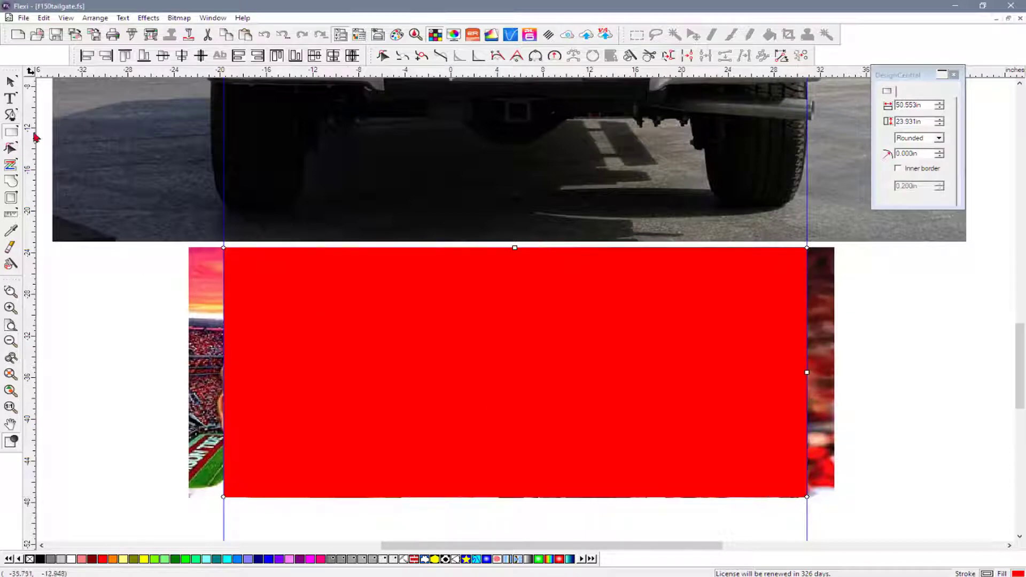
Step: Mask the artwork copy with the red rectangle so the artwork outside the guides is cropped away
left_click(11, 81)
left_click_drag(138, 303, 373, 394)
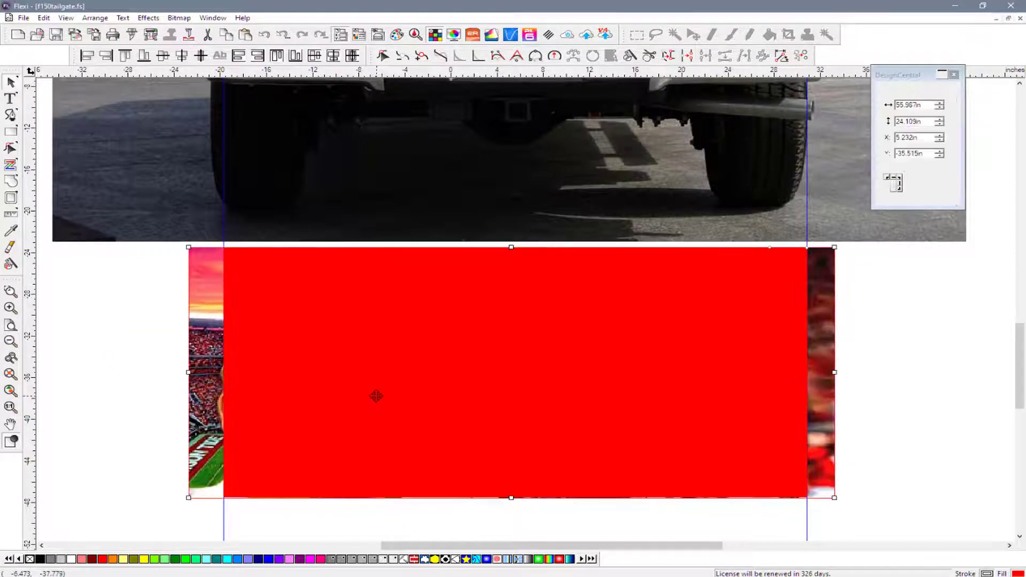
right_click(289, 321)
left_click(302, 315)
left_click(953, 413)
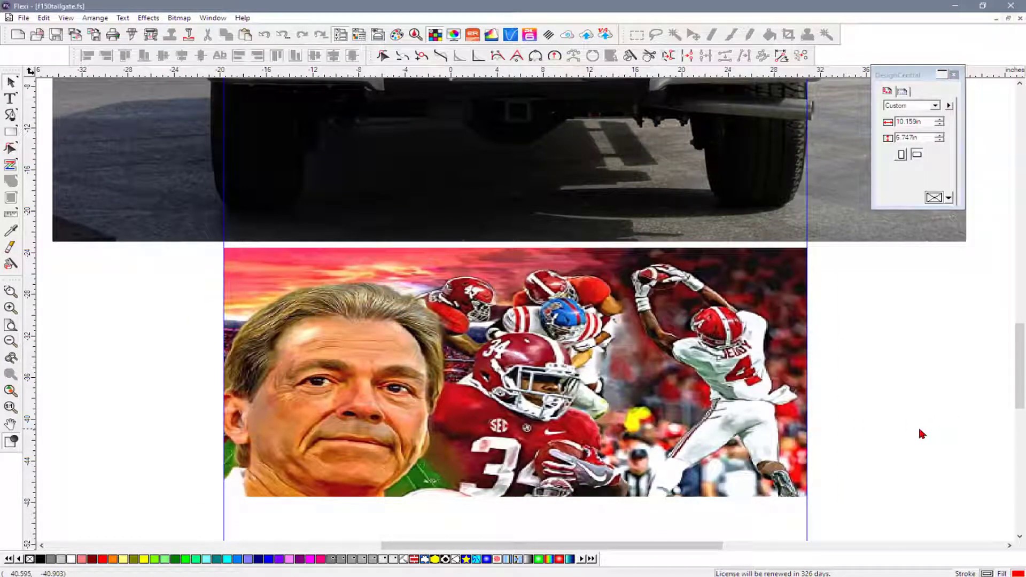
Step: Check the dimensions of the cropped artwork copy below the truck photo
scroll(919, 430, "up", 3)
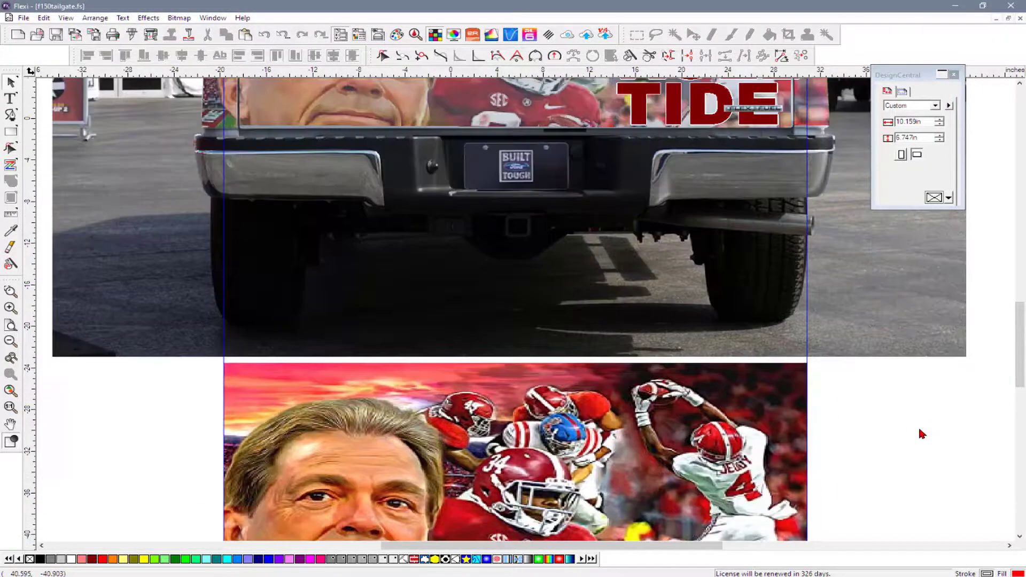
left_click(10, 392)
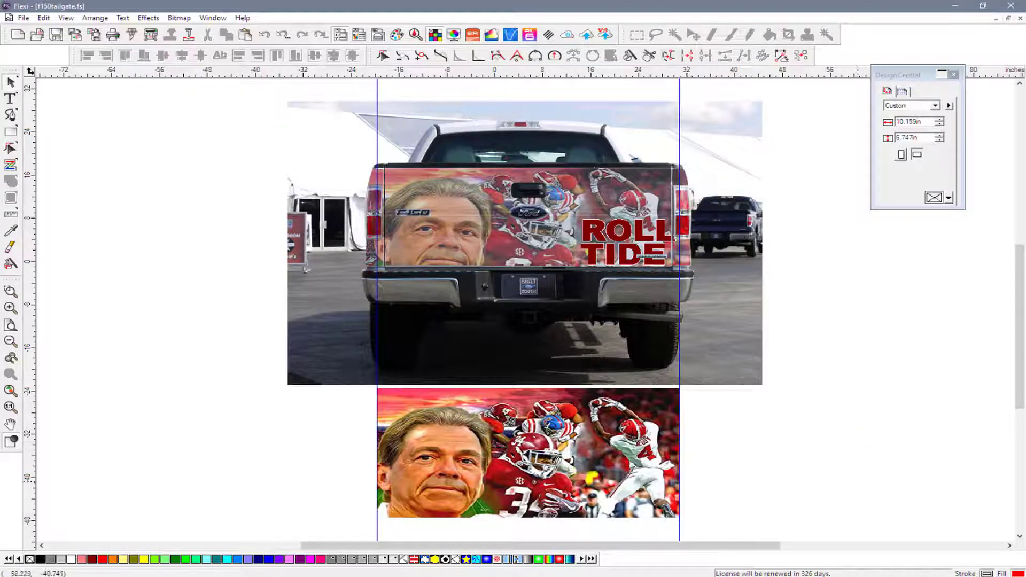
left_click(566, 460)
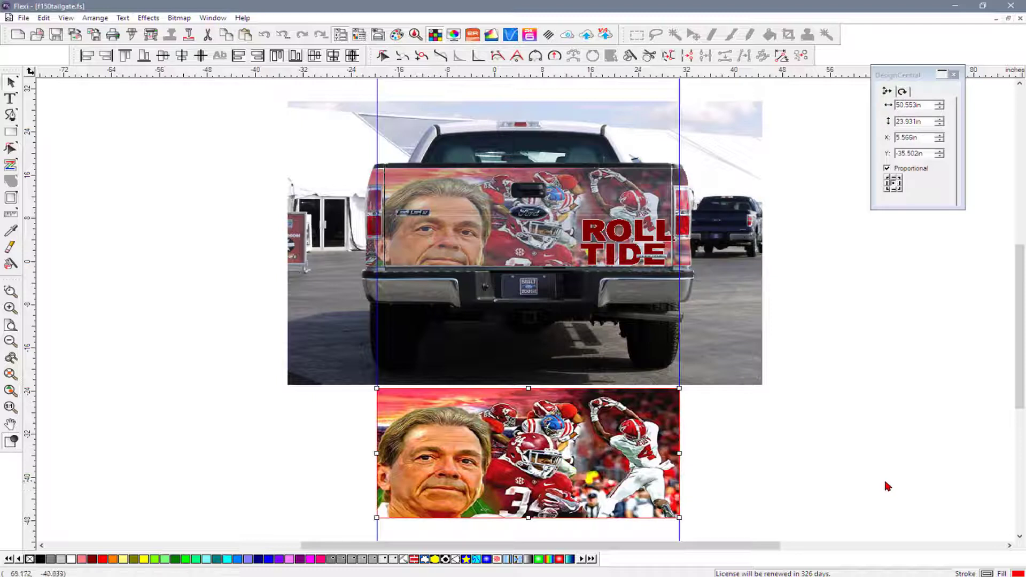
left_click(835, 463)
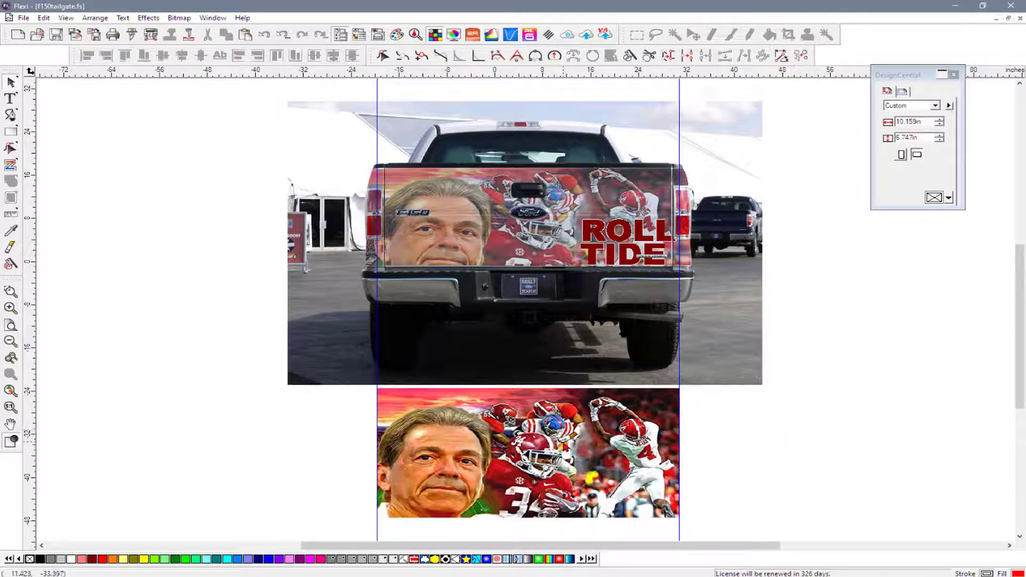
left_click(564, 454)
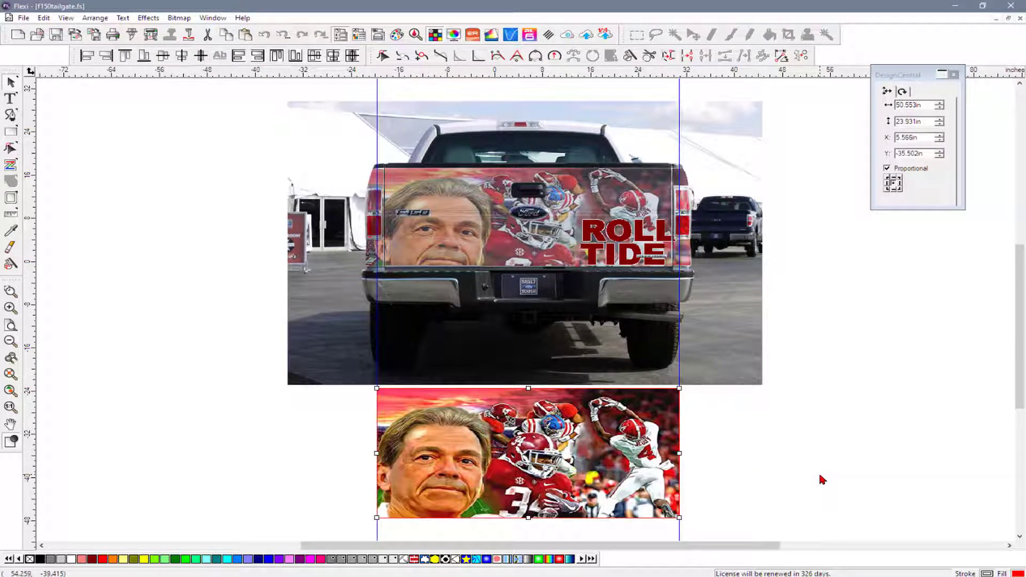
Step: Move the transparent artwork down off the tailgate and delete it
left_click(405, 246)
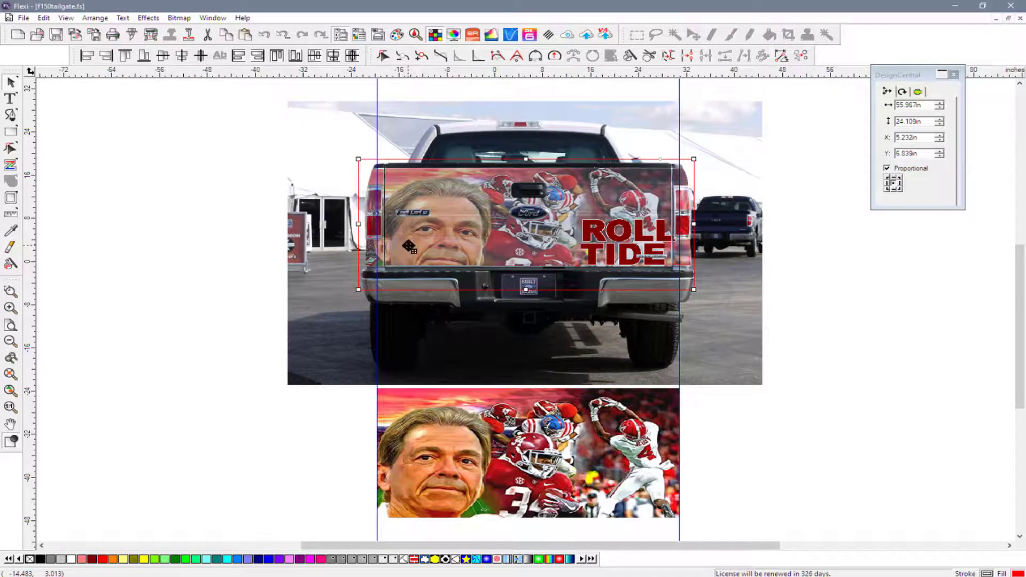
left_click_drag(409, 250, 397, 319)
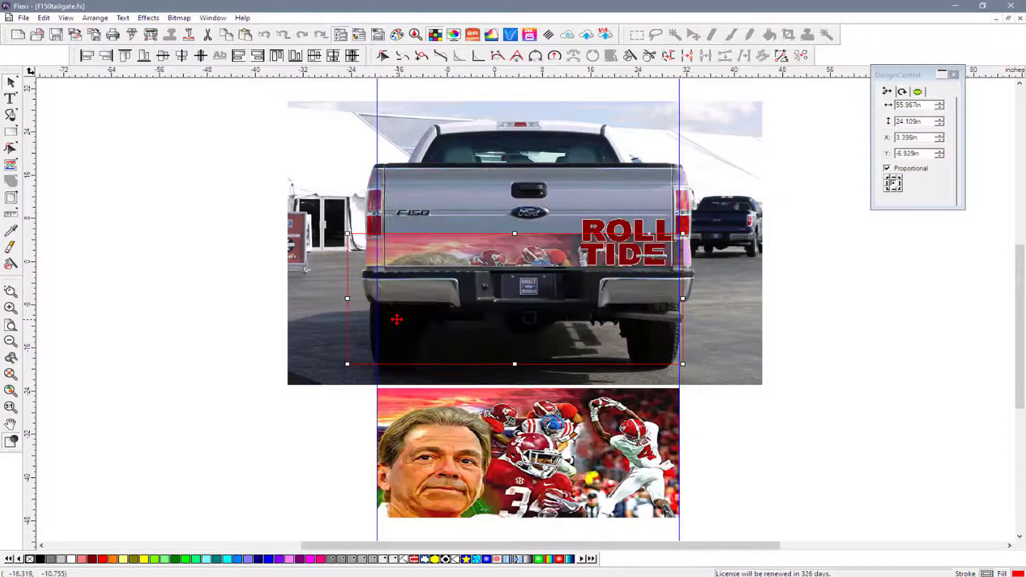
key("Delete")
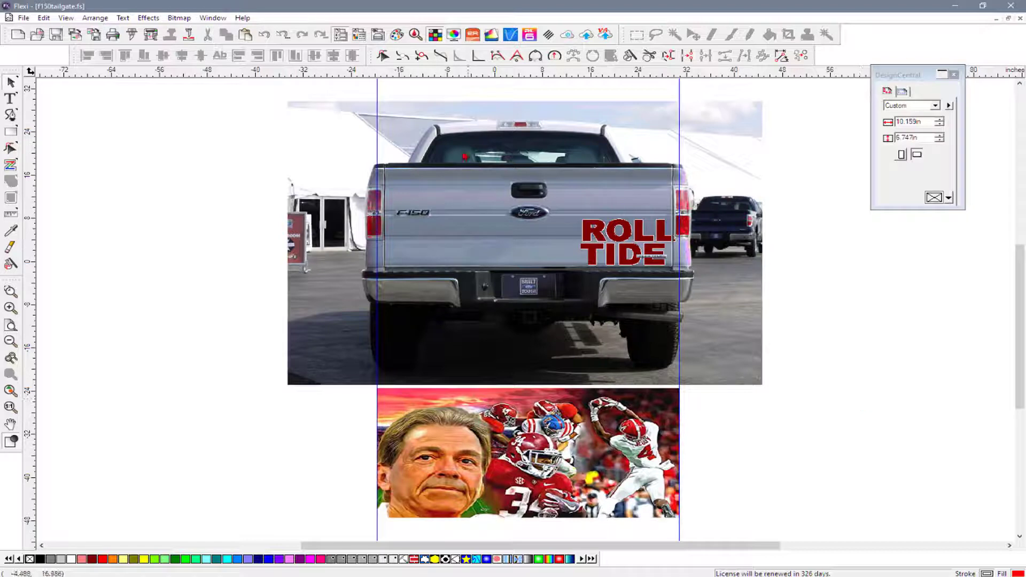
Step: Undo the deletion of the transparent tailgate artwork, keeping the artwork copy masked
left_click(265, 36)
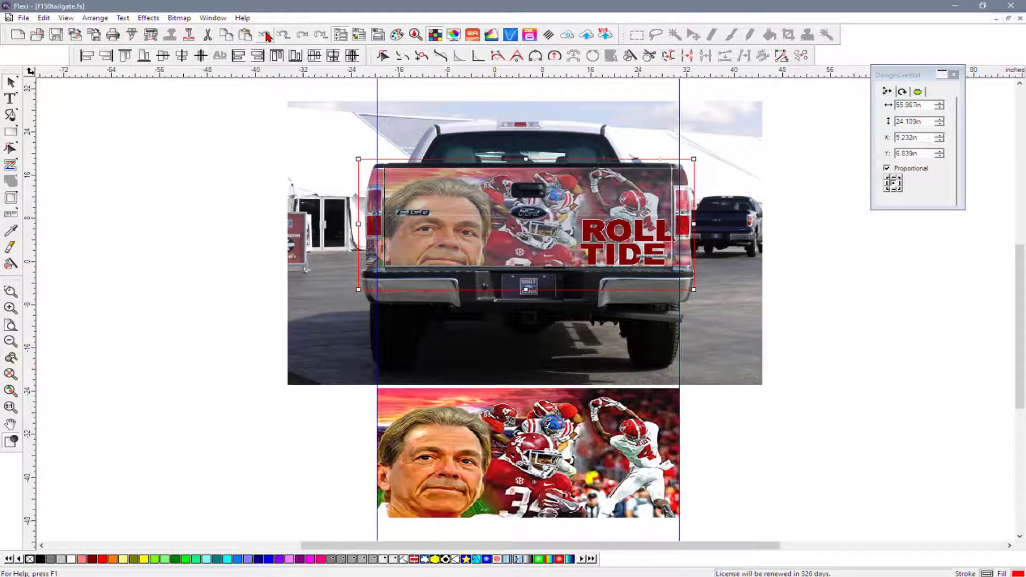
left_click(265, 35)
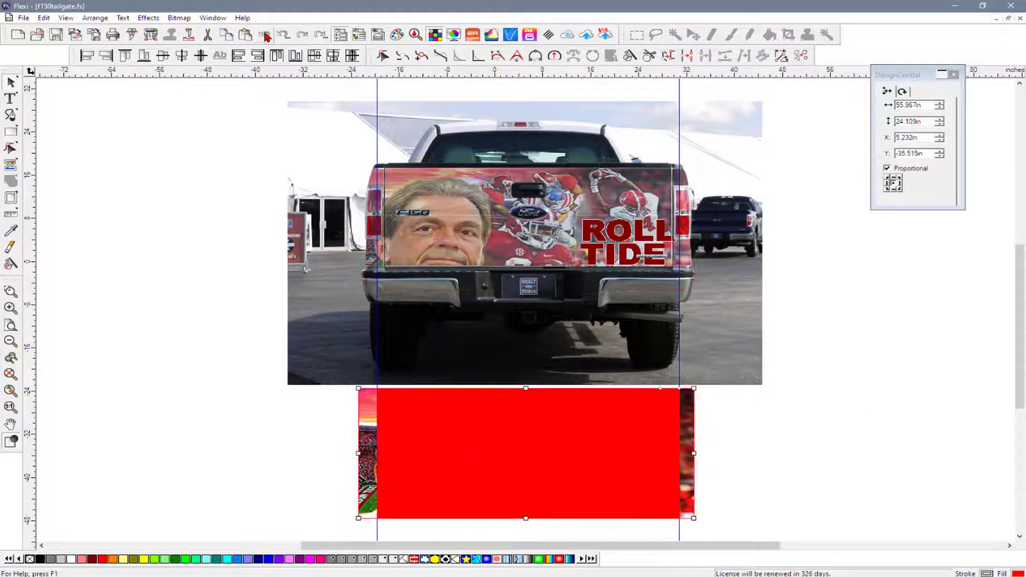
left_click(302, 35)
left_click(898, 331)
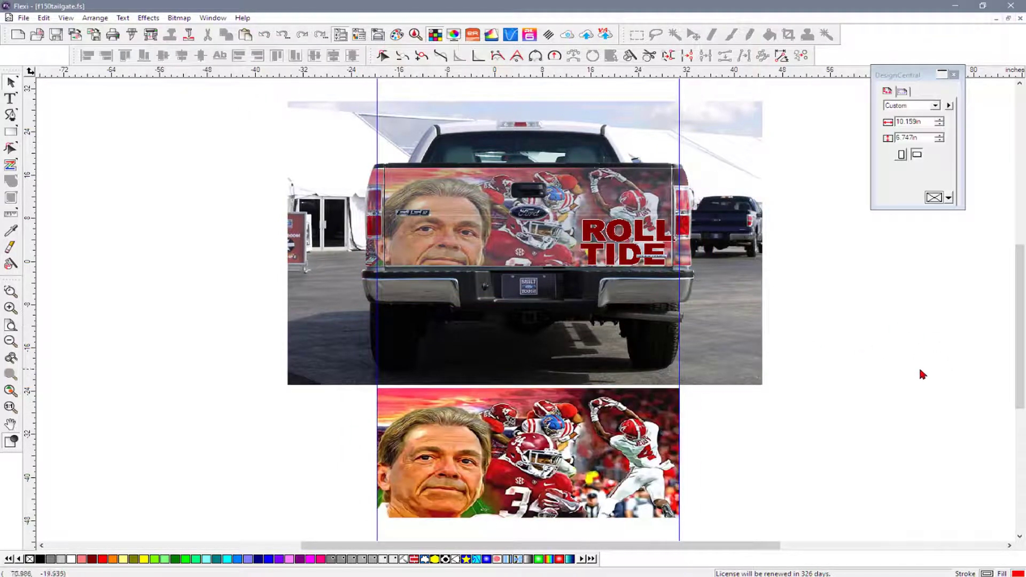
Step: Open the RIP and Print setup for the cropped artwork copy and dismiss the color setting difference notice
scroll(912, 369, "down", 1)
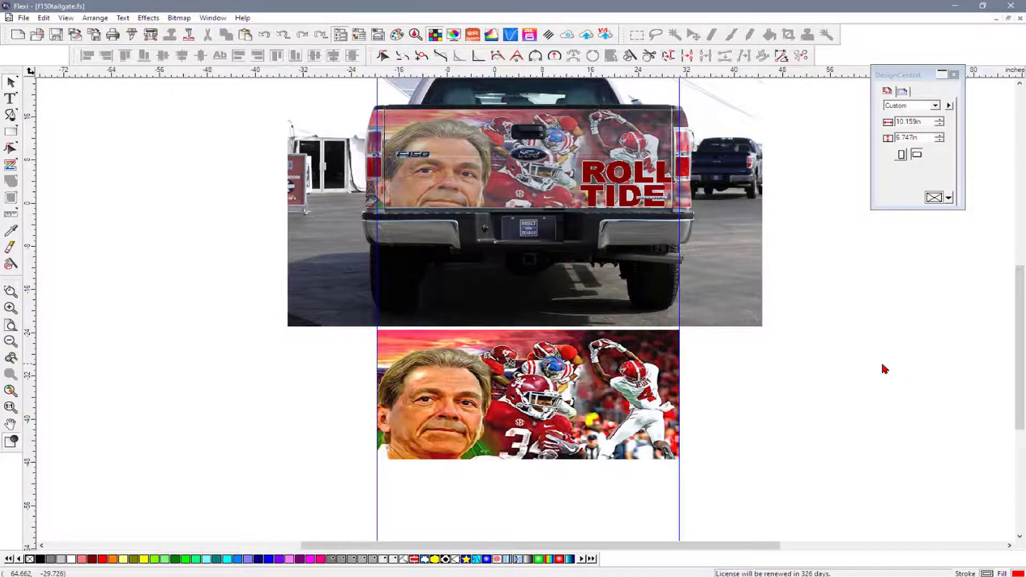
left_click(629, 400)
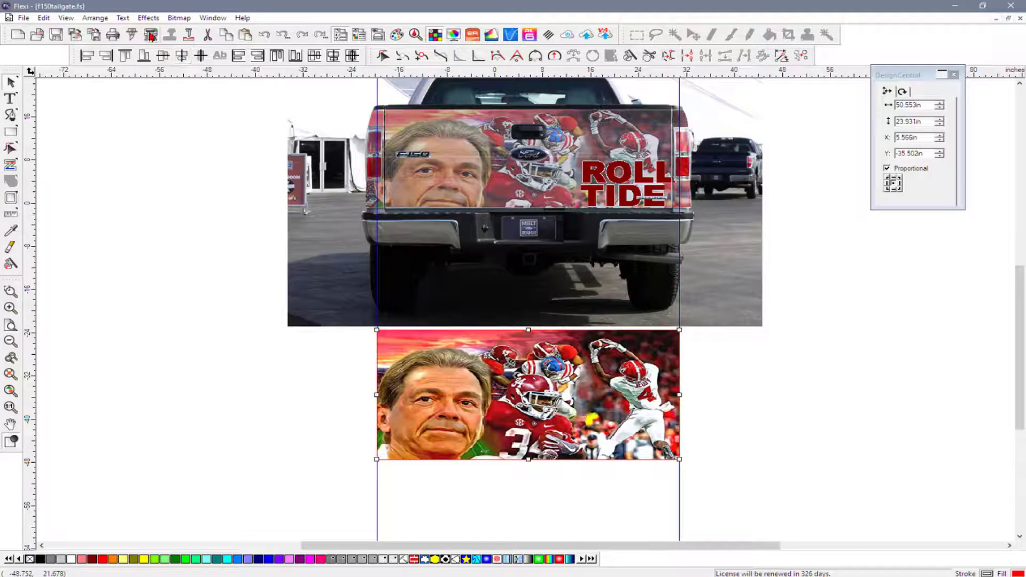
left_click(184, 123)
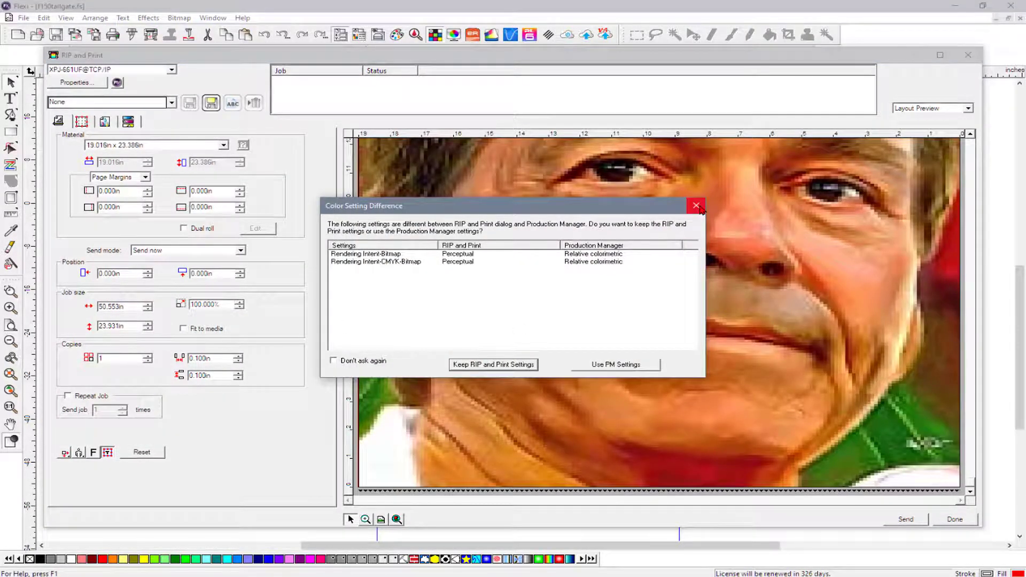
left_click(695, 205)
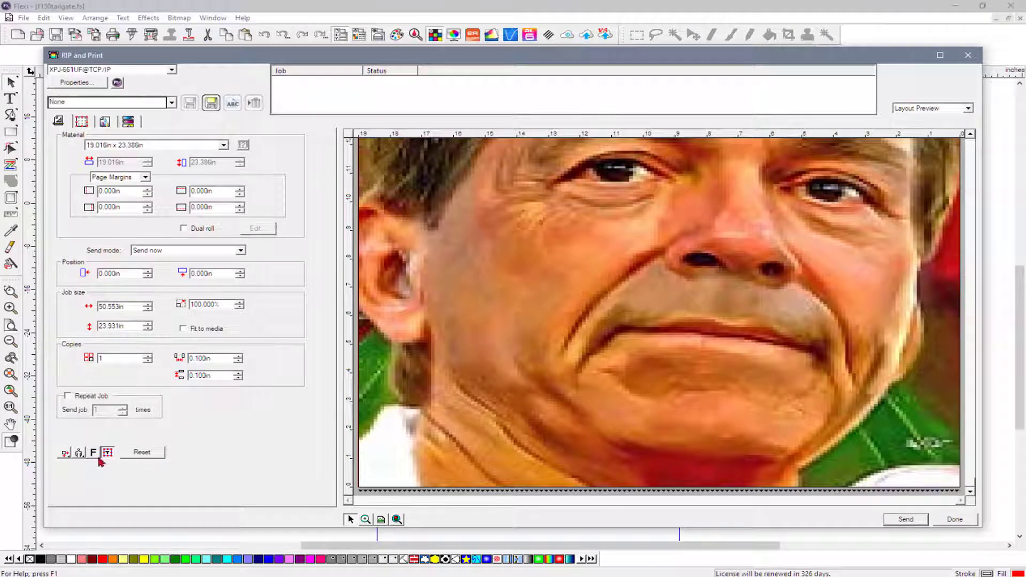
Step: Rotate the print job by 90 degrees and select the XPJ-1641SR@TCP/IP printer
left_click(79, 455)
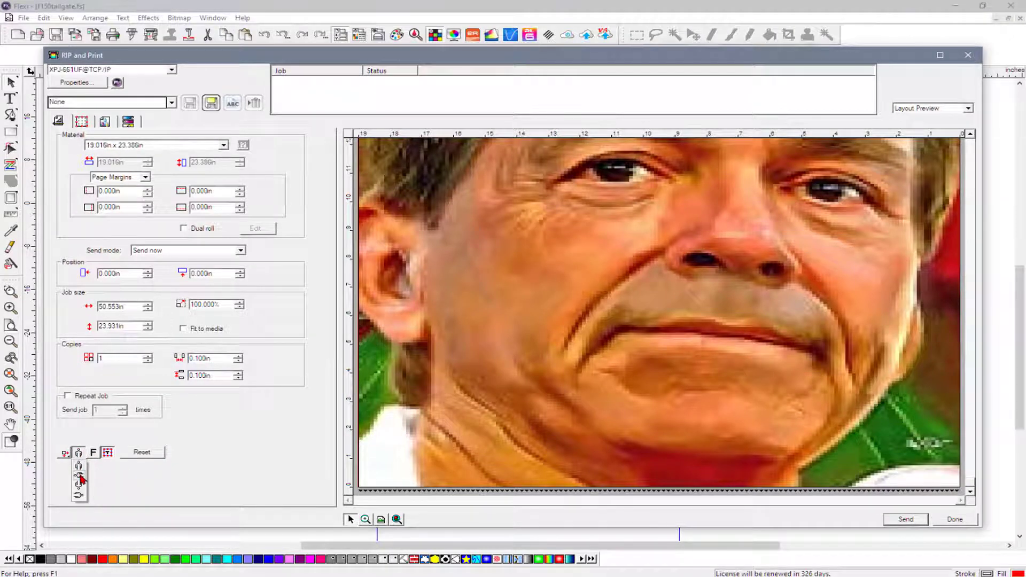
left_click(81, 474)
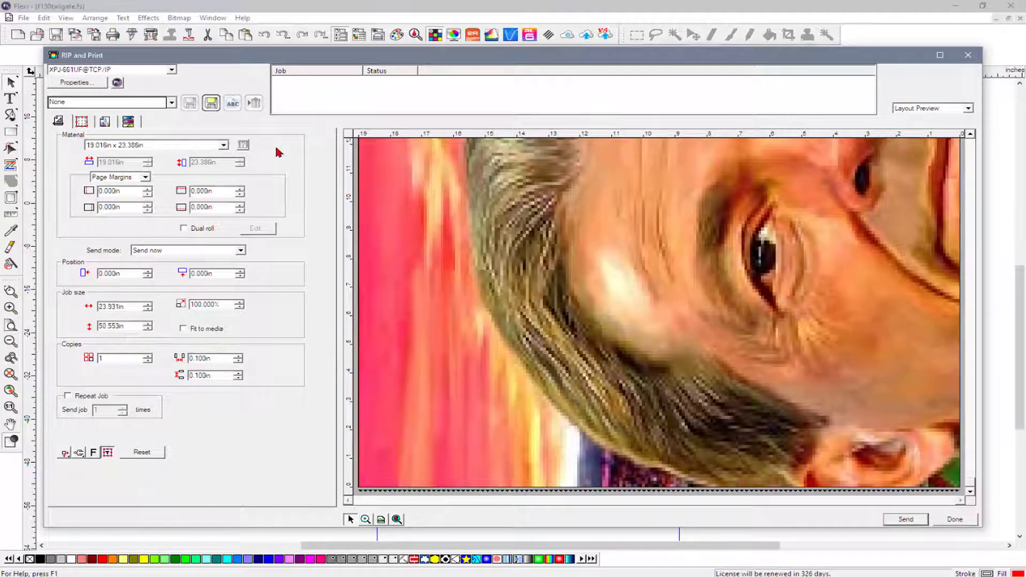
left_click(171, 70)
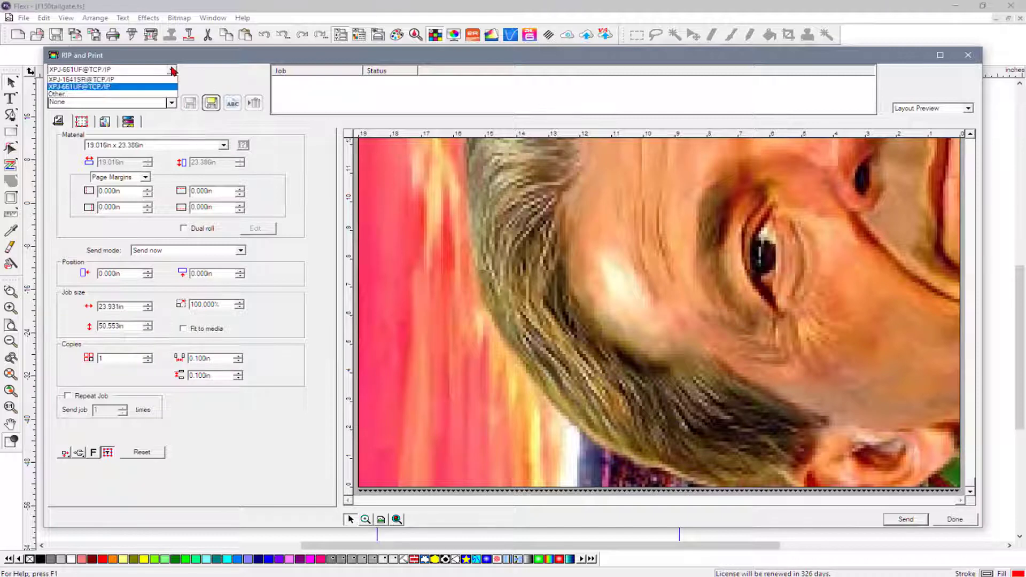
left_click(148, 79)
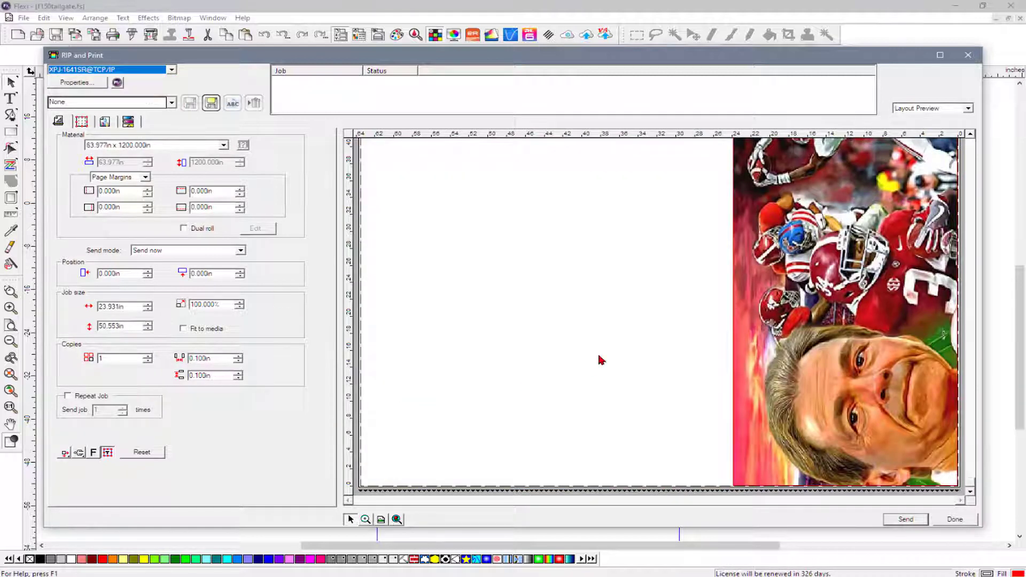
Step: Return the print job to its unrotated orientation and set the number of copies to 1 after trying 3
left_click(80, 454)
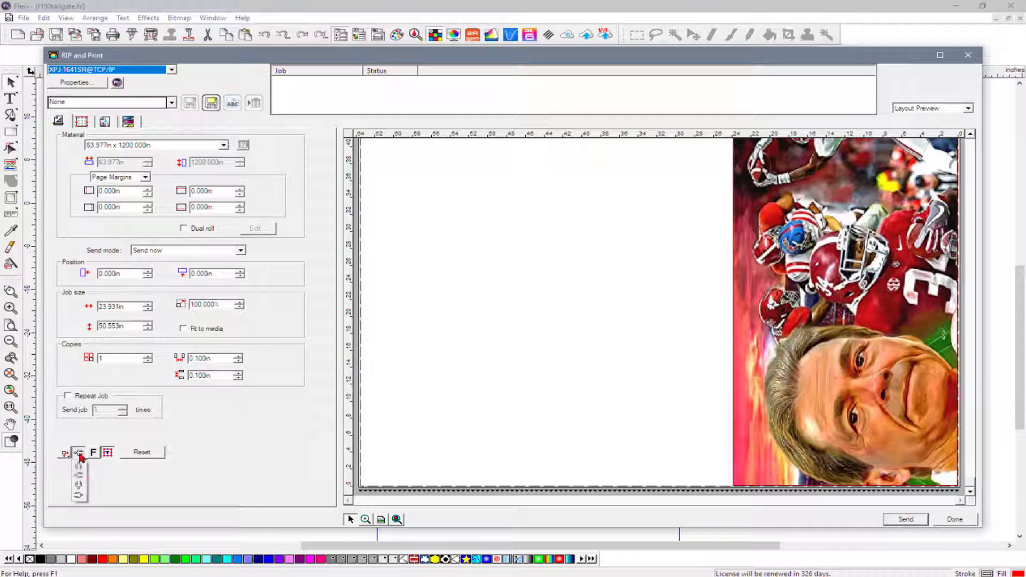
left_click(87, 475)
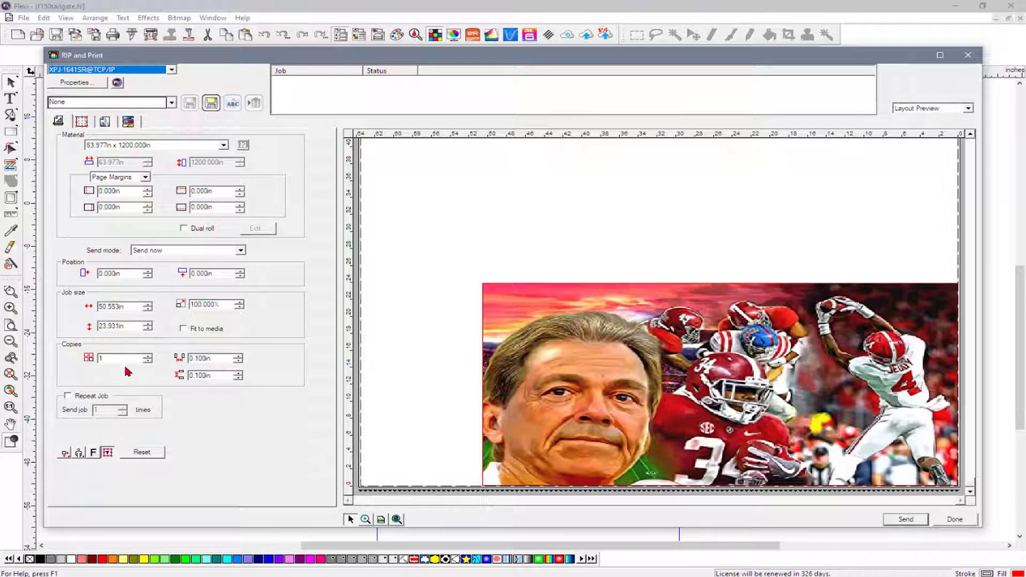
left_click(149, 356)
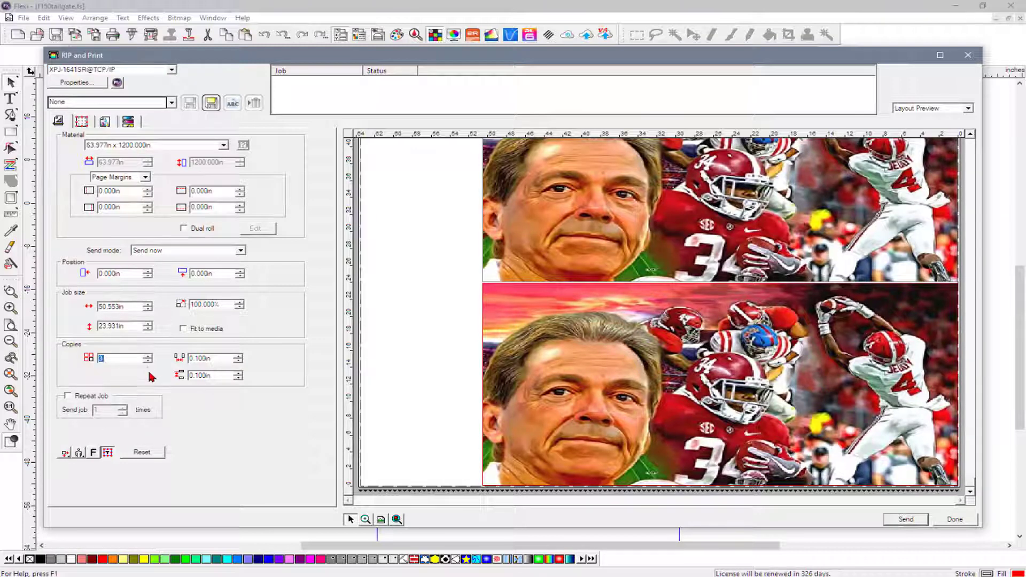
left_click(148, 361)
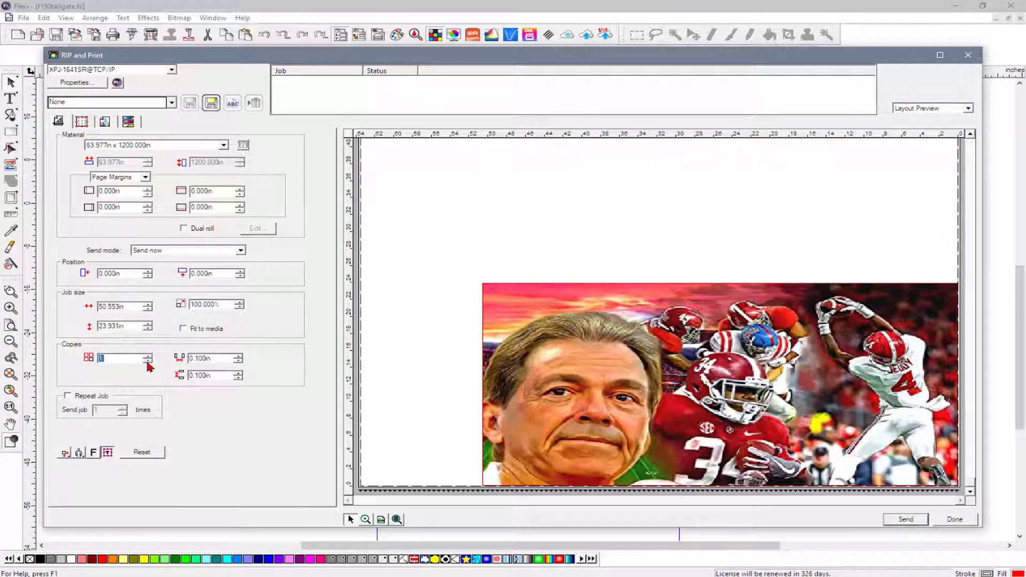